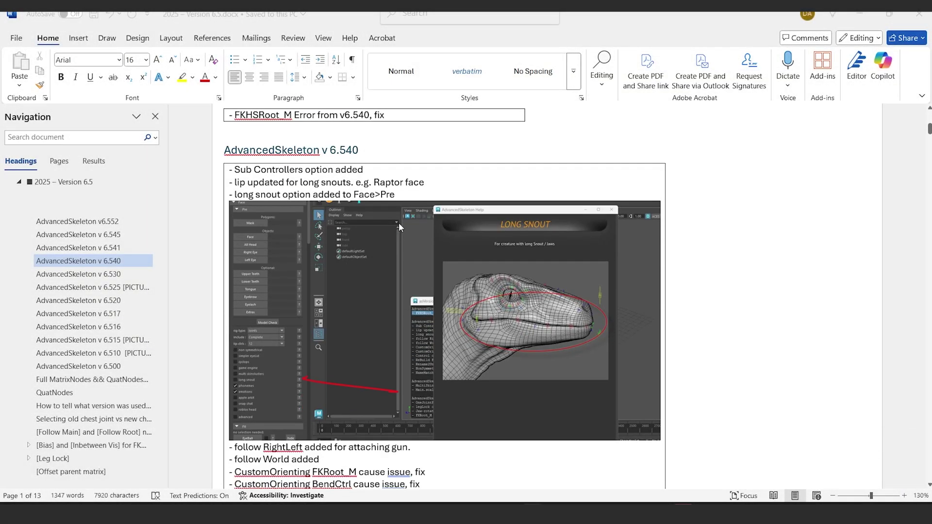
Look through the AdvancedSkeleton release notes in the document from v 6.540 up to v6.552
{"action": "scroll", "coordinate": [399, 222], "scroll_direction": "down", "scroll_amount": 2}
{"action": "scroll", "coordinate": [398, 222], "scroll_direction": "up", "scroll_amount": 7}
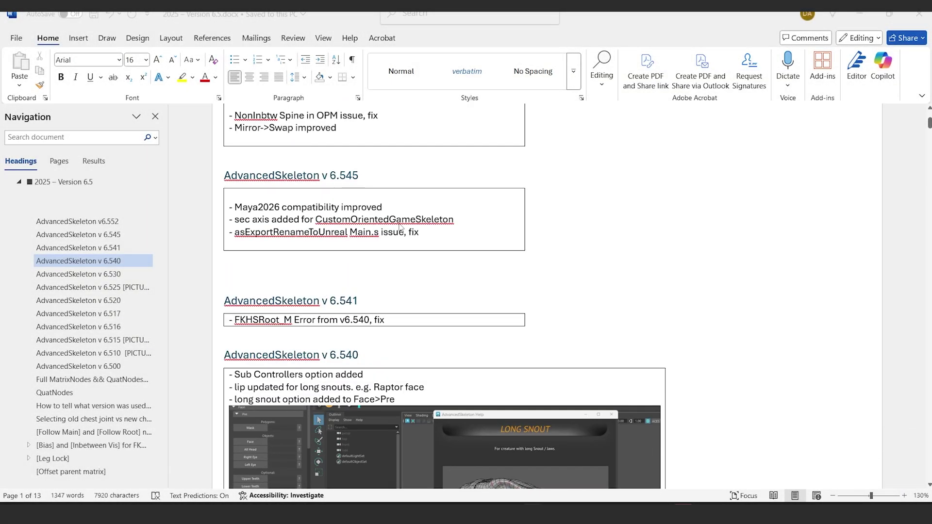
{"action": "scroll", "coordinate": [400, 228], "scroll_direction": "up", "scroll_amount": 2}
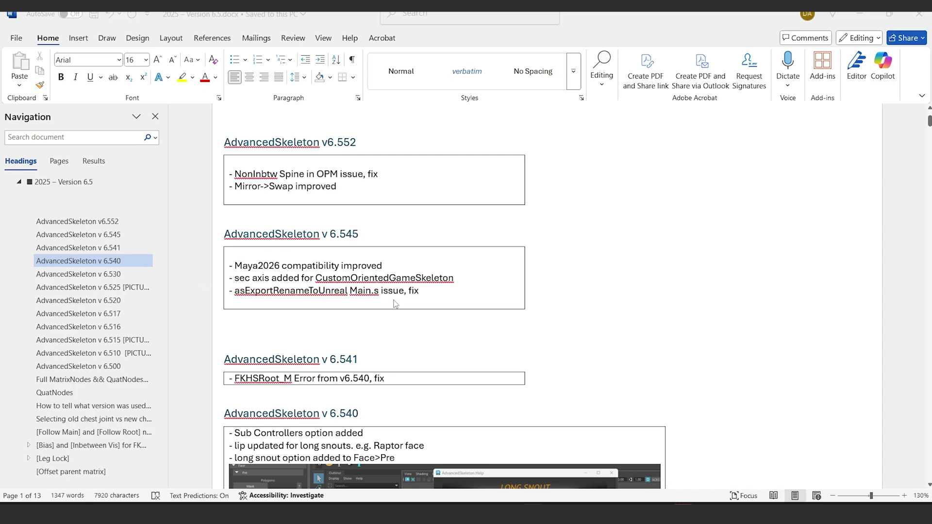
Switch to the AnimationStudios News page in the browser and review the version posts from 6.550 down to 6.530
{"action": "mouse_move", "coordinate": [319, 515]}
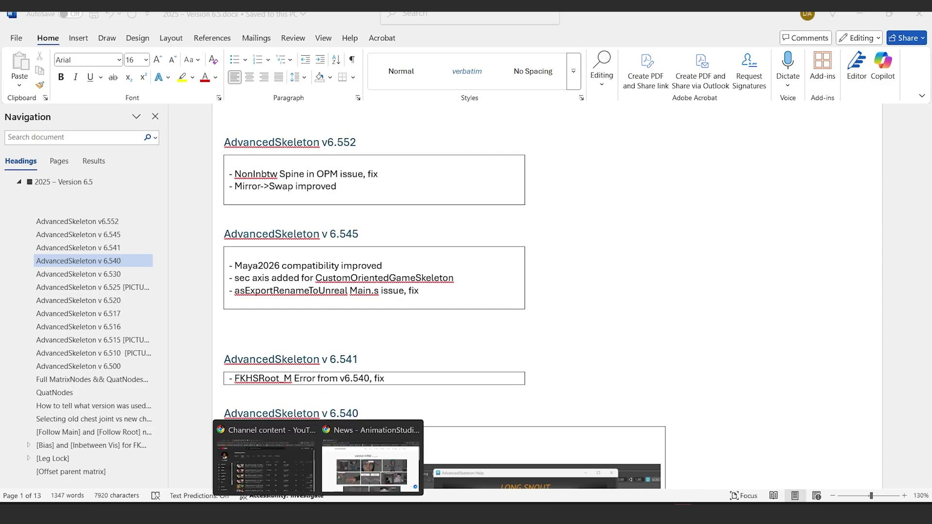
{"action": "left_click", "coordinate": [357, 465]}
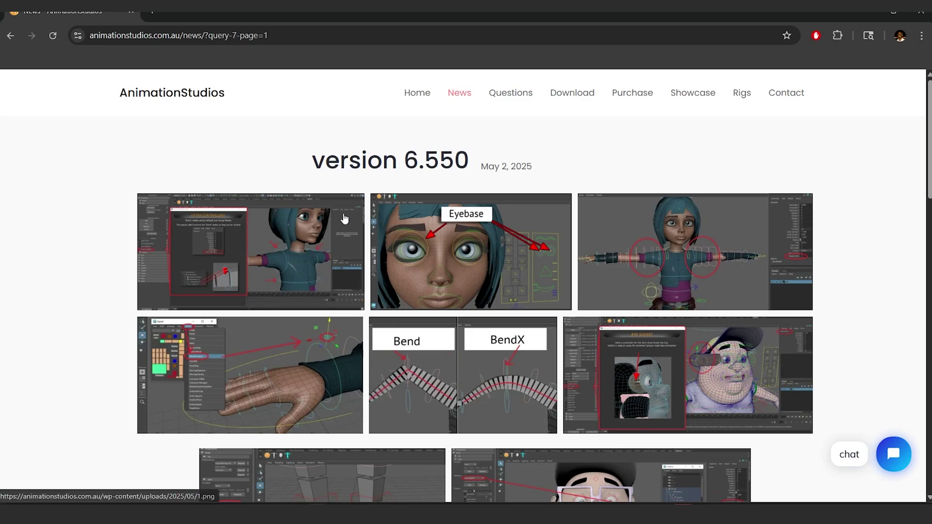
{"action": "scroll", "coordinate": [317, 187], "scroll_direction": "down", "scroll_amount": 2}
{"action": "scroll", "coordinate": [316, 187], "scroll_direction": "down", "scroll_amount": 4}
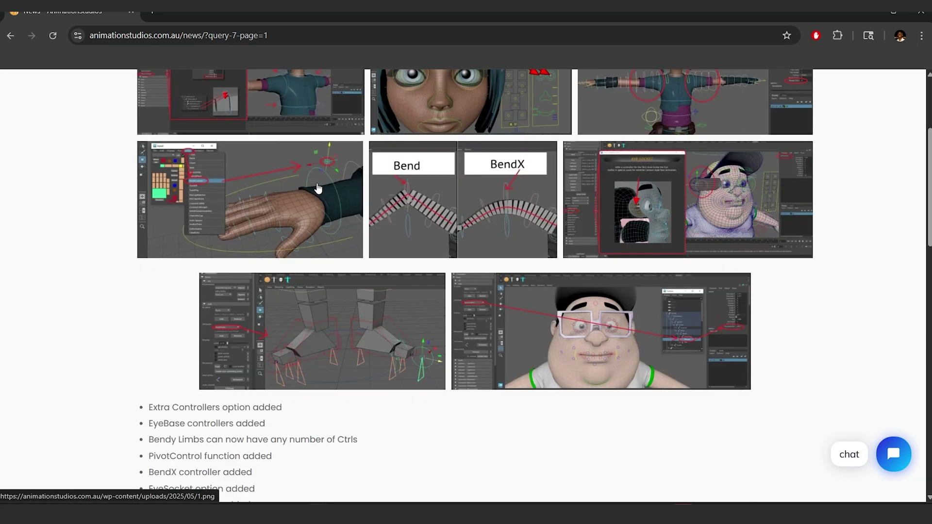
{"action": "scroll", "coordinate": [318, 187], "scroll_direction": "up", "scroll_amount": 6}
{"action": "scroll", "coordinate": [318, 188], "scroll_direction": "down", "scroll_amount": 8}
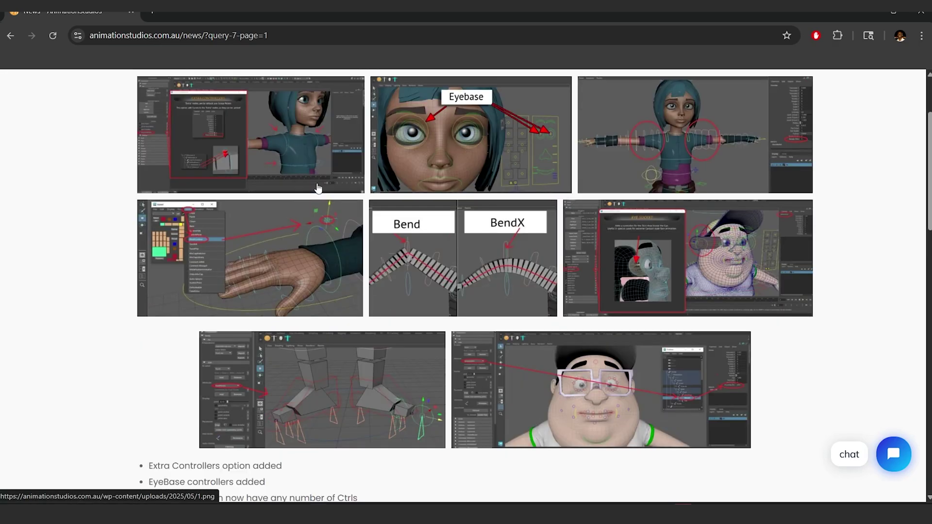
{"action": "scroll", "coordinate": [318, 188], "scroll_direction": "down", "scroll_amount": 10}
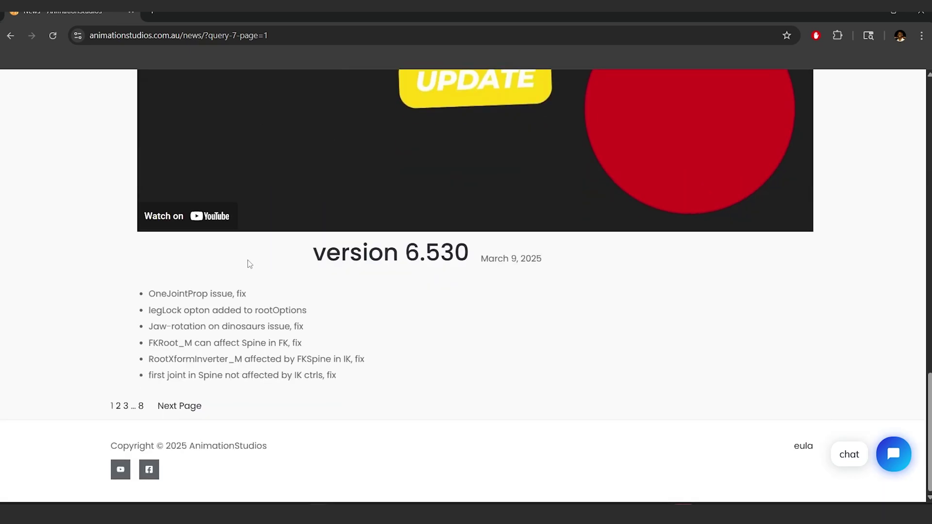
Open the second page of news and review the notes for versions 6.525, 6.520 and 6.515
{"action": "left_click", "coordinate": [187, 412]}
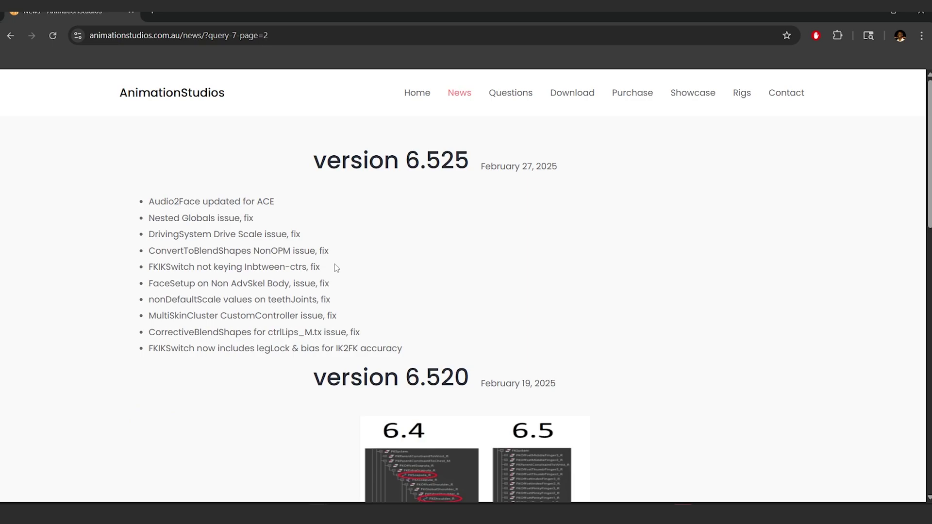
{"action": "scroll", "coordinate": [405, 185], "scroll_direction": "down", "scroll_amount": 1}
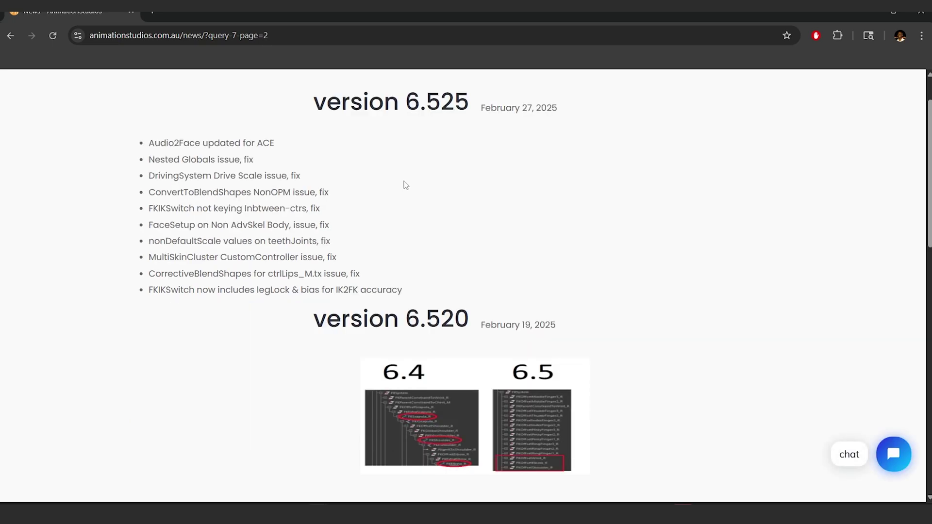
{"action": "scroll", "coordinate": [406, 185], "scroll_direction": "down", "scroll_amount": 1}
{"action": "scroll", "coordinate": [405, 185], "scroll_direction": "down", "scroll_amount": 3}
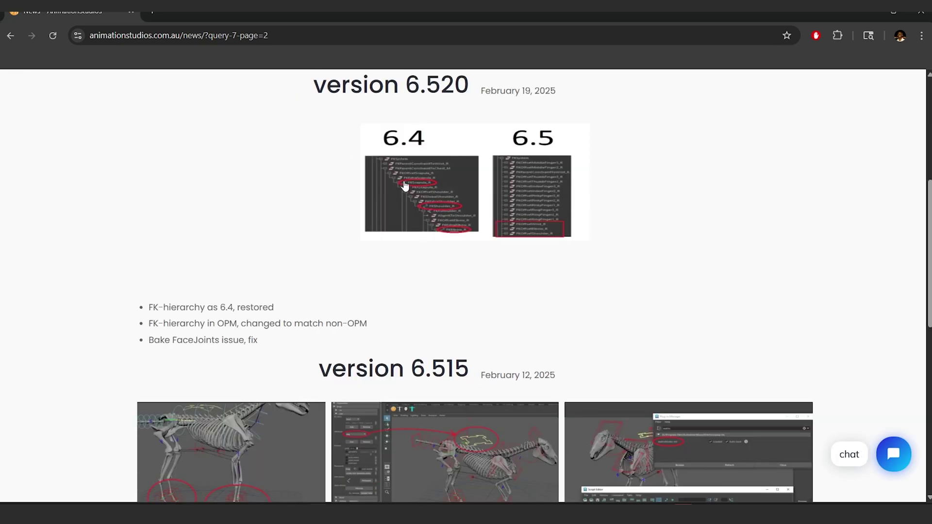
{"action": "scroll", "coordinate": [403, 183], "scroll_direction": "down", "scroll_amount": 4}
{"action": "scroll", "coordinate": [406, 185], "scroll_direction": "down", "scroll_amount": 2}
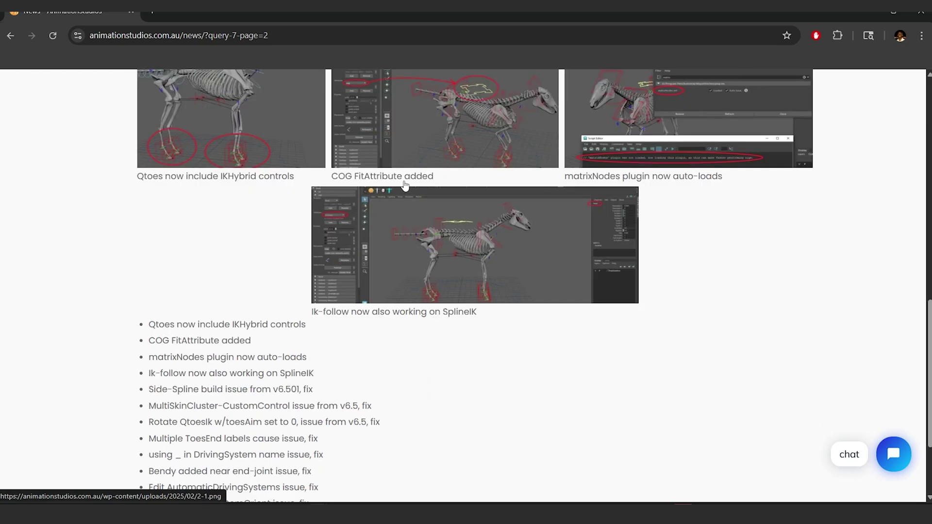
{"action": "scroll", "coordinate": [406, 185], "scroll_direction": "up", "scroll_amount": 10}
{"action": "scroll", "coordinate": [406, 185], "scroll_direction": "up", "scroll_amount": 1}
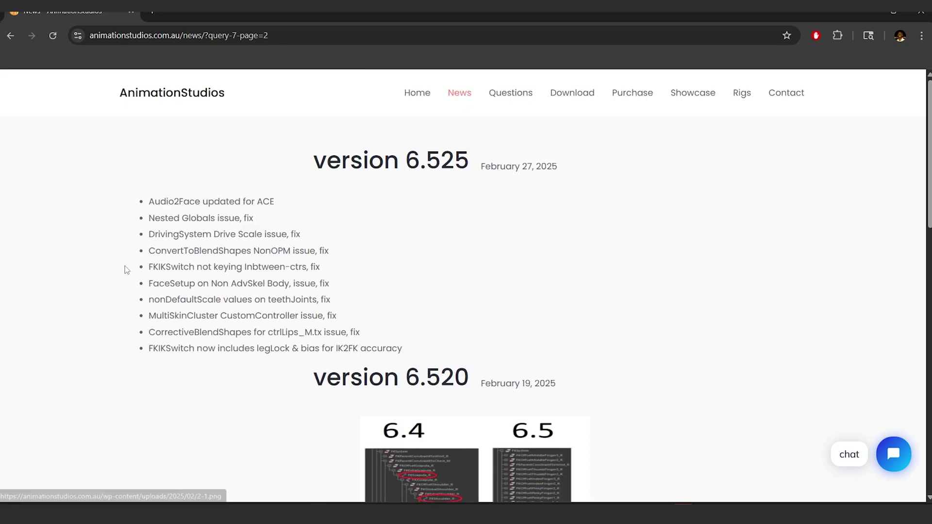
{"action": "scroll", "coordinate": [87, 296], "scroll_direction": "down", "scroll_amount": 10}
{"action": "scroll", "coordinate": [193, 341], "scroll_direction": "down", "scroll_amount": 3}
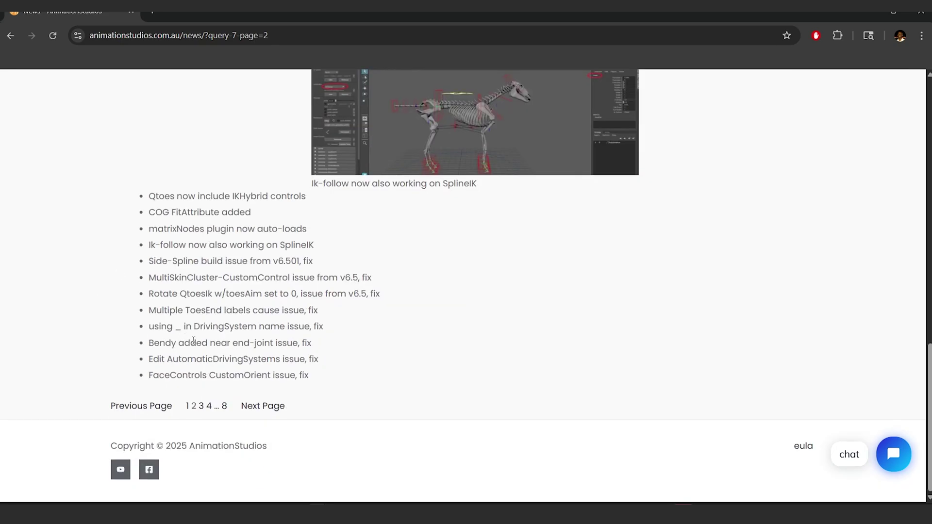
Return to the first page of news with the version 6.550 post
{"action": "left_click", "coordinate": [189, 407]}
{"action": "scroll", "coordinate": [348, 201], "scroll_direction": "down", "scroll_amount": 1}
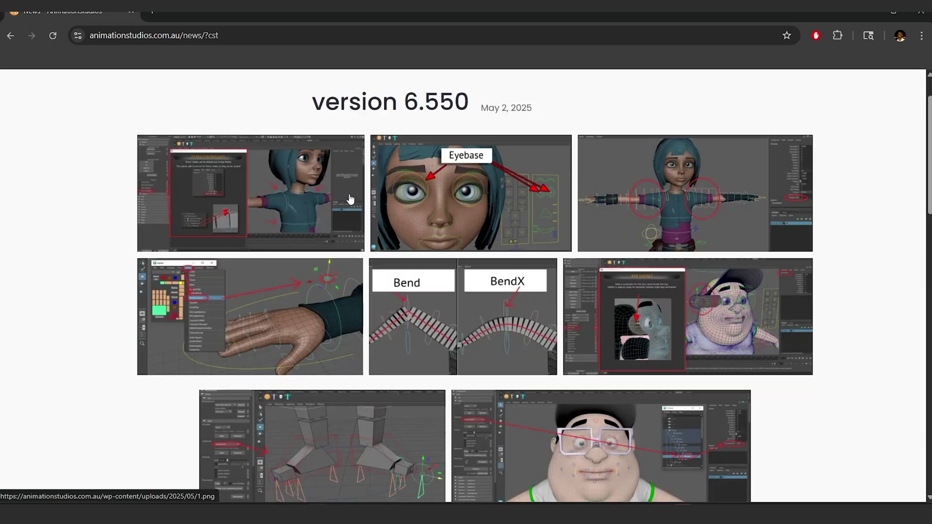
{"action": "scroll", "coordinate": [349, 199], "scroll_direction": "up", "scroll_amount": 1}
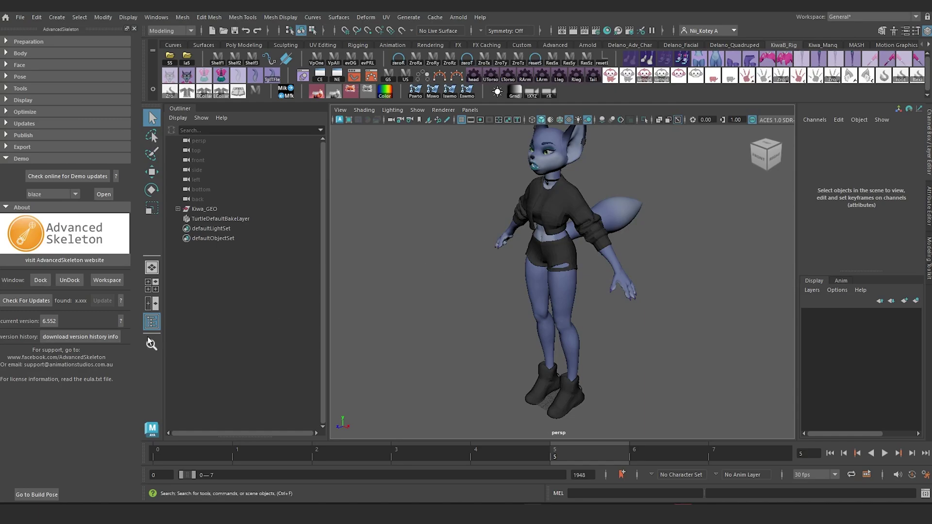
In Maya, look at the list of AdvancedSkeleton versions and open the downloaded version history in an enlarged window
{"action": "left_click", "coordinate": [50, 322]}
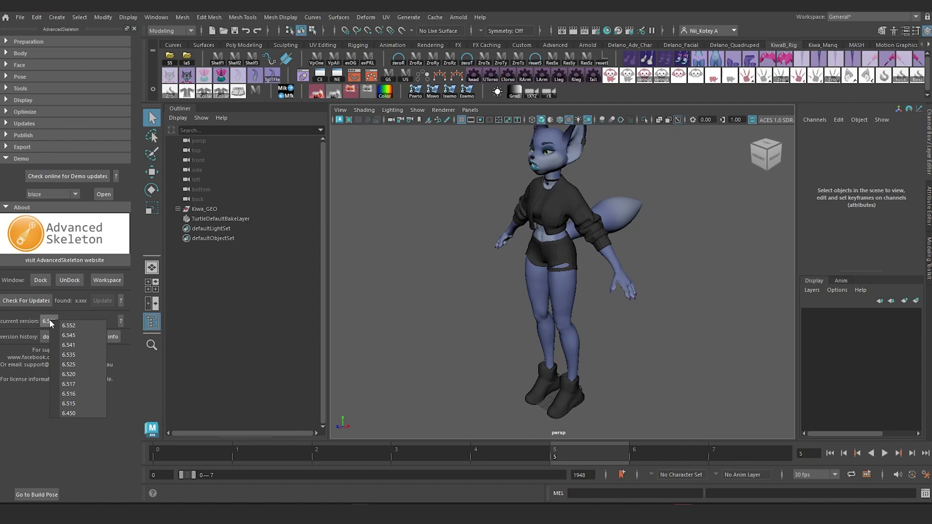
{"action": "left_click", "coordinate": [33, 395]}
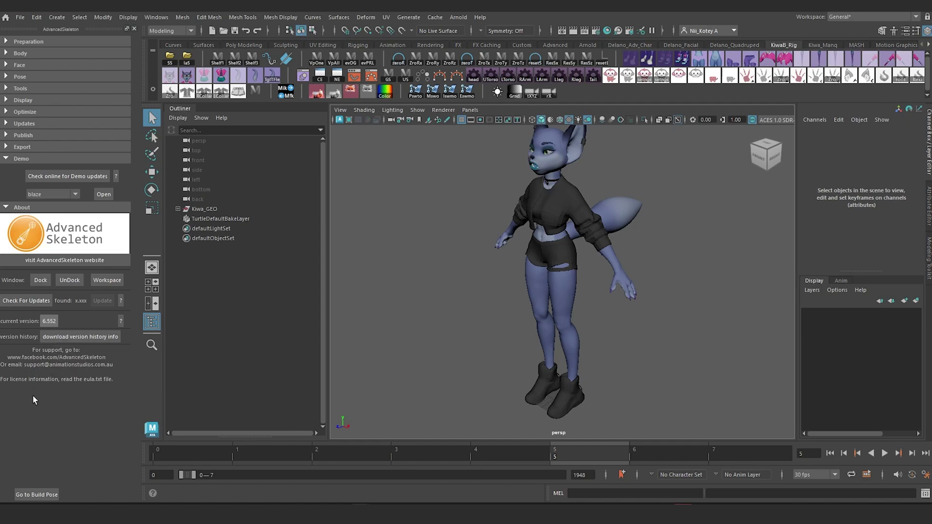
{"action": "left_click", "coordinate": [83, 337]}
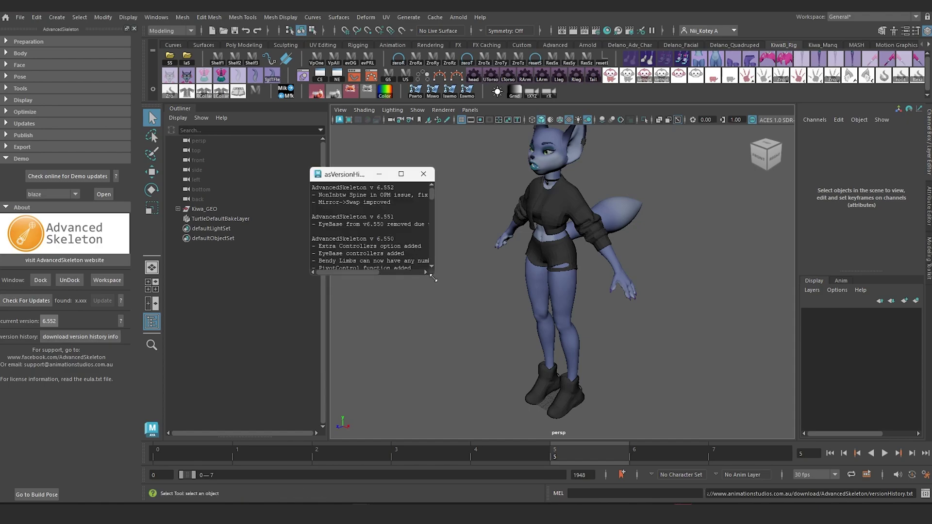
{"action": "left_click_drag", "start_coordinate": [433, 276], "coordinate": [681, 437]}
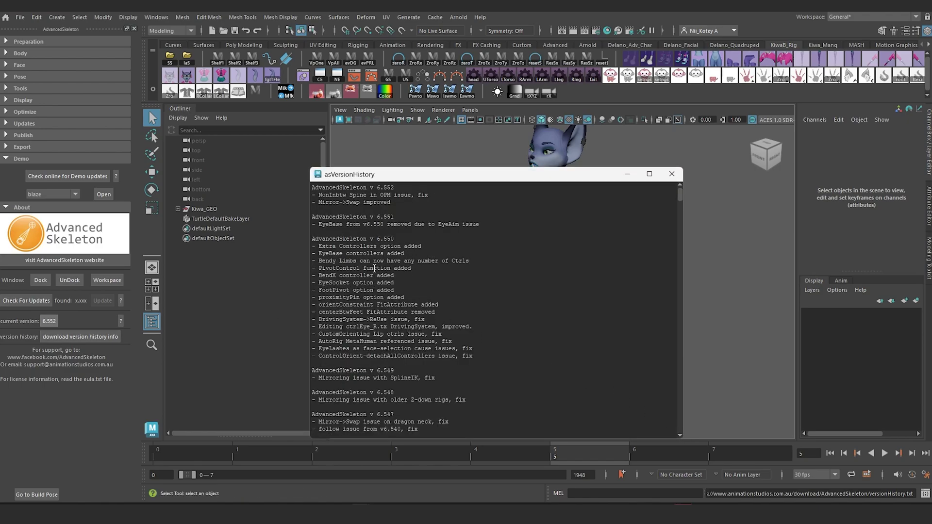
{"action": "scroll", "coordinate": [375, 268], "scroll_direction": "down", "scroll_amount": 3}
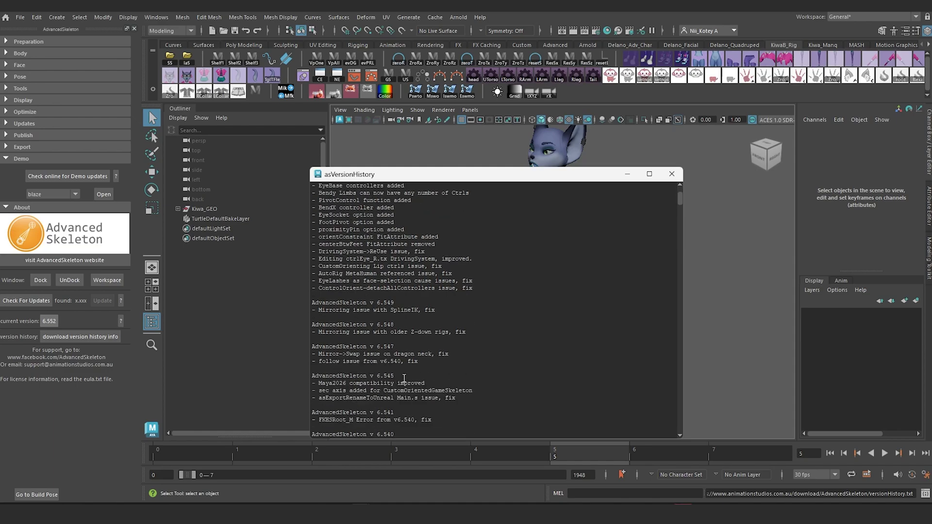
{"action": "scroll", "coordinate": [383, 387], "scroll_direction": "up", "scroll_amount": 3}
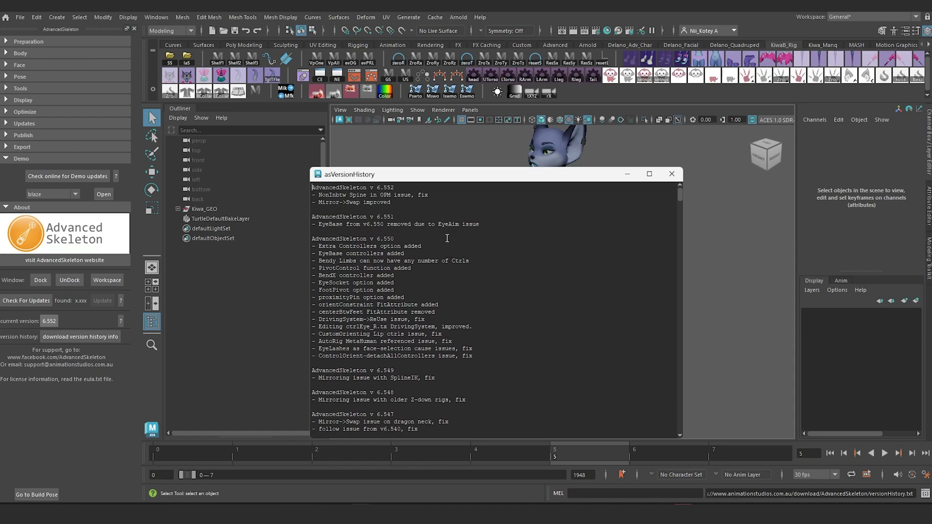
Enlarge the version history text and read the entries from 6.552 down to 6.548
{"action": "key", "text": "ctrl+a"}
{"action": "scroll", "coordinate": [447, 238], "scroll_direction": "up", "scroll_amount": 5, "text": "ctrl"}
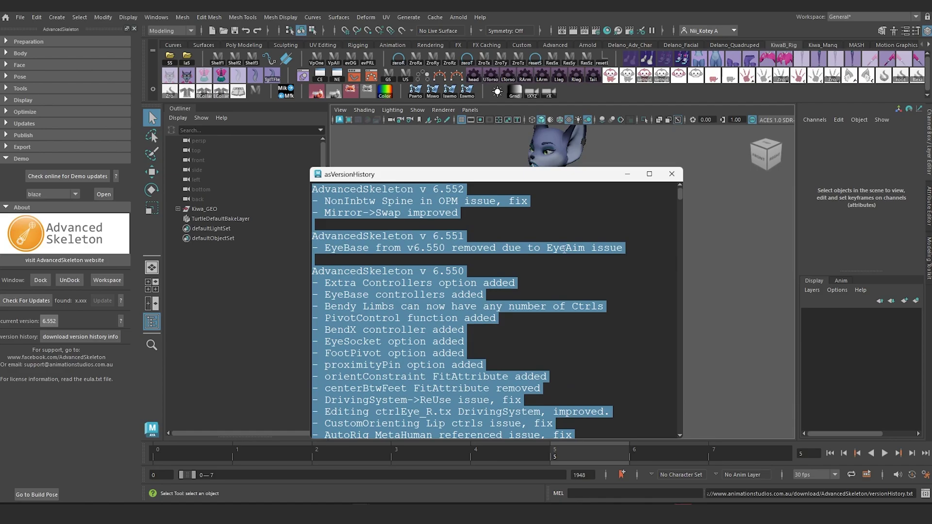
{"action": "scroll", "coordinate": [564, 250], "scroll_direction": "up", "scroll_amount": 3, "text": "ctrl"}
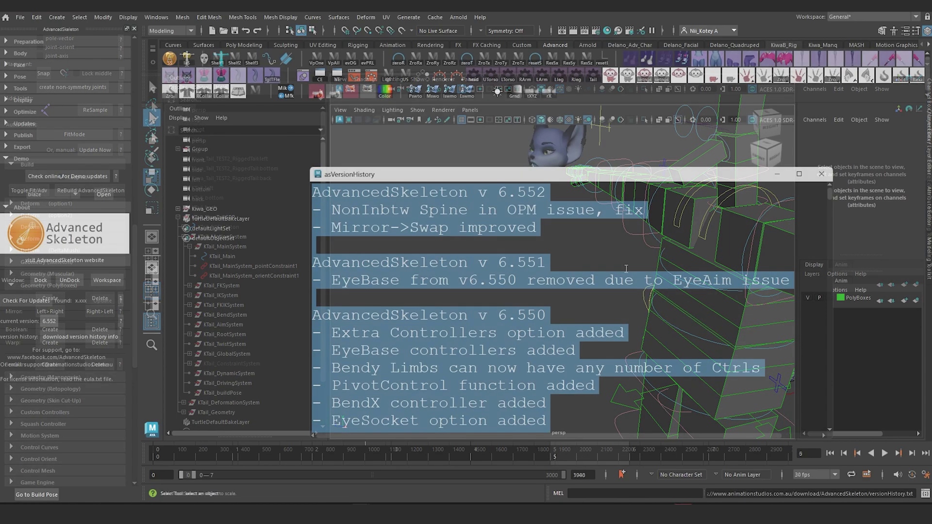
{"action": "left_click", "coordinate": [626, 262]}
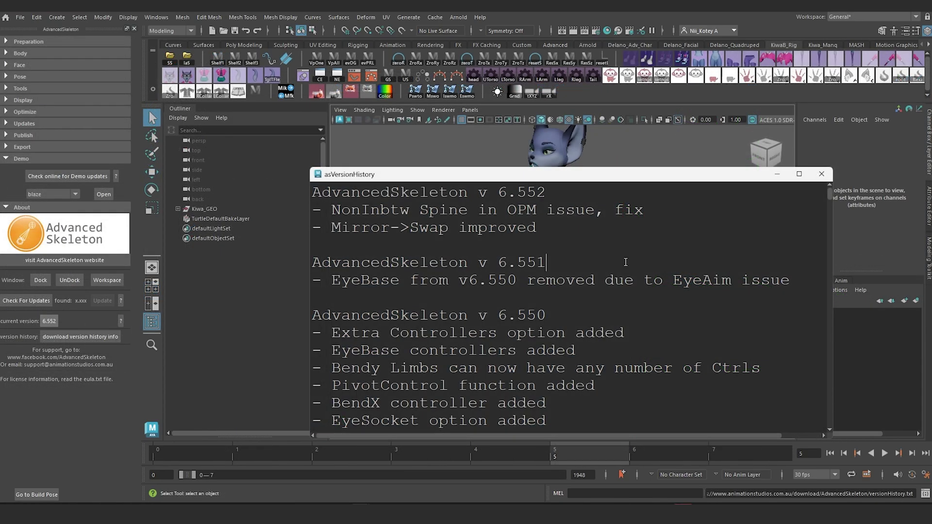
{"action": "scroll", "coordinate": [569, 229], "scroll_direction": "down", "scroll_amount": 7}
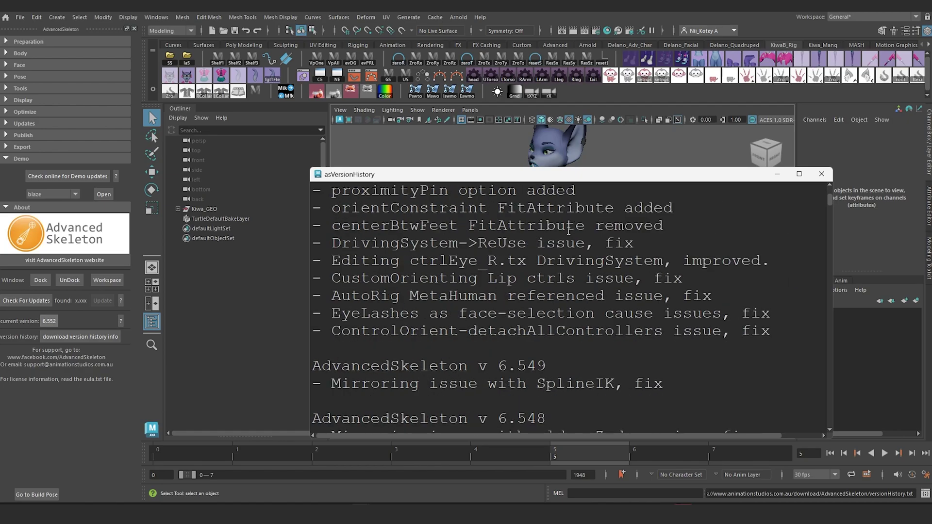
{"action": "scroll", "coordinate": [569, 231], "scroll_direction": "down", "scroll_amount": 3}
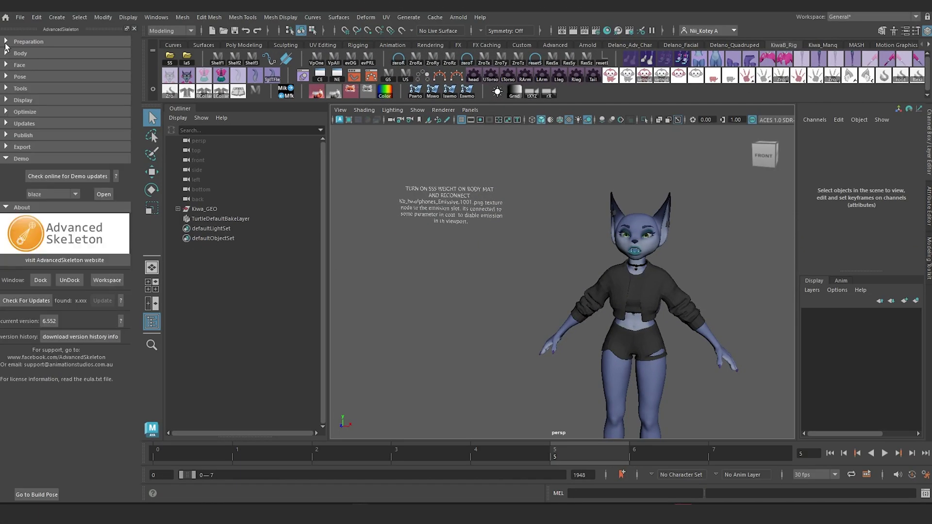
Expand AdvancedSkeleton's Preparation section and read the help for its New Scene and Reference rig options
{"action": "left_click", "coordinate": [7, 42]}
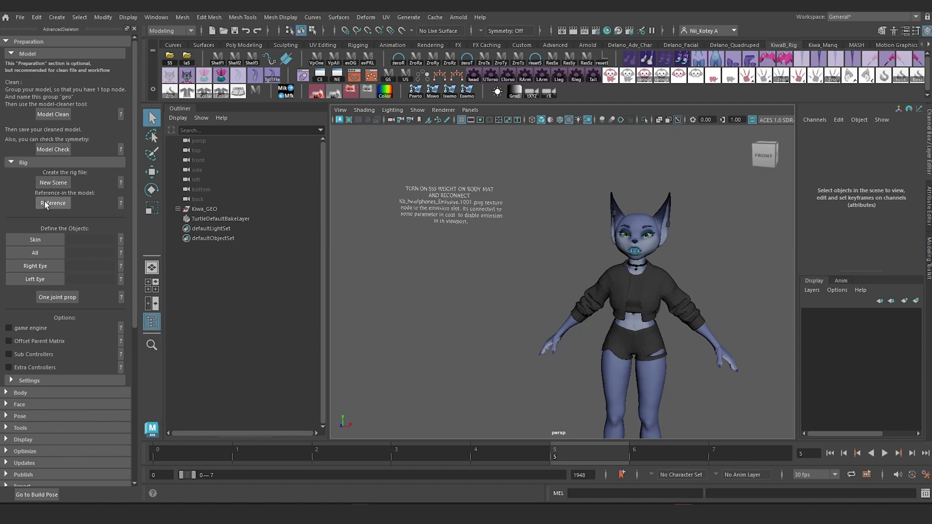
{"action": "left_click", "coordinate": [121, 182]}
{"action": "left_click_drag", "start_coordinate": [392, 174], "coordinate": [337, 122]}
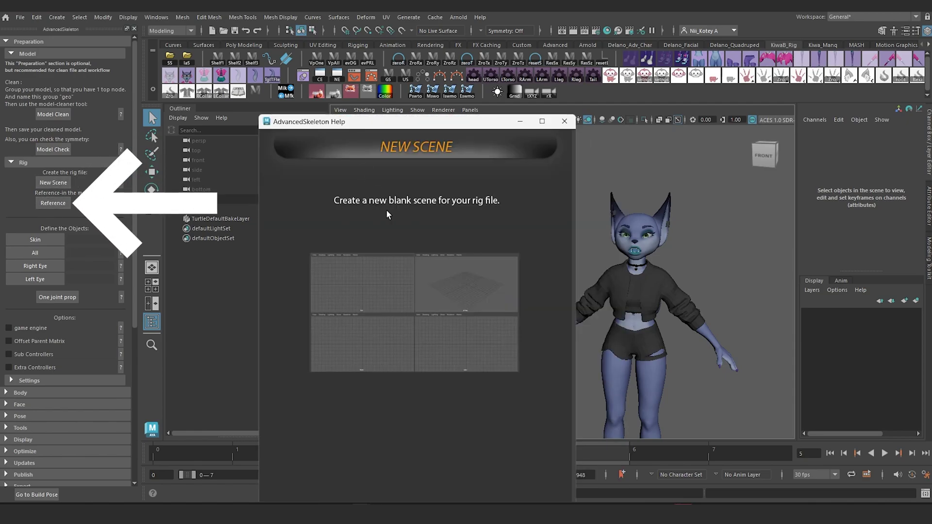
{"action": "left_click", "coordinate": [564, 122]}
{"action": "left_click", "coordinate": [121, 203]}
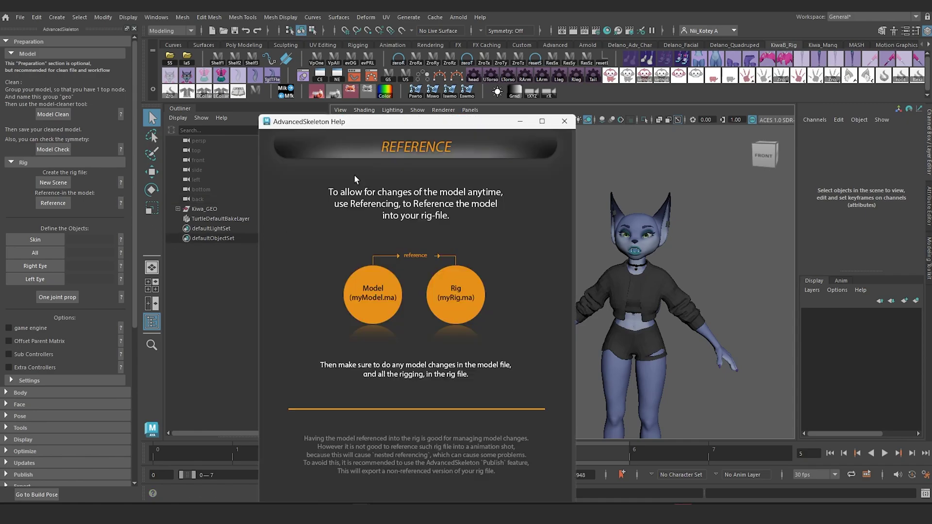
{"action": "left_click_drag", "start_coordinate": [367, 121], "coordinate": [340, 81]}
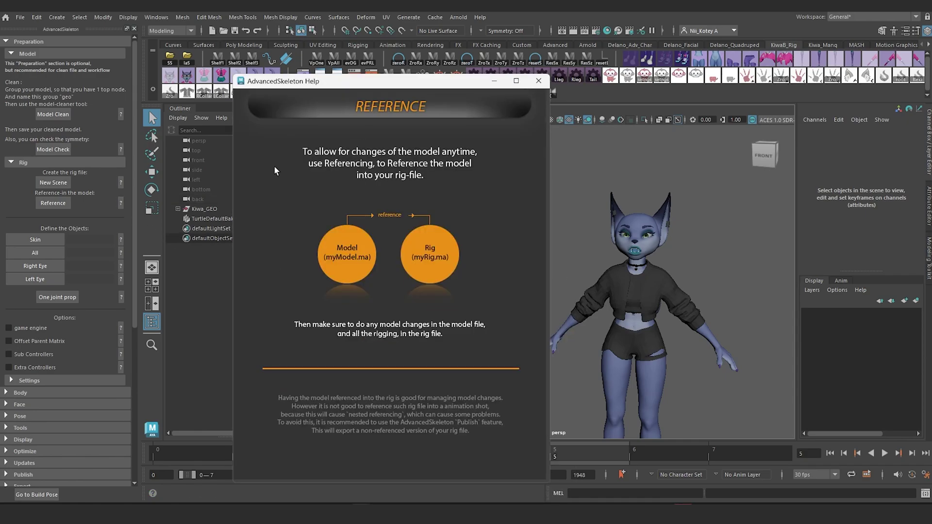
{"action": "left_click", "coordinate": [539, 81]}
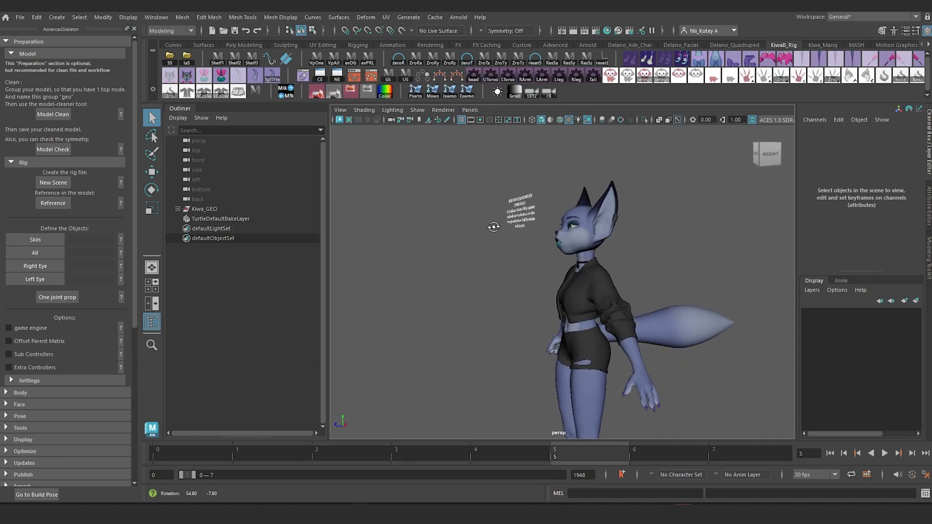
Select the tail mesh of the Kiwa character model
{"action": "scroll", "coordinate": [529, 302], "scroll_direction": "up", "scroll_amount": 5}
{"action": "left_click", "coordinate": [554, 365]}
{"action": "scroll", "coordinate": [563, 324], "scroll_direction": "down", "scroll_amount": 5}
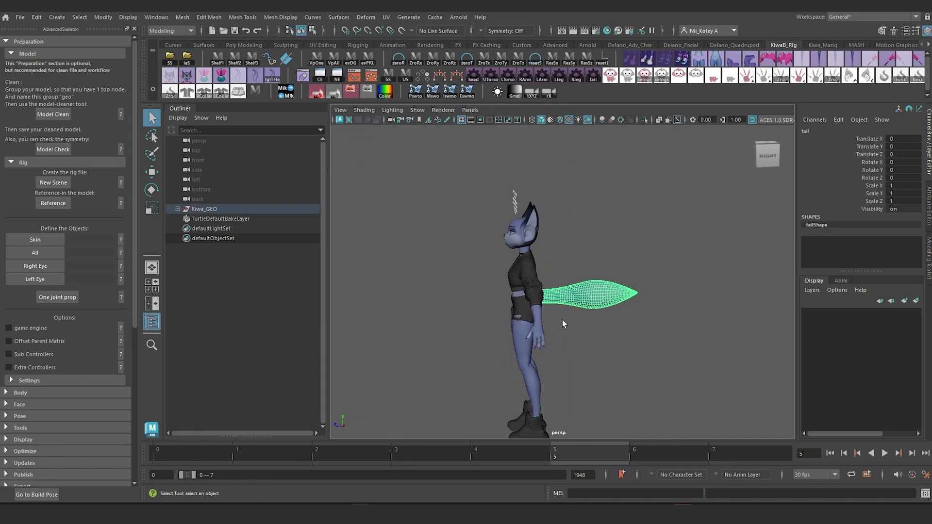
{"action": "right_click_drag", "start_coordinate": [563, 319], "coordinate": [628, 400], "text": "alt"}
{"action": "left_click_drag", "start_coordinate": [629, 400], "coordinate": [433, 211], "text": "alt"}
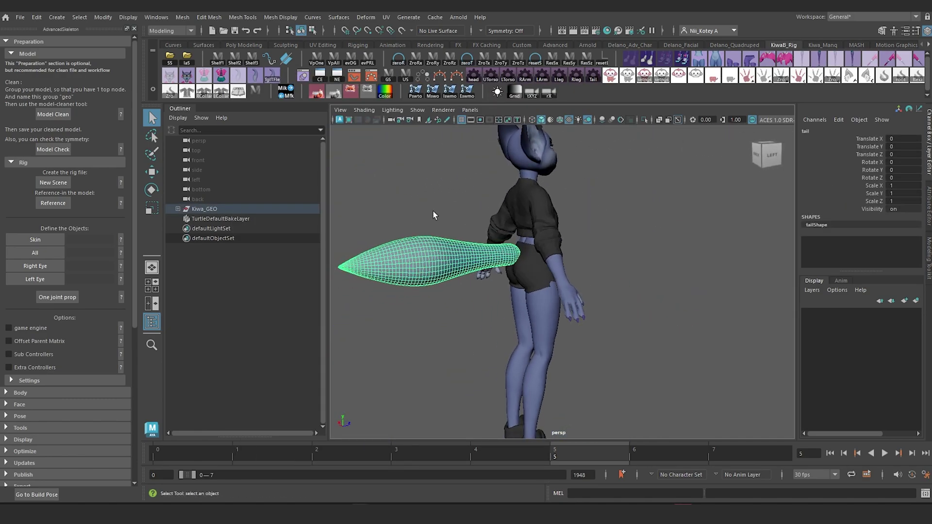
Examine the selected tail mesh and its attachment to the character's body from several angles
{"action": "left_click", "coordinate": [81, 19]}
{"action": "left_click", "coordinate": [86, 37]}
{"action": "left_click_drag", "start_coordinate": [500, 229], "coordinate": [490, 250], "text": "alt"}
{"action": "left_click", "coordinate": [458, 232]}
{"action": "left_click", "coordinate": [464, 268]}
{"action": "right_click_drag", "start_coordinate": [465, 269], "coordinate": [510, 258], "text": "alt"}
{"action": "left_click_drag", "start_coordinate": [510, 258], "coordinate": [418, 254], "text": "alt"}
{"action": "scroll", "coordinate": [646, 226], "scroll_direction": "down", "scroll_amount": 4}
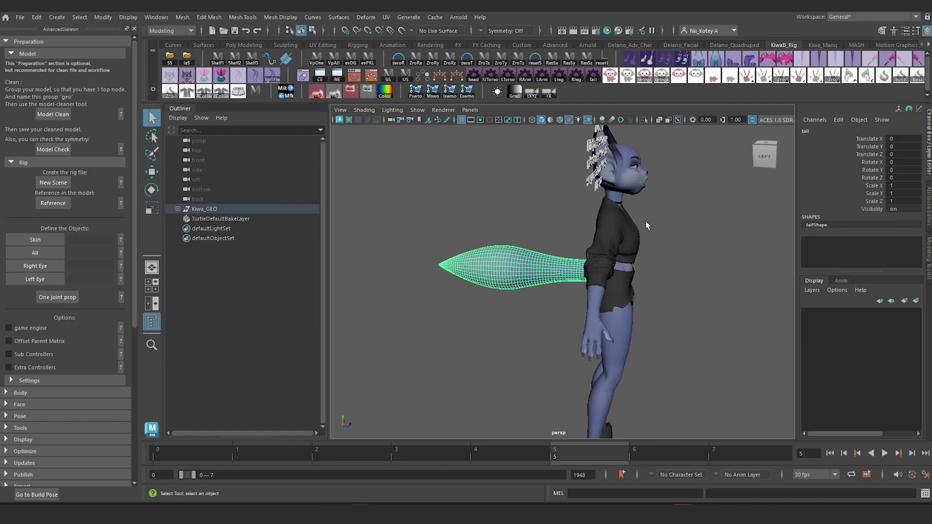
Isolate the selected tail mesh in the viewport and inspect it
{"action": "left_click_drag", "start_coordinate": [647, 226], "coordinate": [393, 219], "text": "alt"}
{"action": "left_click", "coordinate": [645, 120]}
{"action": "scroll", "coordinate": [537, 264], "scroll_direction": "down", "scroll_amount": 2}
{"action": "left_click_drag", "start_coordinate": [537, 264], "coordinate": [505, 340], "text": "alt"}
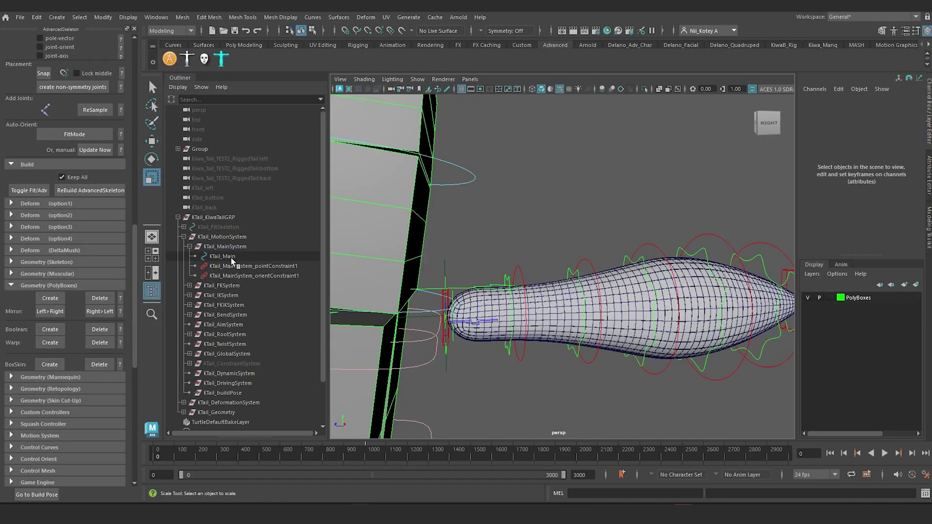
Try scaling the tail's KTail_Main control up uniformly to about 3.4 and view the enlarged tail against the body
{"action": "left_click", "coordinate": [526, 300]}
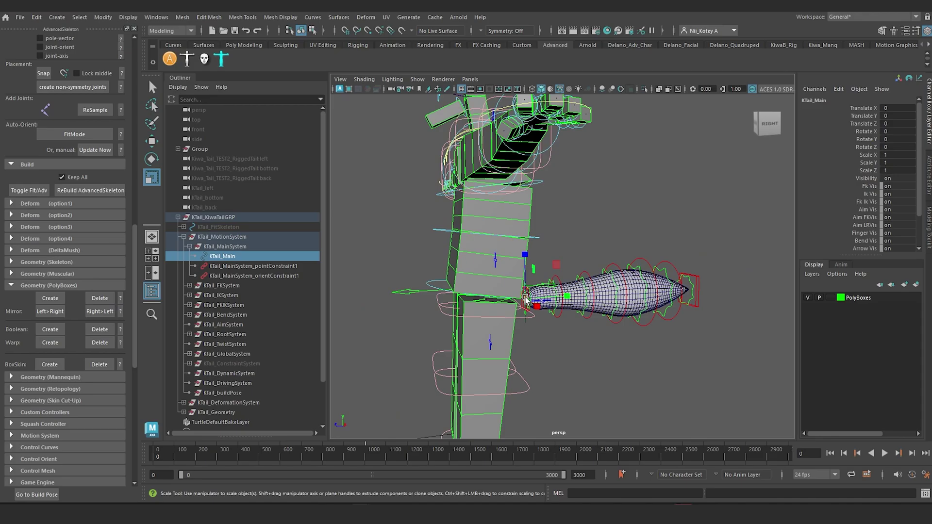
{"action": "left_click_drag", "start_coordinate": [526, 299], "coordinate": [628, 300]}
{"action": "scroll", "coordinate": [543, 307], "scroll_direction": "down", "scroll_amount": 6}
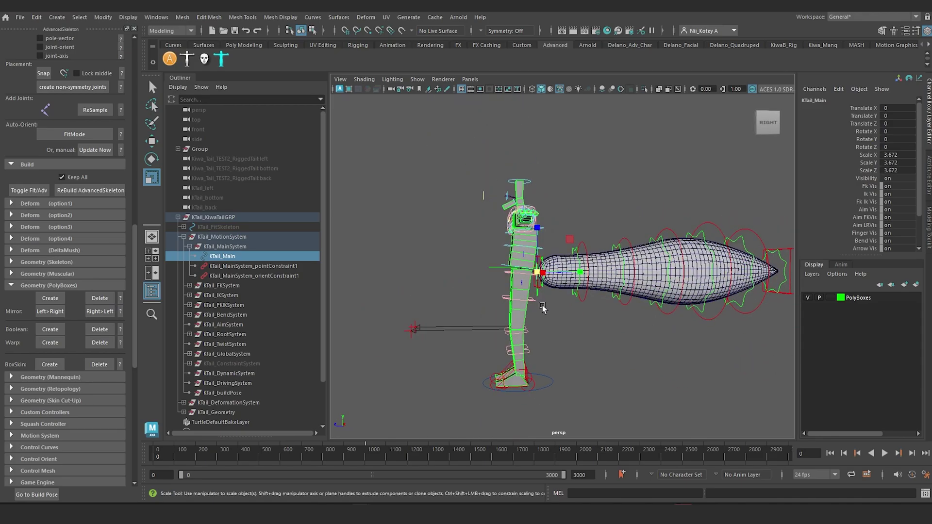
{"action": "left_click_drag", "start_coordinate": [534, 275], "coordinate": [560, 316], "text": "alt"}
{"action": "key", "text": "f"}
{"action": "scroll", "coordinate": [549, 294], "scroll_direction": "down", "scroll_amount": 8}
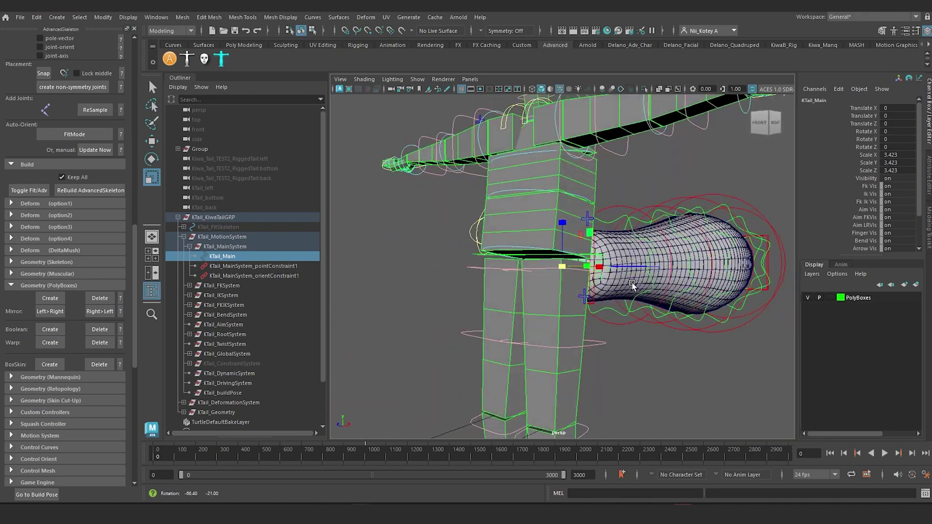
Lower the FKIKBlend value on the tail's FK/IK control to move the tail away from full IK
{"action": "mouse_move", "coordinate": [633, 284]}
{"action": "left_mouse_down", "text": "alt"}
{"action": "mouse_move", "coordinate": [658, 266]}
{"action": "mouse_move", "coordinate": [638, 270]}
{"action": "left_mouse_up", "text": "alt"}
{"action": "left_click", "coordinate": [647, 260]}
{"action": "left_click", "coordinate": [870, 109]}
{"action": "middle_click_drag", "start_coordinate": [651, 287], "coordinate": [314, 288]}
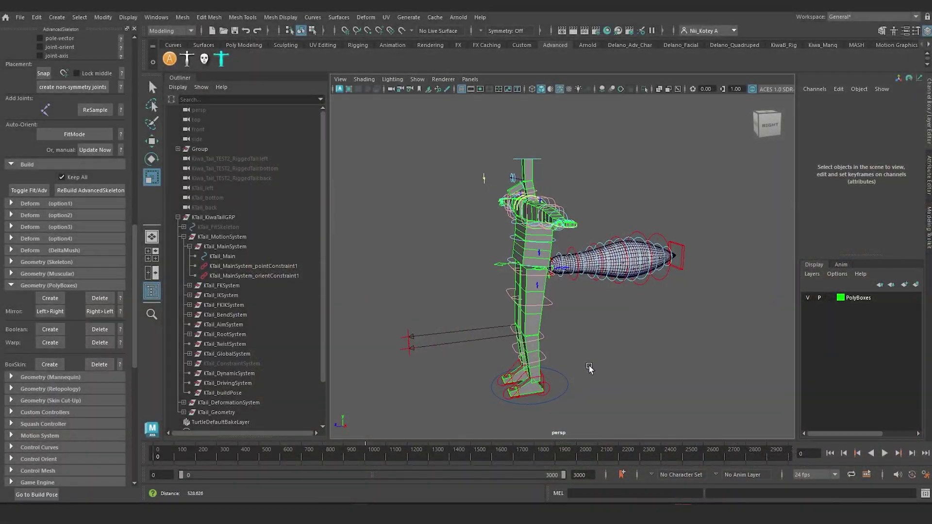
Try scaling the character's Main control at the feet up to about 3 to test whether the tail follows
{"action": "left_click", "coordinate": [520, 380]}
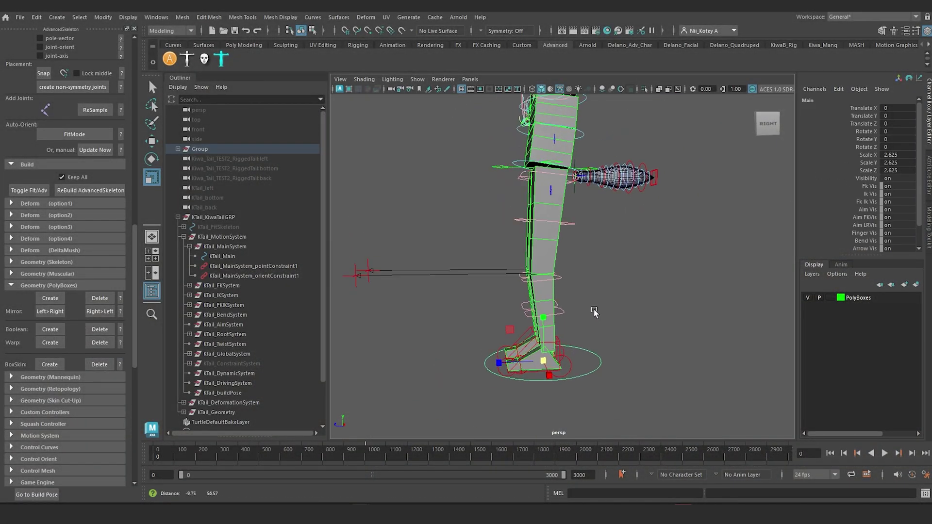
{"action": "middle_click_drag", "start_coordinate": [595, 311], "coordinate": [599, 343], "text": "alt"}
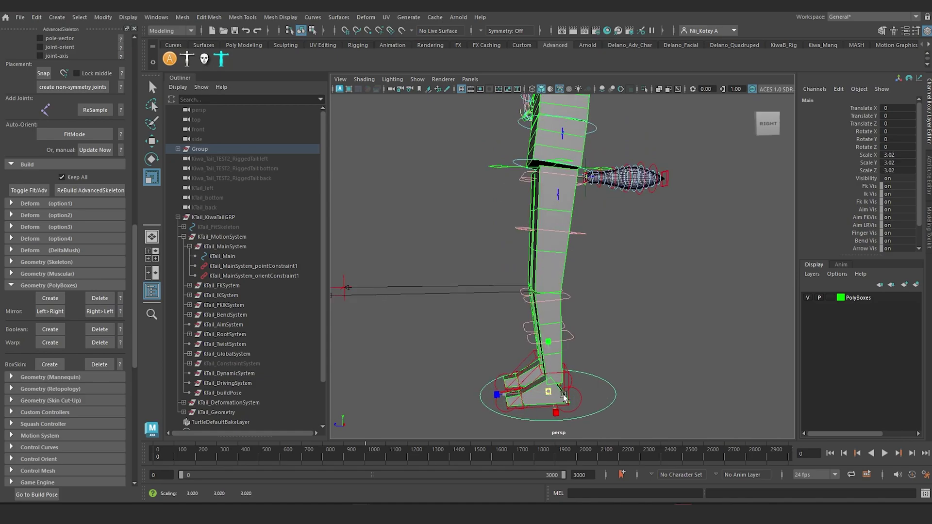
{"action": "left_click_drag", "start_coordinate": [496, 391], "coordinate": [514, 356]}
{"action": "right_click_drag", "start_coordinate": [515, 356], "coordinate": [568, 305], "text": "alt"}
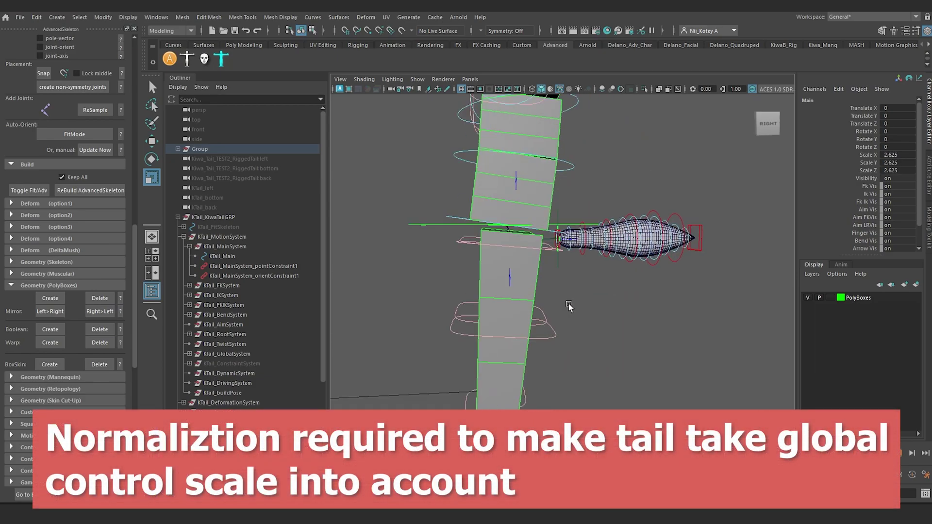
Raise FKIKBlend to 10 on the tail's FK/IK spline control at the tail base
{"action": "left_click_drag", "start_coordinate": [568, 305], "coordinate": [649, 295], "text": "alt"}
{"action": "scroll", "coordinate": [649, 295], "scroll_direction": "up", "scroll_amount": 5}
{"action": "left_click_drag", "start_coordinate": [384, 272], "coordinate": [483, 311], "text": "alt"}
{"action": "left_click", "coordinate": [483, 312]}
{"action": "left_click", "coordinate": [877, 108]}
{"action": "middle_click_drag", "start_coordinate": [539, 210], "coordinate": [573, 209]}
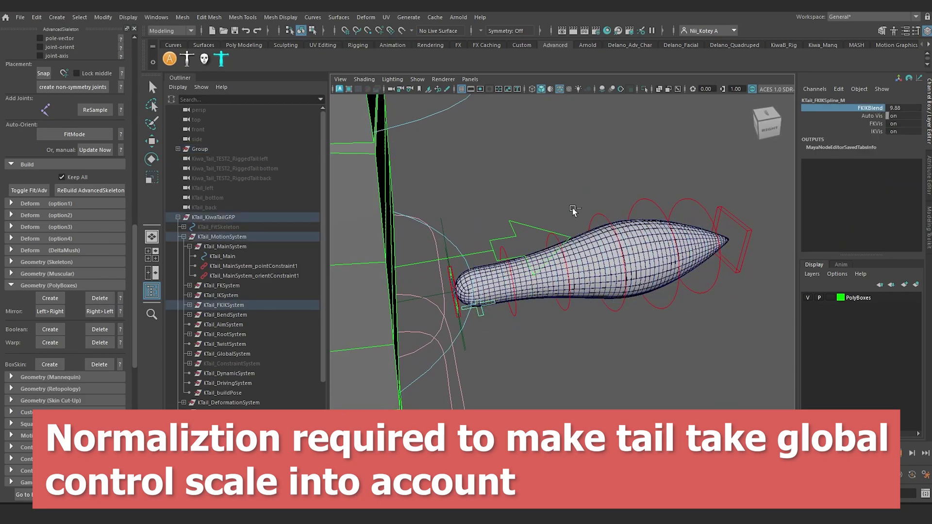
Scale the character's Main control uniformly to about 6.24 and check the tail's size against the body
{"action": "left_click_drag", "start_coordinate": [548, 311], "coordinate": [508, 304], "text": "alt"}
{"action": "scroll", "coordinate": [508, 304], "scroll_direction": "down", "scroll_amount": 4}
{"action": "middle_click_drag", "start_coordinate": [508, 304], "coordinate": [610, 297], "text": "alt"}
{"action": "scroll", "coordinate": [609, 298], "scroll_direction": "down", "scroll_amount": 3}
{"action": "left_click_drag", "start_coordinate": [610, 298], "coordinate": [575, 322], "text": "alt"}
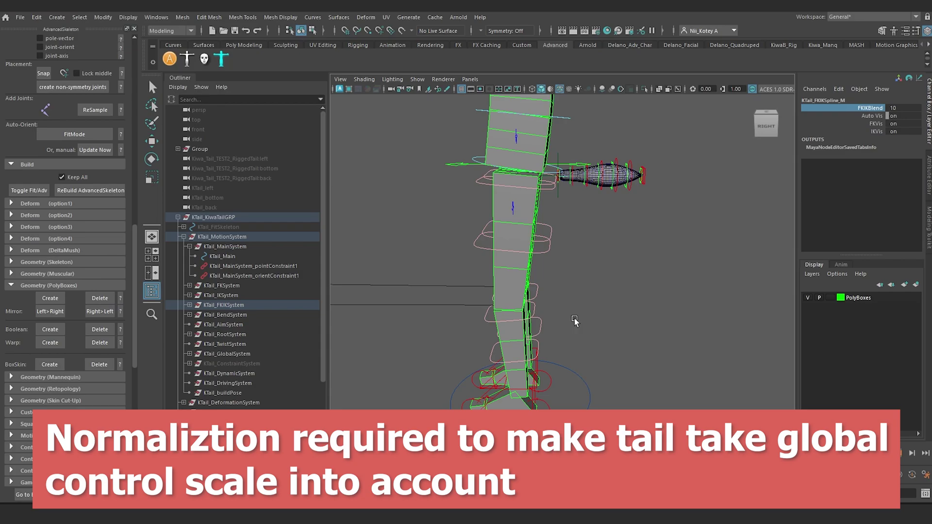
{"action": "left_click", "coordinate": [589, 398]}
{"action": "key", "text": "r"}
{"action": "middle_click_drag", "start_coordinate": [593, 385], "coordinate": [627, 301]}
{"action": "left_click_drag", "start_coordinate": [627, 301], "coordinate": [435, 245], "text": "alt"}
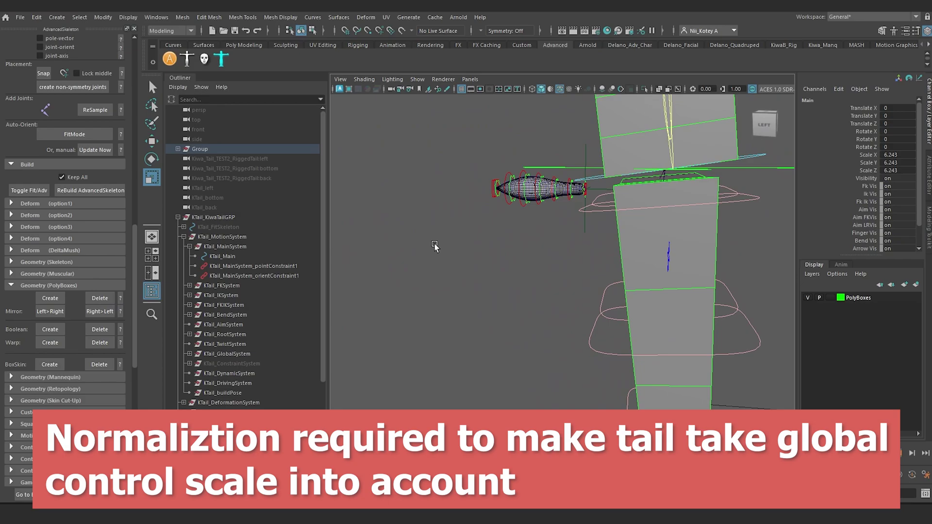
{"action": "left_click", "coordinate": [185, 263]}
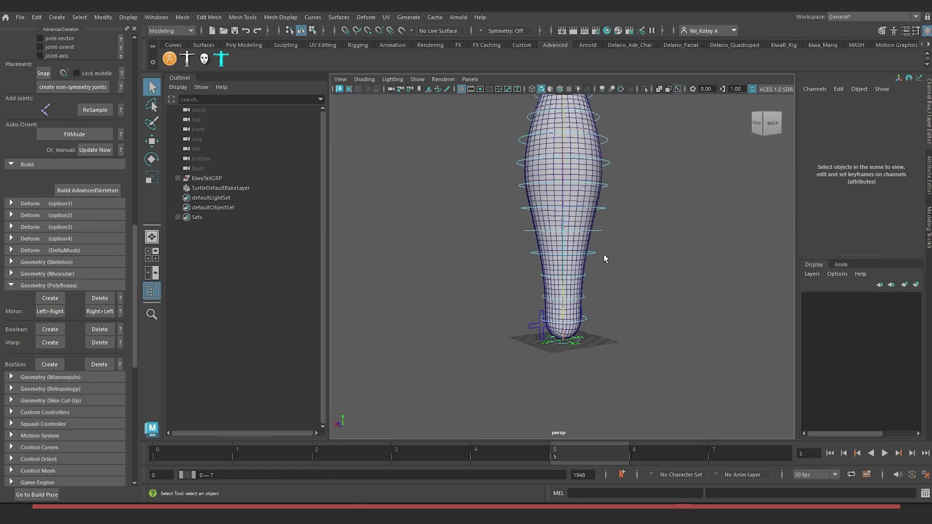
In the standalone tail rig scene, show the selection mask options and disable surface selection so only the controls can be picked
{"action": "left_click", "coordinate": [522, 221]}
{"action": "left_click", "coordinate": [269, 31]}
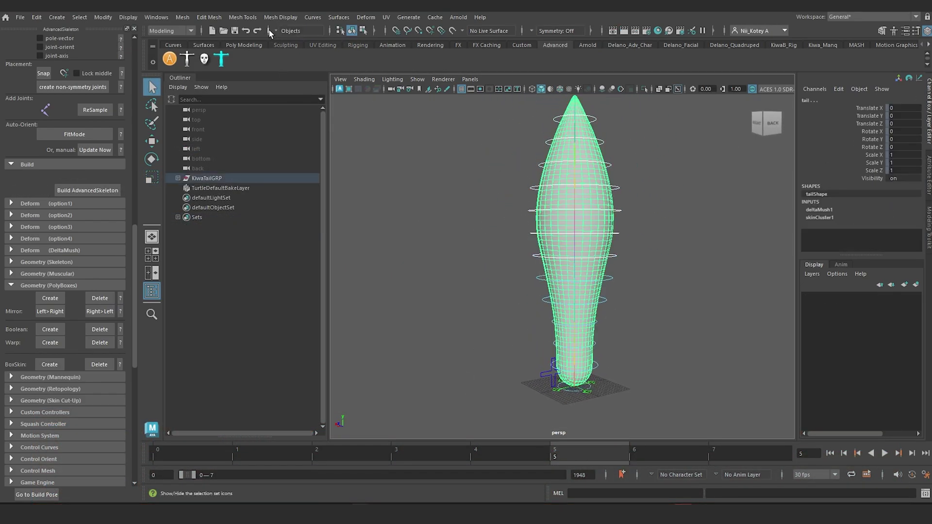
{"action": "left_click", "coordinate": [269, 31]}
{"action": "left_click", "coordinate": [325, 31]}
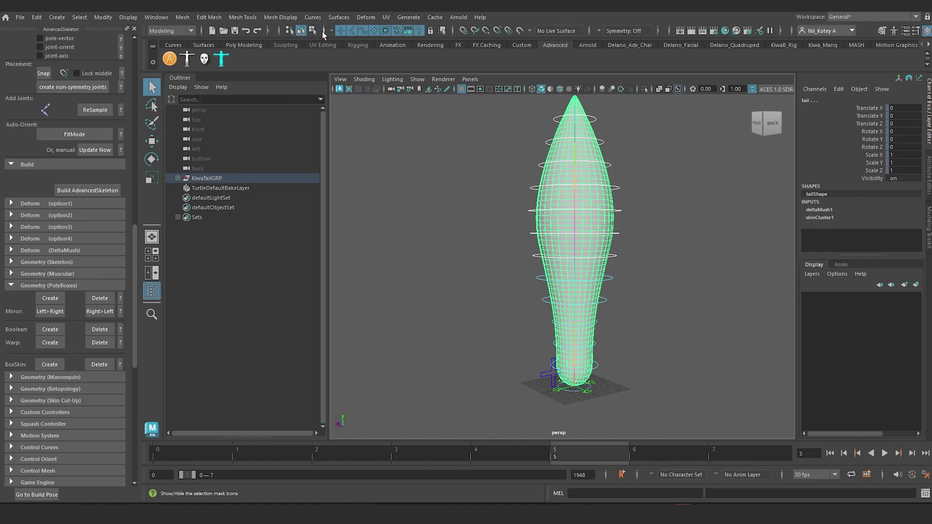
{"action": "left_click", "coordinate": [374, 30]}
Try rotating a group of the tail's FK controls together to bend the tail, and undo the attempt
{"action": "left_click_drag", "start_coordinate": [501, 173], "coordinate": [554, 278]}
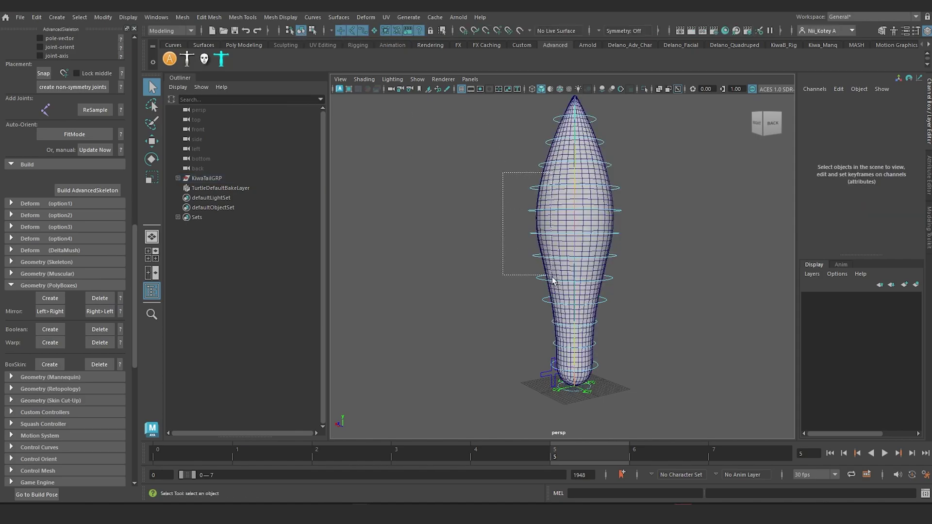
{"action": "key", "text": "e"}
{"action": "left_click_drag", "start_coordinate": [532, 222], "coordinate": [489, 232]}
{"action": "key", "text": "ctrl+z"}
{"action": "key", "text": "ctrl+z"}
Switch the tail to IK by raising FKIKBlend to its maximum on the FKIKSpline_M control
{"action": "left_click", "coordinate": [512, 371]}
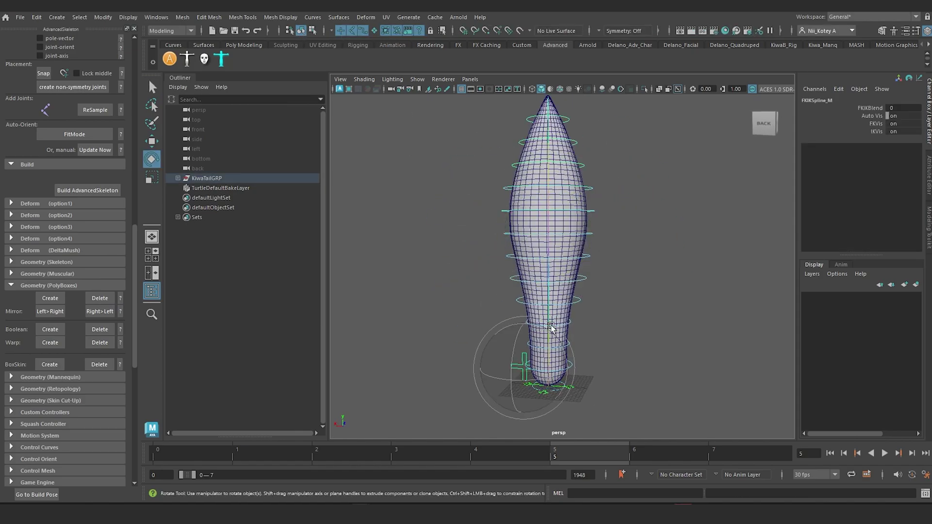
{"action": "left_click", "coordinate": [867, 108]}
{"action": "middle_click_drag", "start_coordinate": [680, 214], "coordinate": [923, 216]}
Try moving the IKSpline7_M control at the tail's tip sideways to bend the tail, and undo the move
{"action": "middle_click_drag", "start_coordinate": [458, 179], "coordinate": [473, 243], "text": "alt"}
{"action": "left_click_drag", "start_coordinate": [515, 145], "coordinate": [546, 172]}
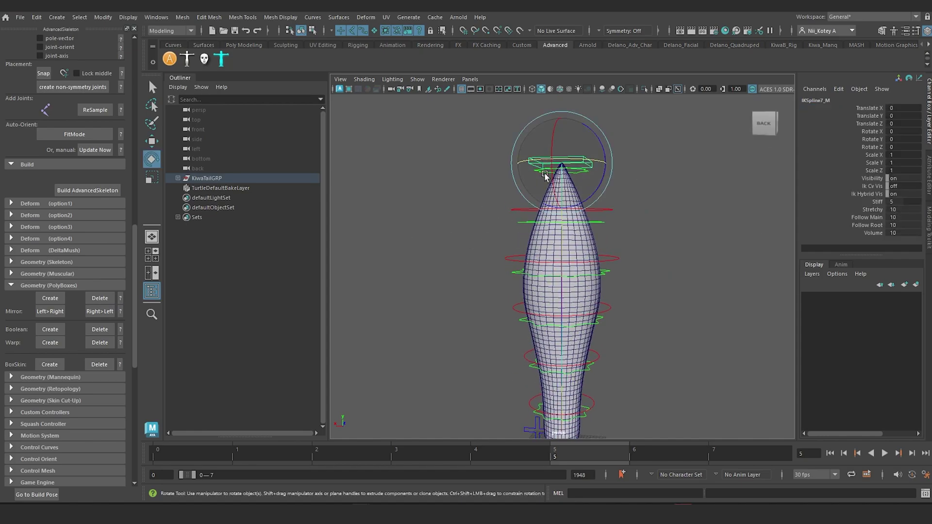
{"action": "scroll", "coordinate": [546, 174], "scroll_direction": "down", "scroll_amount": 4}
{"action": "key", "text": "w"}
{"action": "left_click_drag", "start_coordinate": [573, 208], "coordinate": [742, 199]}
{"action": "key", "text": "ctrl+z"}
{"action": "scroll", "coordinate": [508, 243], "scroll_direction": "up", "scroll_amount": 5}
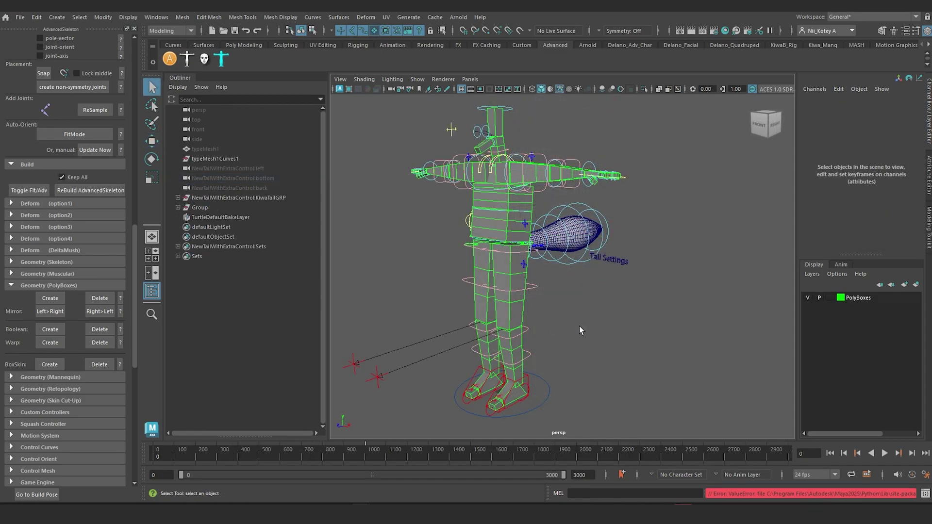
In the character scene with the new tail, enlarge the viewport, try scaling the character's main foot control, and undo the change
{"action": "key", "text": "ctrl+space"}
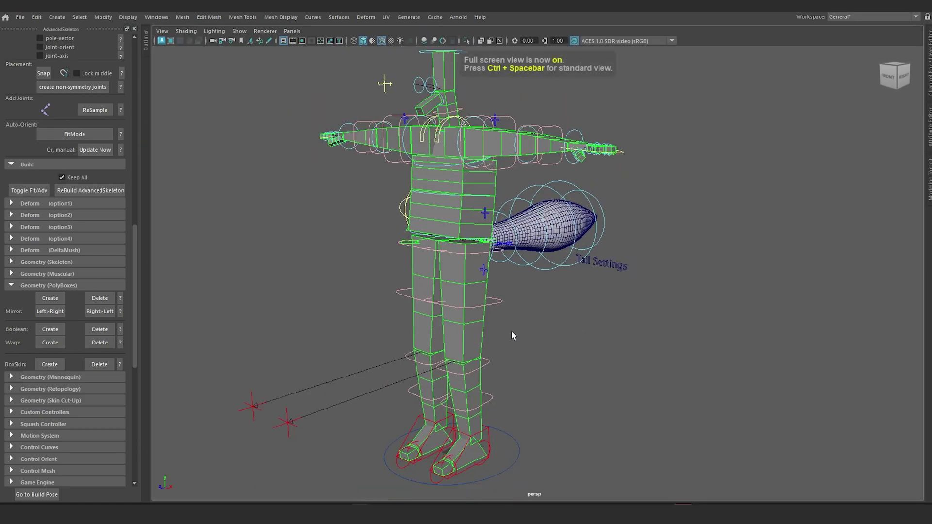
{"action": "scroll", "coordinate": [531, 323], "scroll_direction": "down", "scroll_amount": 3}
{"action": "left_click_drag", "start_coordinate": [531, 323], "coordinate": [511, 323], "text": "alt"}
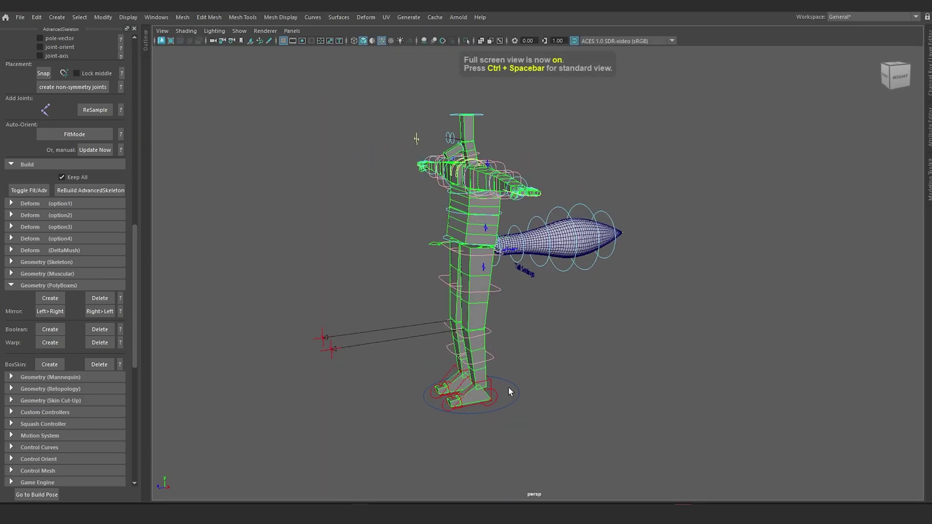
{"action": "left_click", "coordinate": [508, 387]}
{"action": "scroll", "coordinate": [542, 379], "scroll_direction": "down", "scroll_amount": 3}
{"action": "left_click_drag", "start_coordinate": [543, 379], "coordinate": [532, 378], "text": "alt"}
{"action": "scroll", "coordinate": [532, 378], "scroll_direction": "down", "scroll_amount": 1}
{"action": "middle_click_drag", "start_coordinate": [533, 378], "coordinate": [548, 406], "text": "alt"}
{"action": "key", "text": "r"}
{"action": "left_click_drag", "start_coordinate": [549, 406], "coordinate": [495, 398], "text": "alt"}
{"action": "key", "text": "ctrl+z"}
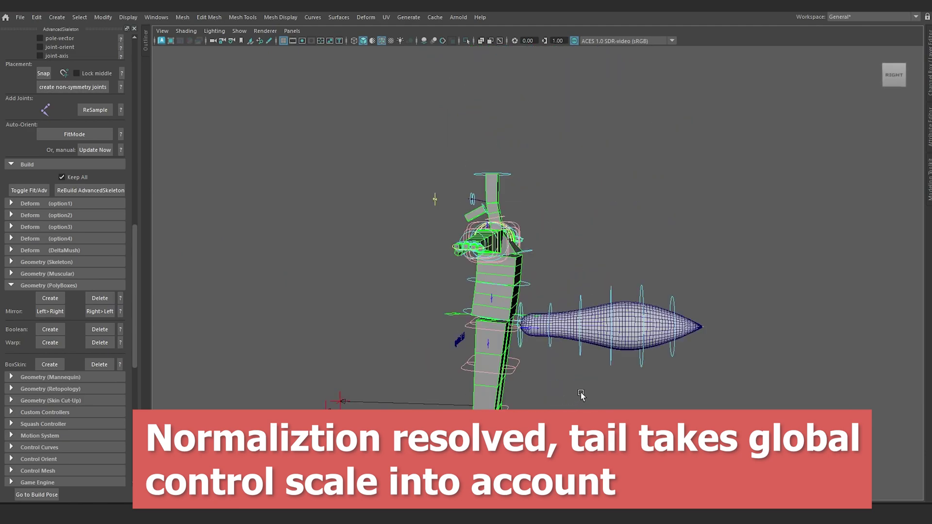
Select the tail's MainExtra1 control at the tail base and reveal it in the Outliner hierarchy
{"action": "middle_click_drag", "start_coordinate": [582, 391], "coordinate": [587, 286], "text": "alt"}
{"action": "left_click_drag", "start_coordinate": [587, 286], "coordinate": [603, 294], "text": "alt"}
{"action": "scroll", "coordinate": [504, 291], "scroll_direction": "up", "scroll_amount": 5}
{"action": "middle_click_drag", "start_coordinate": [500, 267], "coordinate": [536, 329], "text": "alt"}
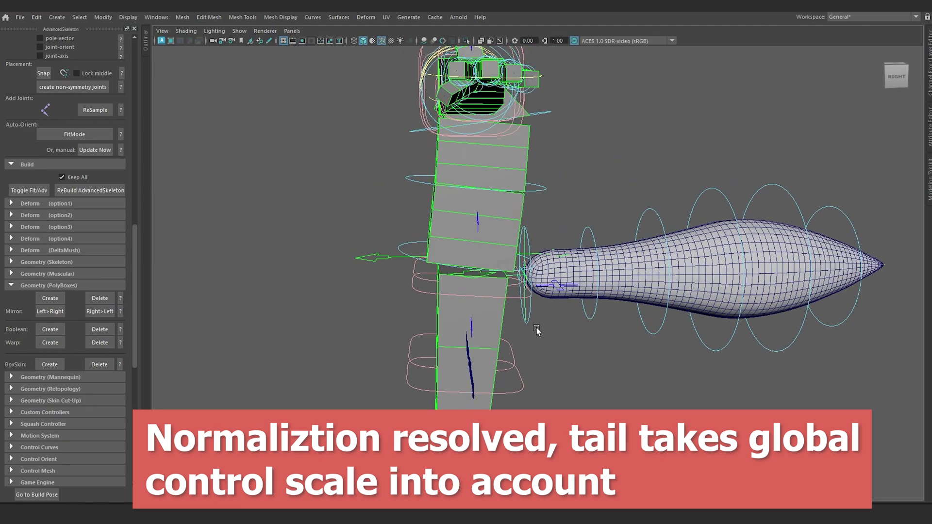
{"action": "scroll", "coordinate": [536, 328], "scroll_direction": "up", "scroll_amount": 5}
{"action": "left_click_drag", "start_coordinate": [536, 328], "coordinate": [502, 330], "text": "alt"}
{"action": "scroll", "coordinate": [554, 348], "scroll_direction": "up", "scroll_amount": 4}
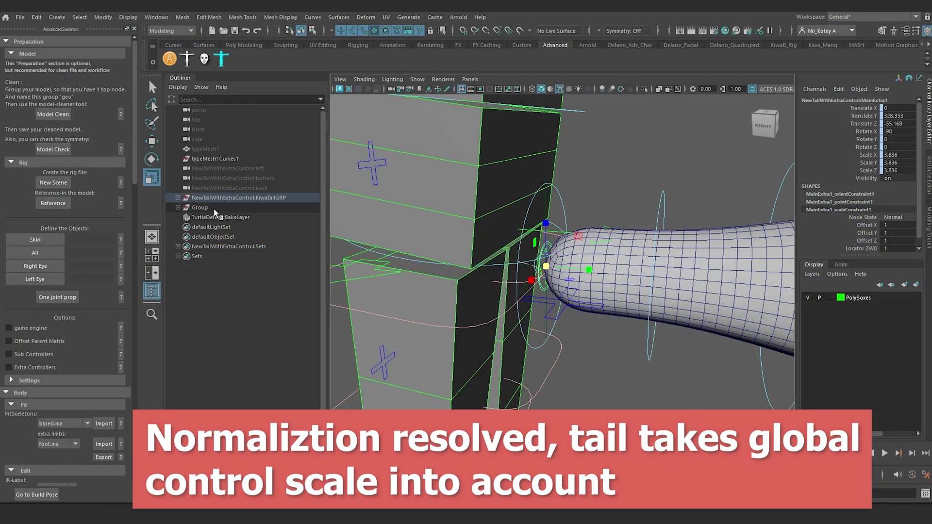
{"action": "key", "text": "f"}
{"action": "left_click", "coordinate": [196, 237]}
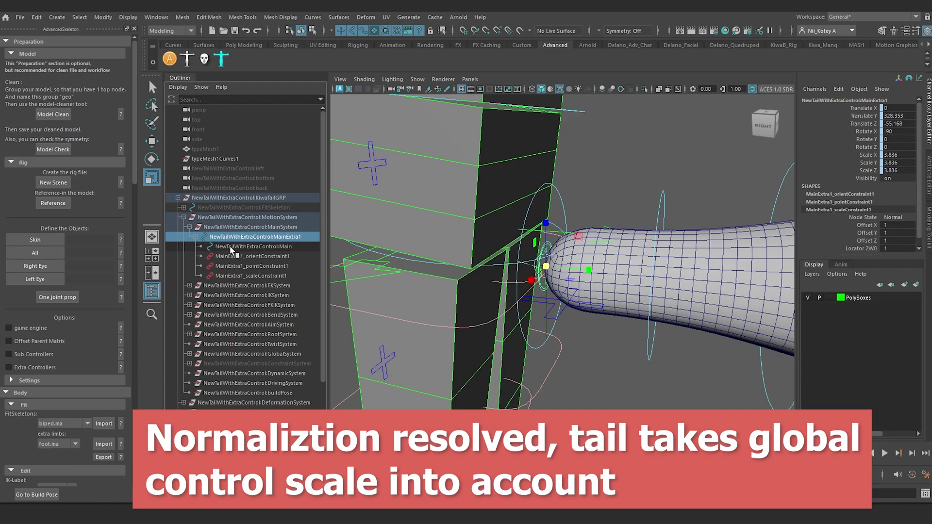
Select the tail's Main control nested under MainExtra1 and scale it up uniformly
{"action": "left_click", "coordinate": [253, 246]}
{"action": "key", "text": "f"}
{"action": "right_click_drag", "start_coordinate": [589, 279], "coordinate": [493, 255], "text": "alt"}
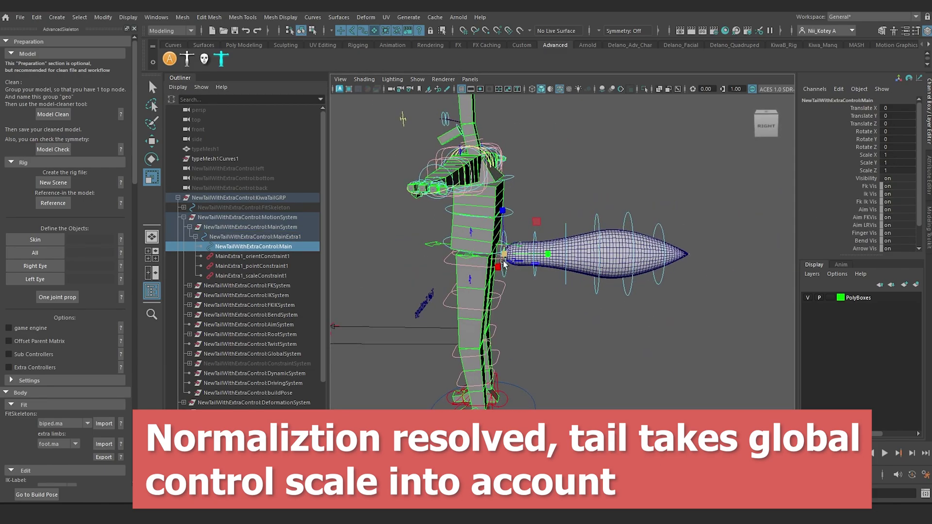
{"action": "left_click_drag", "start_coordinate": [511, 260], "coordinate": [520, 267]}
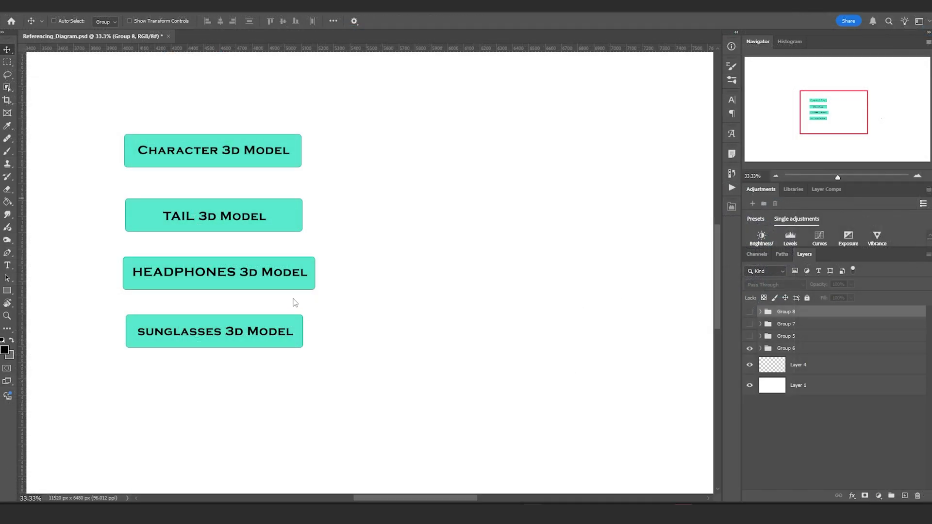
Switch to Photoshop's Referencing_Diagram.psd and show Group 5, containing the reference arrows and rig file boxes
{"action": "key", "text": "space"}
{"action": "left_click_drag", "start_coordinate": [337, 310], "coordinate": [293, 315]}
{"action": "left_click", "coordinate": [749, 366]}
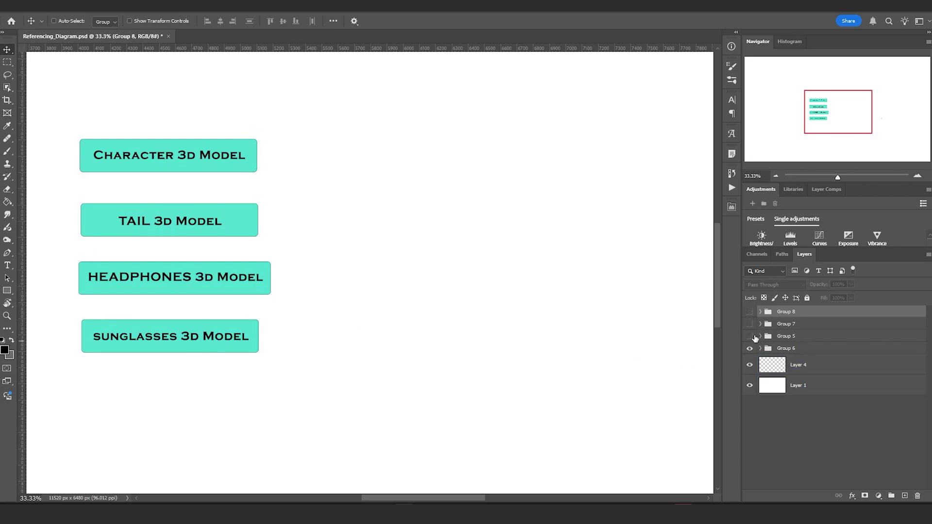
{"action": "left_click", "coordinate": [750, 337]}
{"action": "left_click", "coordinate": [469, 378], "text": "alt"}
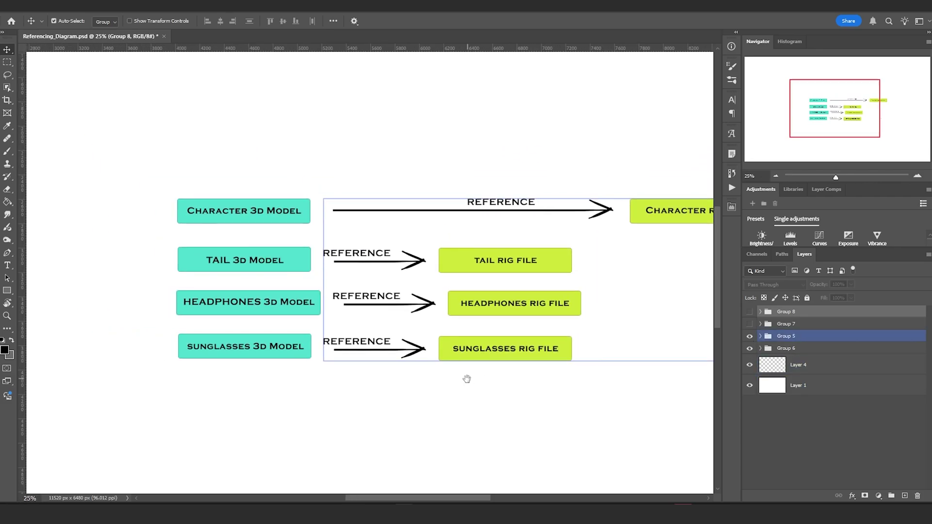
{"action": "left_click_drag", "start_coordinate": [468, 379], "coordinate": [335, 355]}
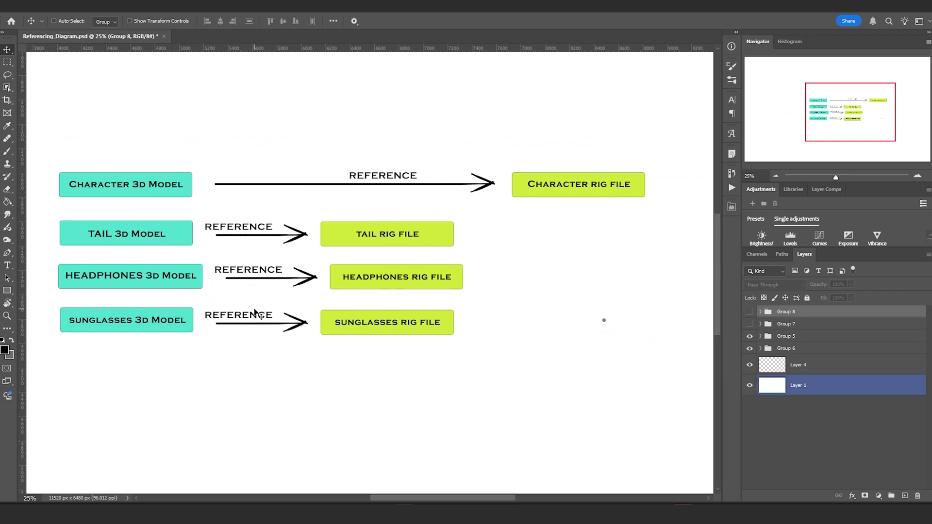
Show Group 7's red arrows to the character rig file and Group 8's crossed-out nested referencing annotation
{"action": "left_click", "coordinate": [740, 336]}
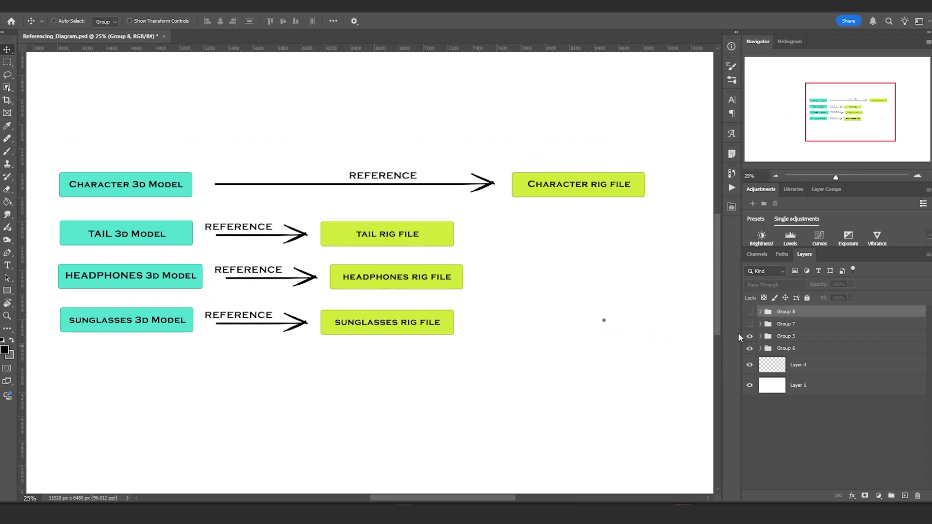
{"action": "left_click", "coordinate": [751, 325]}
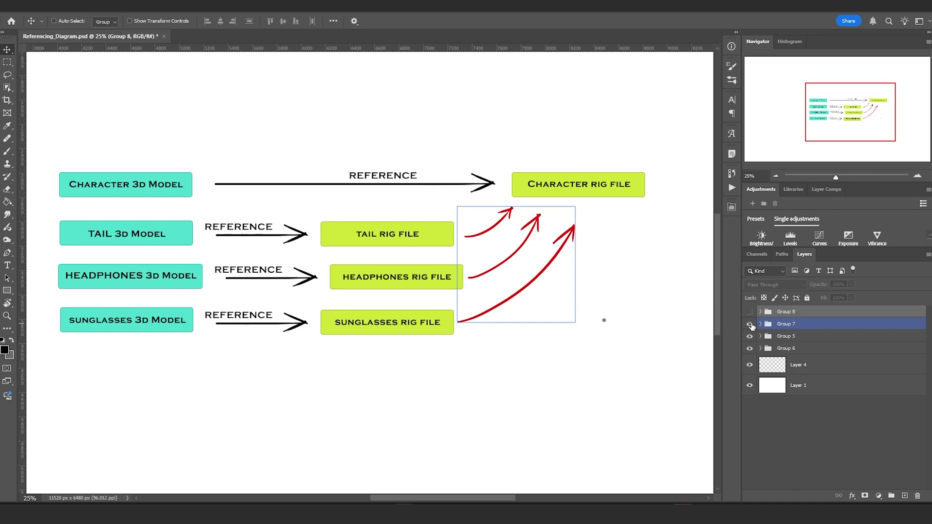
{"action": "left_click", "coordinate": [750, 312]}
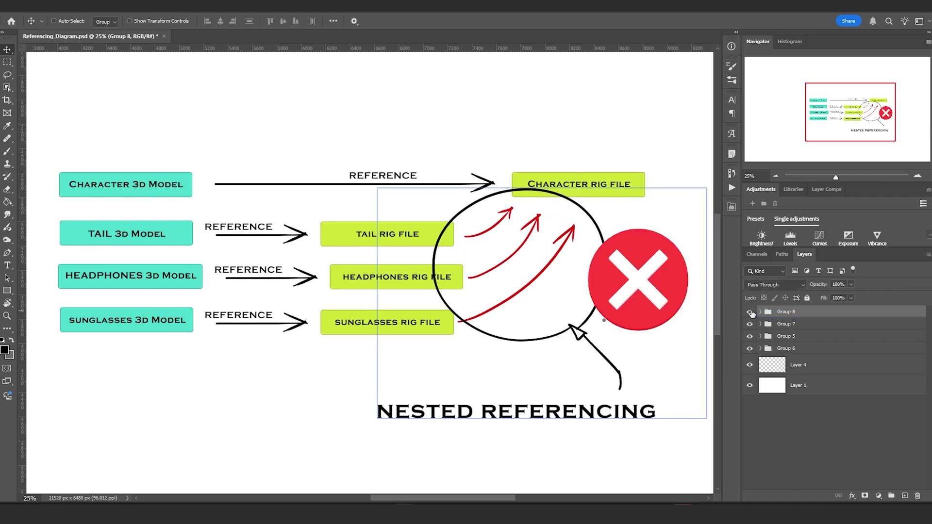
{"action": "left_click", "coordinate": [750, 313]}
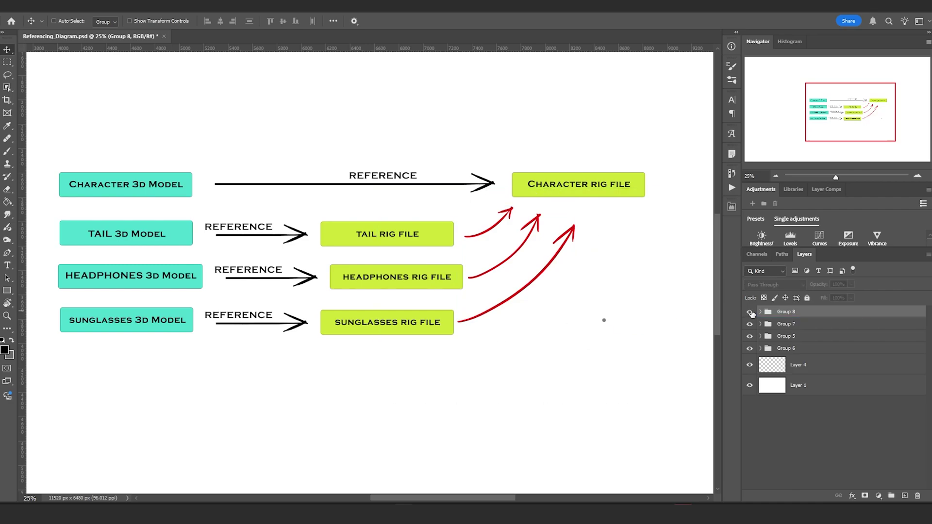
{"action": "left_click", "coordinate": [750, 312]}
{"action": "left_click", "coordinate": [389, 308], "text": "ctrl"}
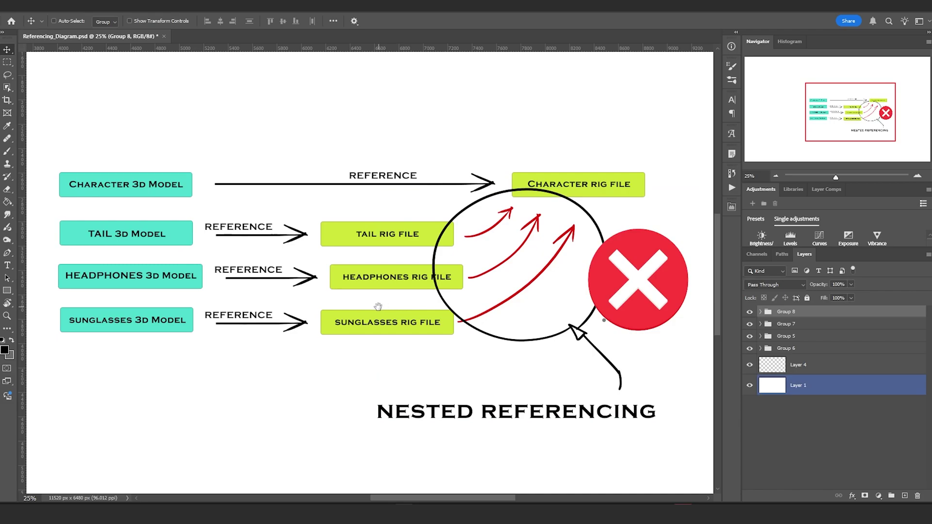
{"action": "left_click_drag", "start_coordinate": [378, 306], "coordinate": [372, 283]}
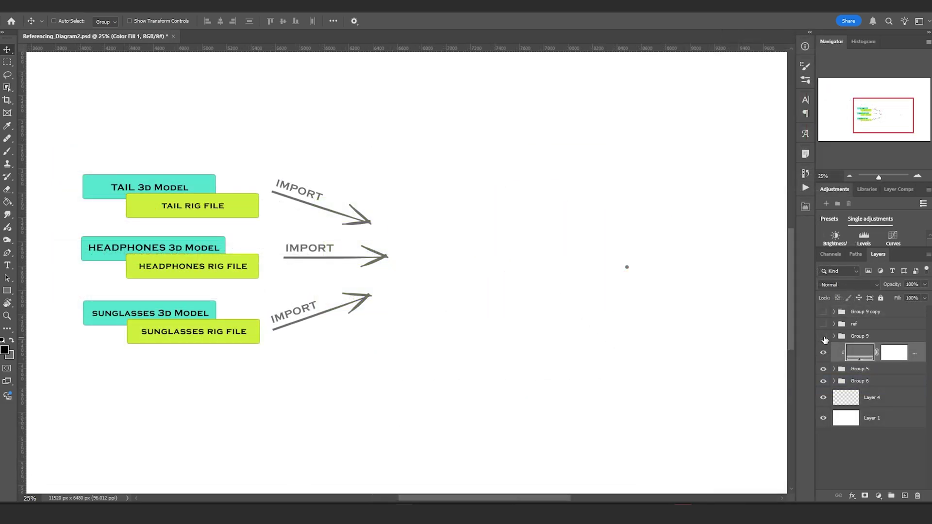
Show Group 9, ref and Group 9 copy, containing the character model and rig boxes, reference arrow and character animation file box
{"action": "left_click", "coordinate": [824, 337]}
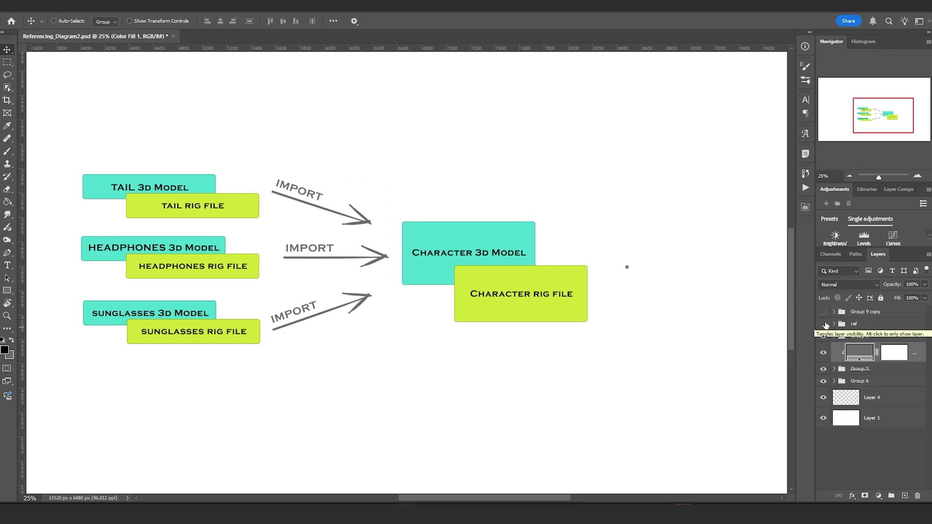
{"action": "left_click", "coordinate": [823, 325]}
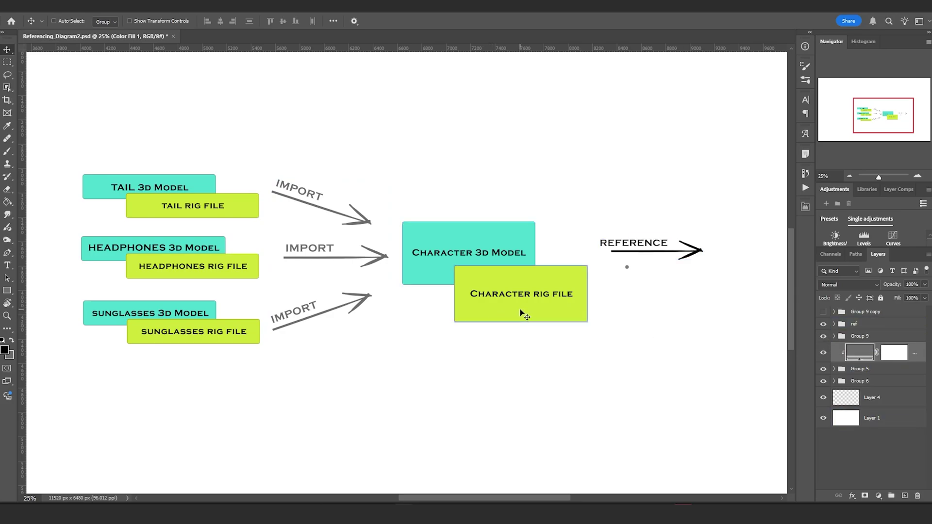
{"action": "left_click_drag", "start_coordinate": [536, 316], "coordinate": [421, 316]}
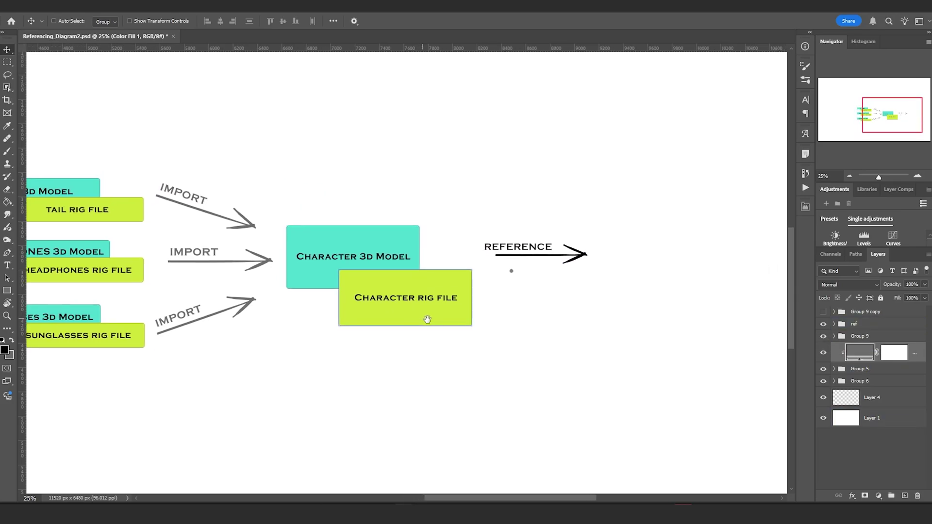
{"action": "left_click", "coordinate": [824, 313]}
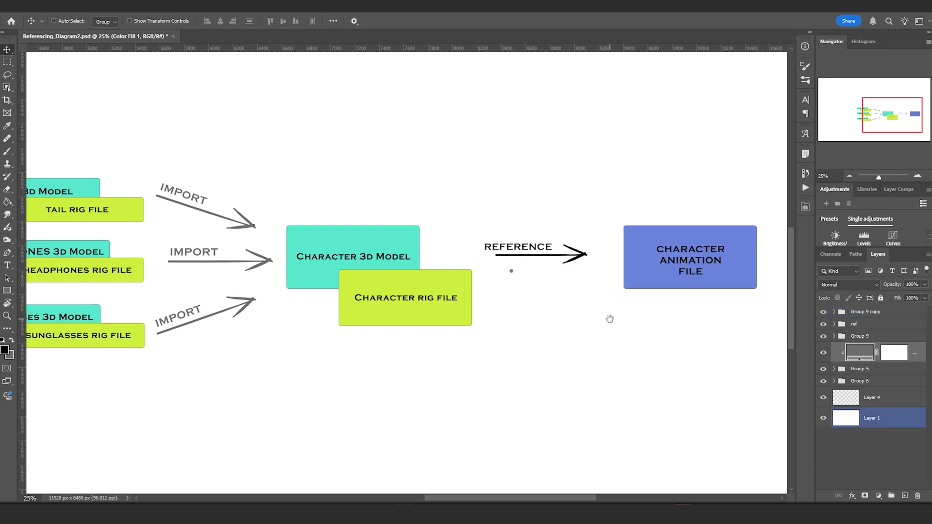
Examine the diagram's flow from the imported tail, headphones and sunglasses rigs through the character rig to the referenced animation file
{"action": "left_click_drag", "start_coordinate": [610, 318], "coordinate": [571, 327]}
{"action": "scroll", "coordinate": [587, 336], "scroll_direction": "down", "scroll_amount": 1, "text": "alt"}
{"action": "scroll", "coordinate": [488, 315], "scroll_direction": "up", "scroll_amount": 1, "text": "alt"}
{"action": "left_click_drag", "start_coordinate": [459, 349], "coordinate": [626, 350]}
{"action": "left_click_drag", "start_coordinate": [370, 349], "coordinate": [502, 352]}
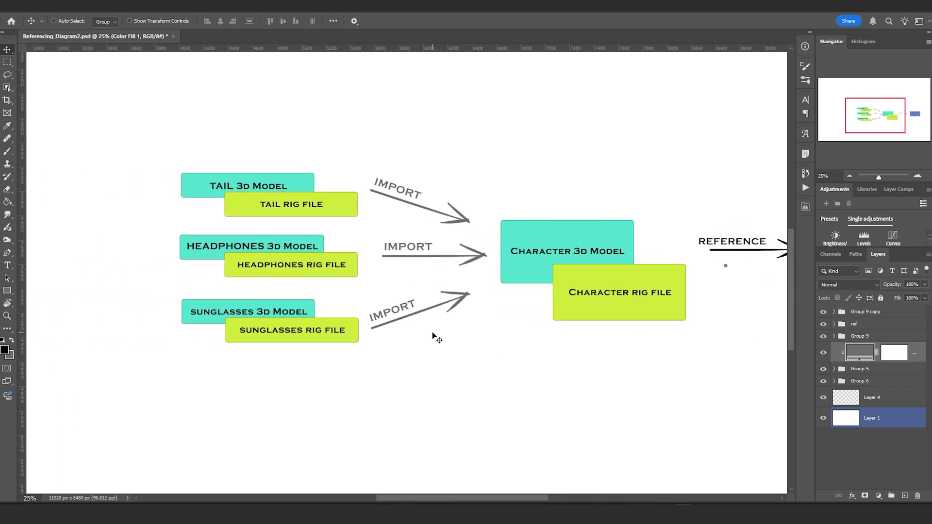
{"action": "scroll", "coordinate": [433, 334], "scroll_direction": "up", "scroll_amount": 1, "text": "alt"}
{"action": "left_click_drag", "start_coordinate": [448, 345], "coordinate": [467, 357]}
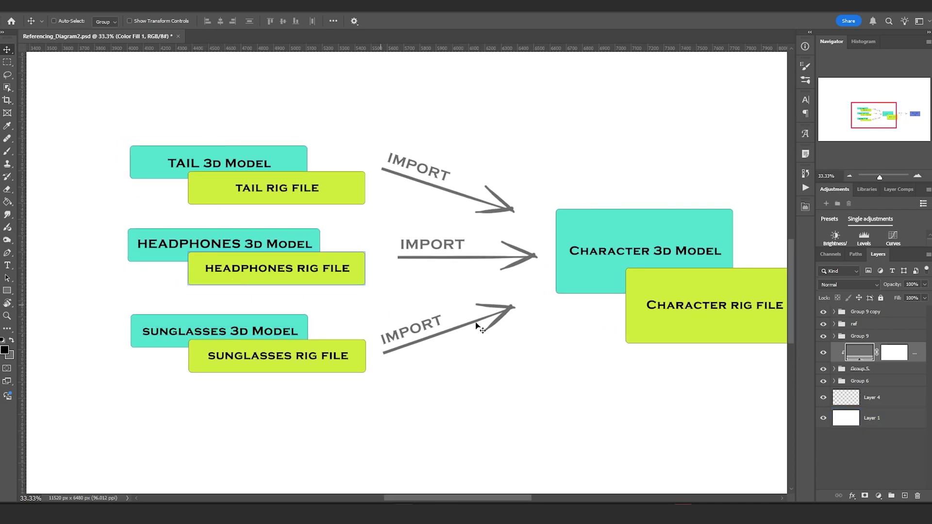
{"action": "left_click_drag", "start_coordinate": [538, 347], "coordinate": [281, 344]}
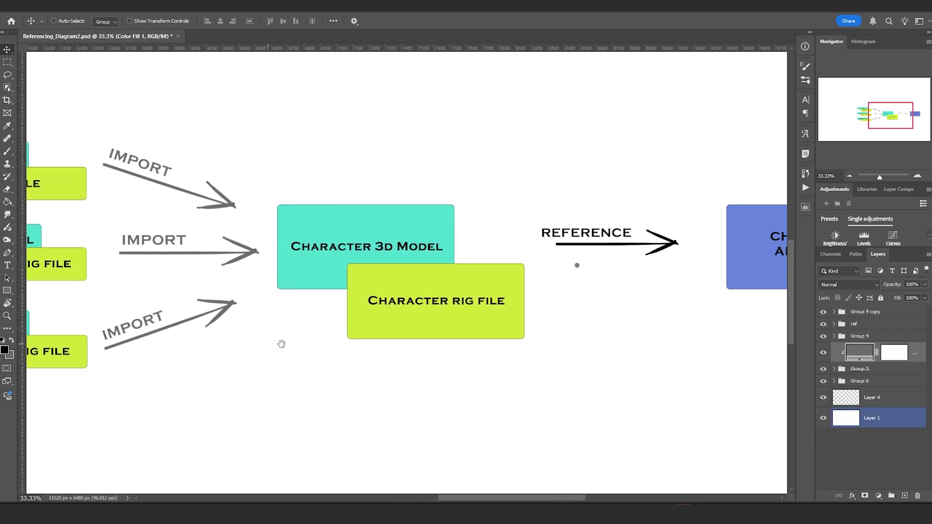
{"action": "left_click_drag", "start_coordinate": [564, 352], "coordinate": [348, 374]}
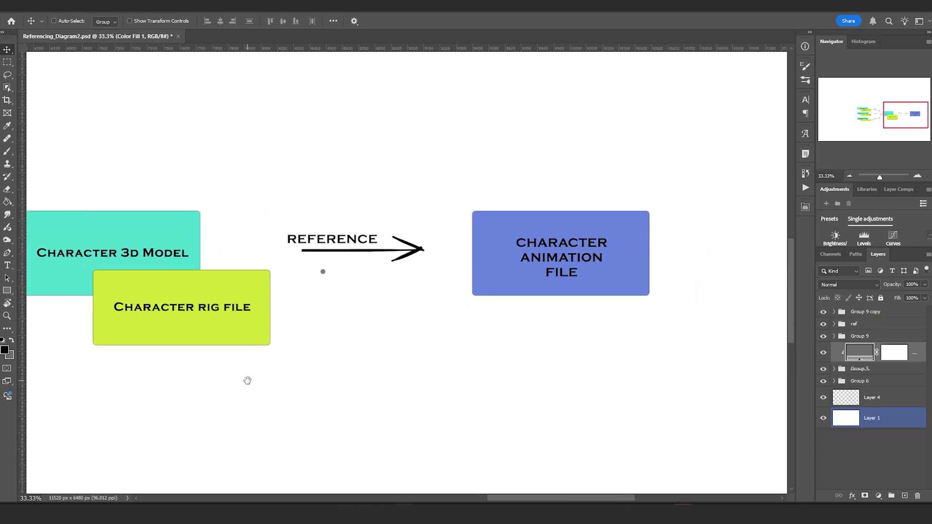
{"action": "left_click", "coordinate": [265, 371]}
{"action": "left_click_drag", "start_coordinate": [230, 377], "coordinate": [435, 367]}
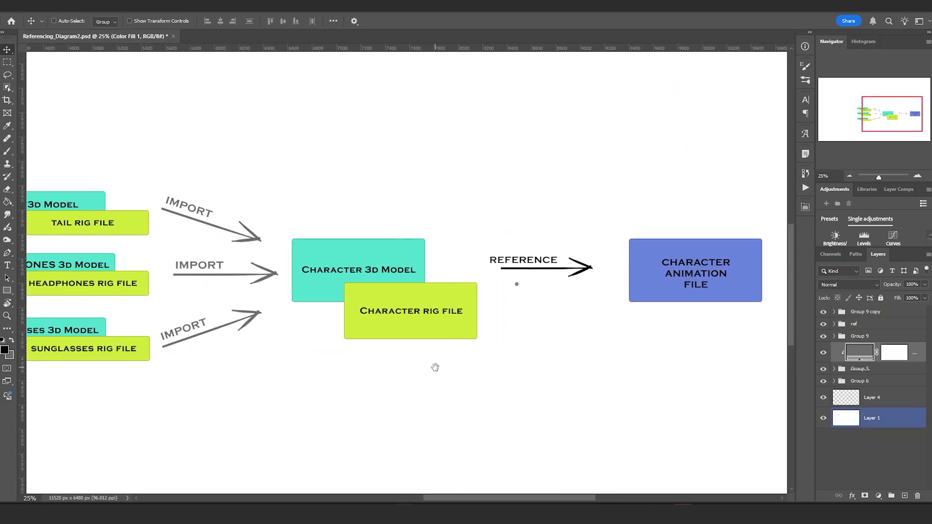
{"action": "left_click", "coordinate": [347, 388], "text": "ctrl+alt"}
{"action": "left_click_drag", "start_coordinate": [348, 388], "coordinate": [425, 352]}
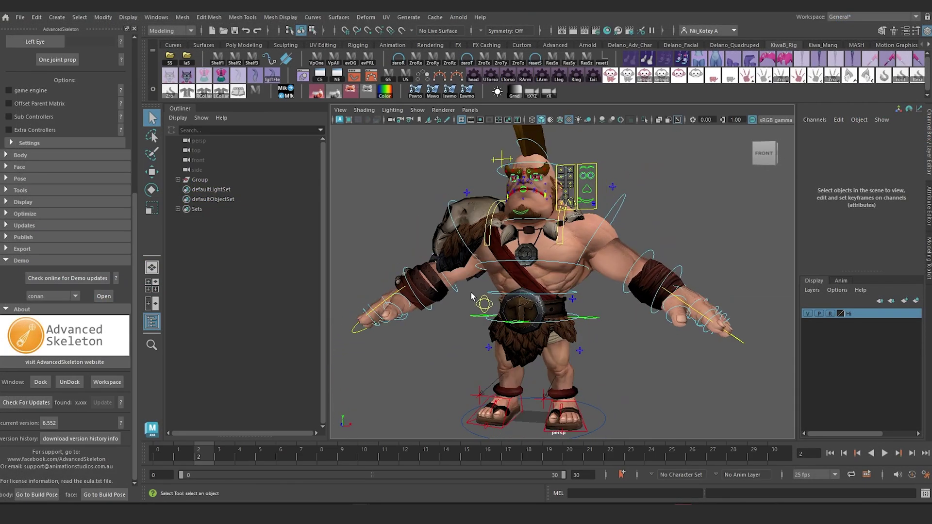
Rotate the barbarian's torso and FKShoulder_L controls, and return the body to its build pose
{"action": "left_click", "coordinate": [528, 286]}
{"action": "key", "text": "e"}
{"action": "left_click_drag", "start_coordinate": [527, 286], "coordinate": [694, 235]}
{"action": "left_click", "coordinate": [663, 267]}
{"action": "middle_click_drag", "start_coordinate": [695, 236], "coordinate": [641, 197], "text": "alt"}
{"action": "left_click_drag", "start_coordinate": [641, 197], "coordinate": [699, 204], "text": "alt"}
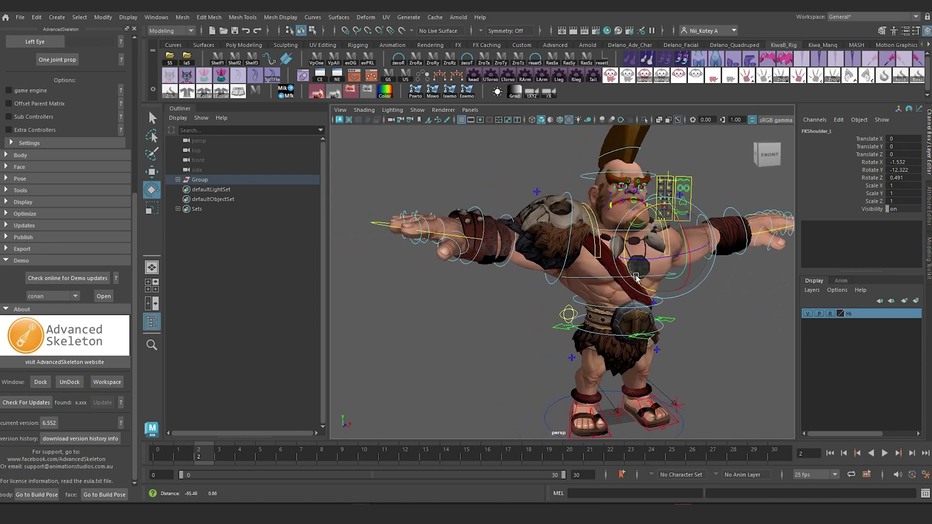
{"action": "left_click", "coordinate": [51, 493]}
Crouch the barbarian by moving FKRoot_M to about -27.7 in X and -30.4 in Y, and return the body to build pose
{"action": "left_click_drag", "start_coordinate": [474, 359], "coordinate": [633, 255], "text": "alt"}
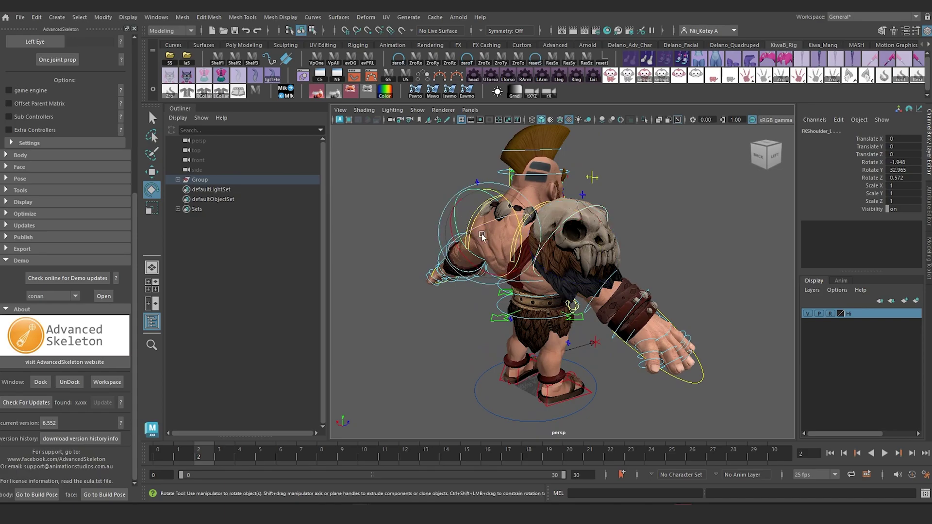
{"action": "left_click_drag", "start_coordinate": [689, 345], "coordinate": [564, 318], "text": "alt"}
{"action": "left_click", "coordinate": [595, 328]}
{"action": "middle_click_drag", "start_coordinate": [605, 343], "coordinate": [552, 301], "text": "alt"}
{"action": "key", "text": "w"}
{"action": "left_click_drag", "start_coordinate": [567, 231], "coordinate": [551, 309]}
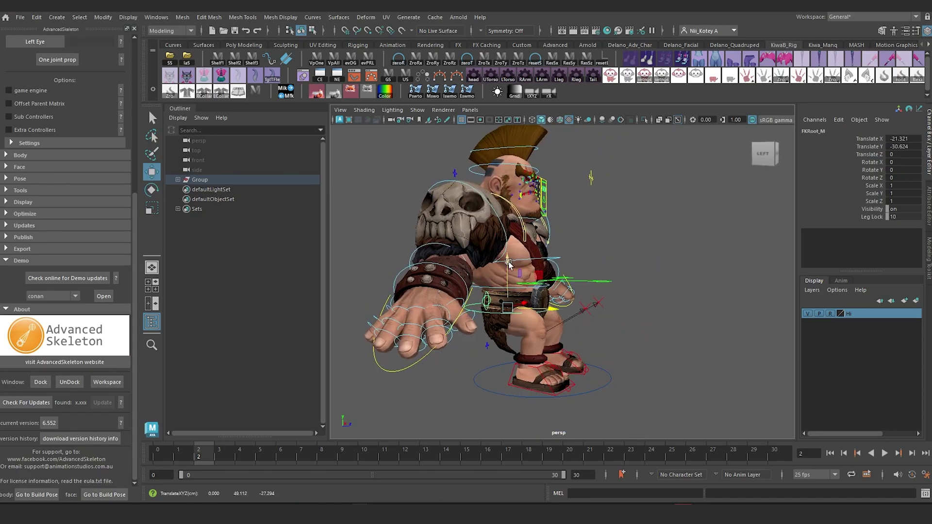
{"action": "left_click_drag", "start_coordinate": [509, 263], "coordinate": [508, 273]}
{"action": "left_click_drag", "start_coordinate": [508, 274], "coordinate": [377, 311], "text": "alt"}
{"action": "left_click_drag", "start_coordinate": [558, 301], "coordinate": [378, 357], "text": "alt"}
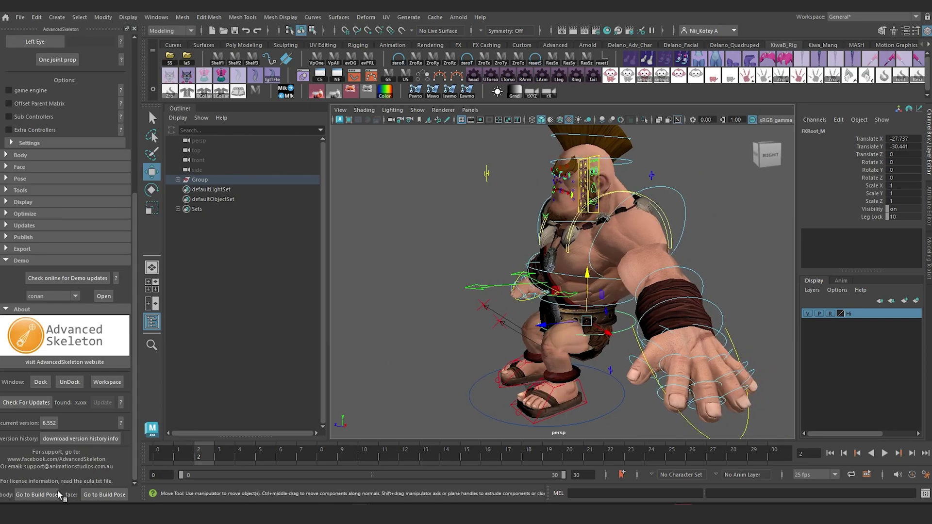
{"action": "left_click", "coordinate": [39, 496]}
{"action": "middle_click_drag", "start_coordinate": [456, 297], "coordinate": [462, 320], "text": "alt"}
{"action": "left_click_drag", "start_coordinate": [462, 321], "coordinate": [340, 358], "text": "alt"}
{"action": "key", "text": "e"}
{"action": "scroll", "coordinate": [573, 333], "scroll_direction": "down", "scroll_amount": 5}
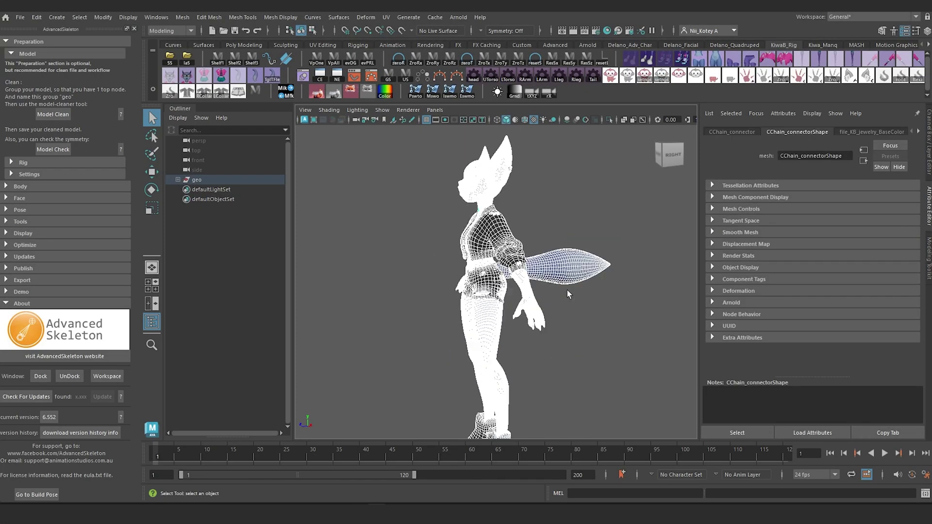
Remove every mesh except the tail from the Kiwa scene and center the tail's pivot
{"action": "scroll", "coordinate": [569, 294], "scroll_direction": "up", "scroll_amount": 2}
{"action": "left_click_drag", "start_coordinate": [559, 291], "coordinate": [569, 283], "text": "alt"}
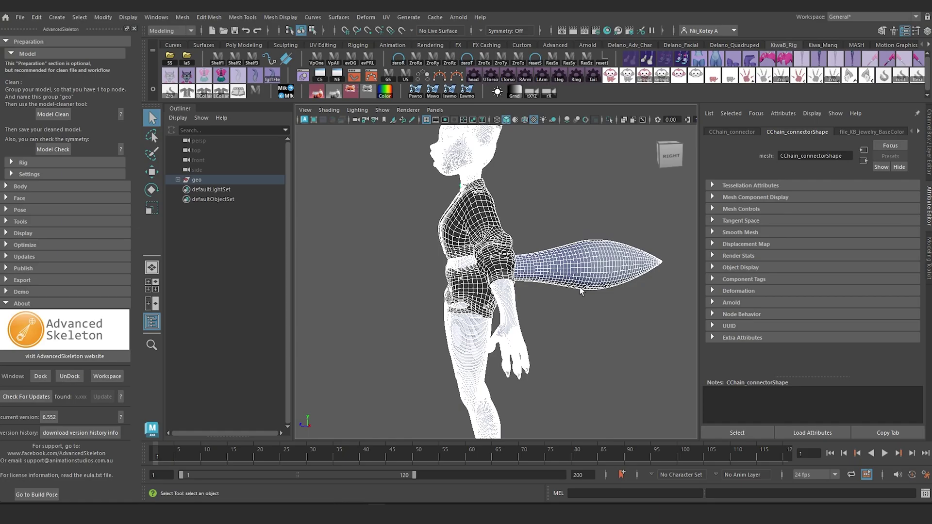
{"action": "left_click", "coordinate": [581, 288], "text": "shift"}
{"action": "key", "text": "ctrl+h"}
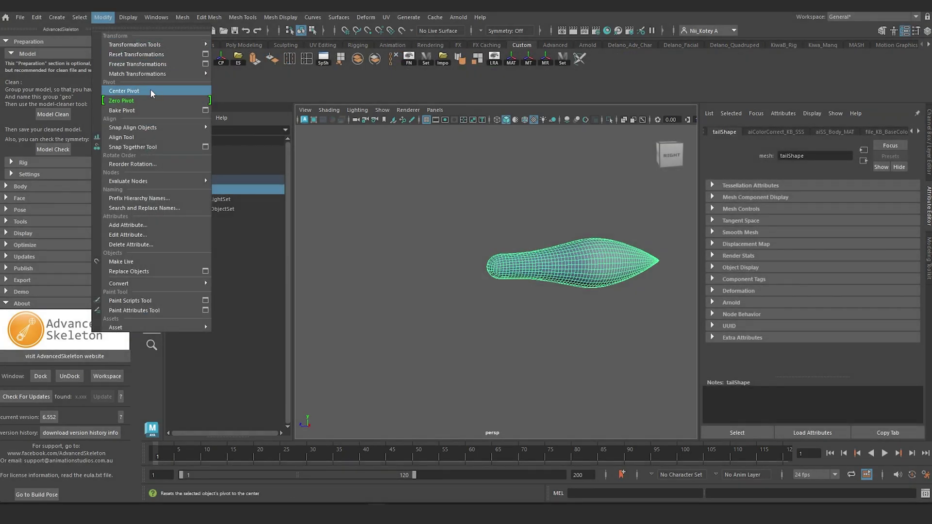
{"action": "left_click", "coordinate": [150, 89]}
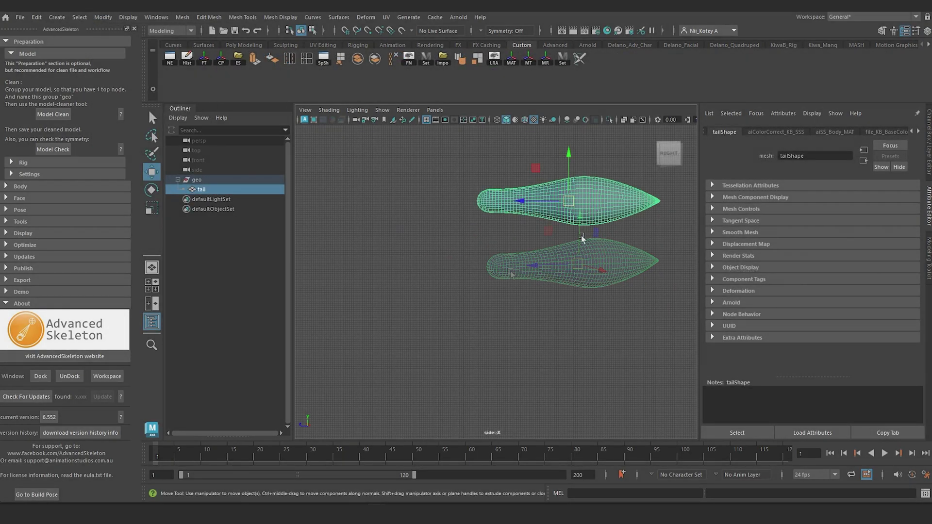
Move the tail mesh in the wireframe side view and snap it to the grid's vertical center line
{"action": "middle_click_drag", "start_coordinate": [564, 146], "coordinate": [577, 176], "text": "alt"}
{"action": "scroll", "coordinate": [604, 260], "scroll_direction": "up", "scroll_amount": 4}
{"action": "key", "text": "4"}
{"action": "middle_click_drag", "start_coordinate": [604, 260], "coordinate": [449, 274], "text": "alt"}
{"action": "left_click_drag", "start_coordinate": [473, 312], "coordinate": [337, 321]}
{"action": "middle_click_drag", "start_coordinate": [337, 320], "coordinate": [479, 301], "text": "alt"}
{"action": "scroll", "coordinate": [456, 302], "scroll_direction": "up", "scroll_amount": 6}
{"action": "key", "text": "x"}
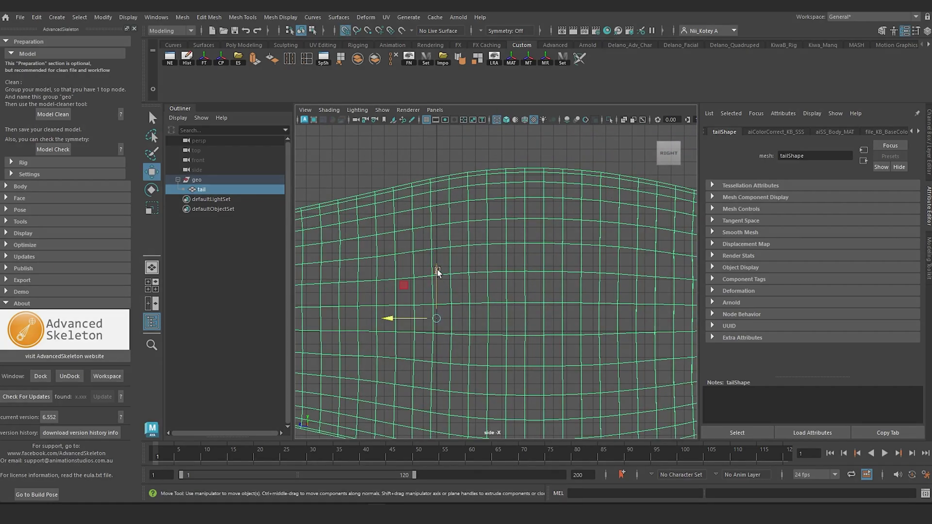
Rotate the tail mesh to stand upright by setting its Rotate X to 90
{"action": "key", "text": "f"}
{"action": "key", "text": "e"}
{"action": "key", "text": "ctrl+a"}
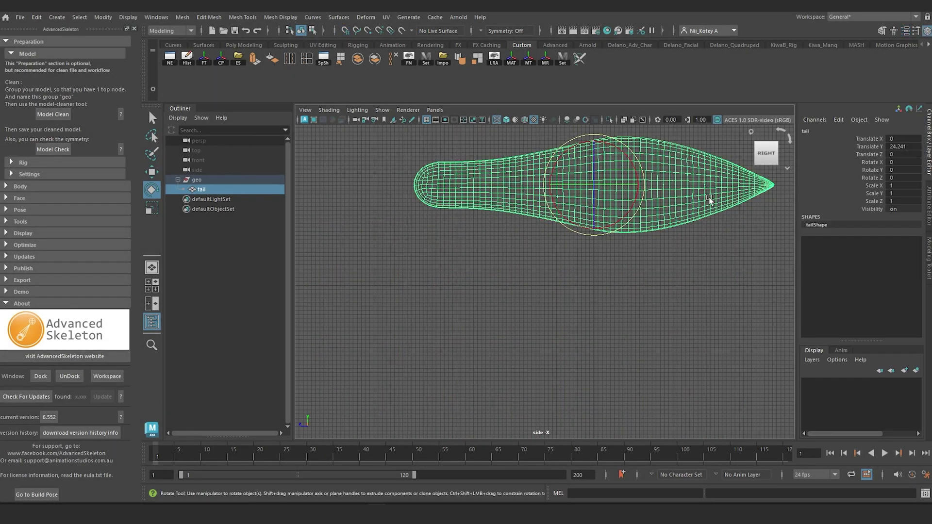
{"action": "left_click_drag", "start_coordinate": [552, 195], "coordinate": [837, 175]}
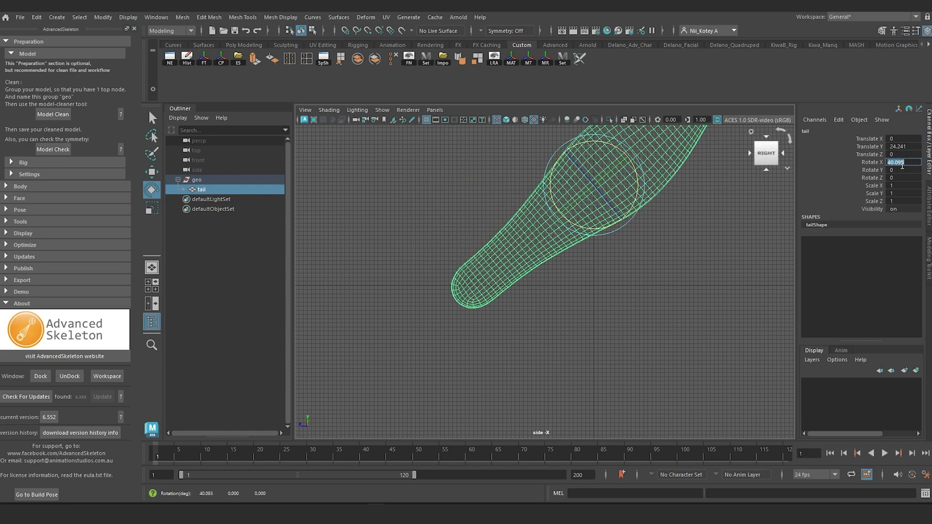
{"action": "type", "text": "90"}
{"action": "key", "text": "Return"}
Raise the tail to about 44 in Translate Y so its base sits at the origin, and freeze its transformations
{"action": "key", "text": "f"}
{"action": "key", "text": "w"}
{"action": "left_click_drag", "start_coordinate": [570, 241], "coordinate": [569, 172]}
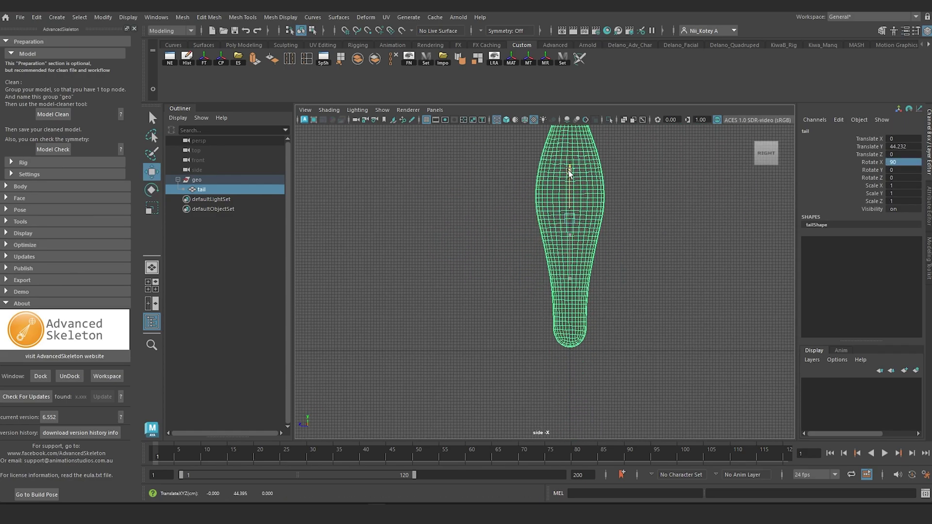
{"action": "left_click", "coordinate": [103, 17]}
{"action": "left_click", "coordinate": [132, 64]}
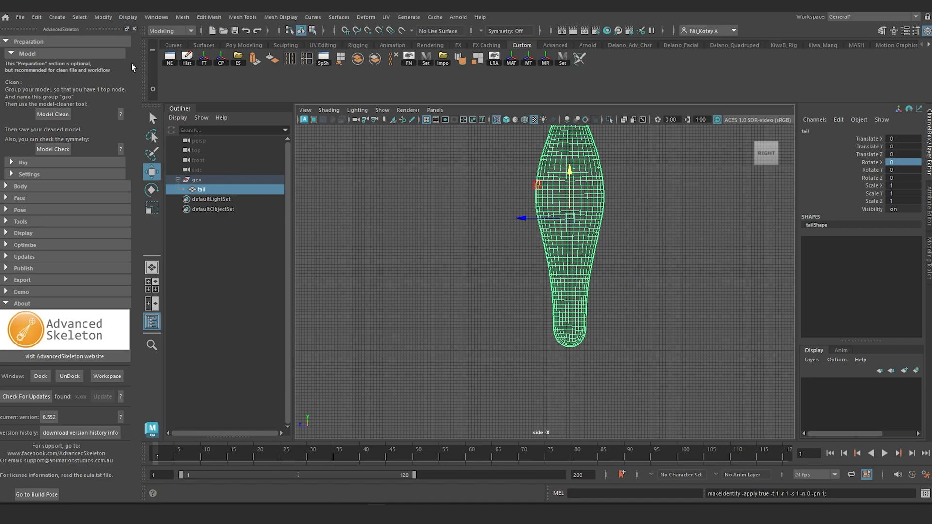
Show the tail shaded in the perspective view and move its pivot to the world origin with Zero Pivot
{"action": "key", "text": "space"}
{"action": "left_click_drag", "start_coordinate": [520, 250], "coordinate": [518, 219]}
{"action": "scroll", "coordinate": [579, 330], "scroll_direction": "up", "scroll_amount": 6}
{"action": "left_click_drag", "start_coordinate": [609, 327], "coordinate": [501, 214], "text": "alt"}
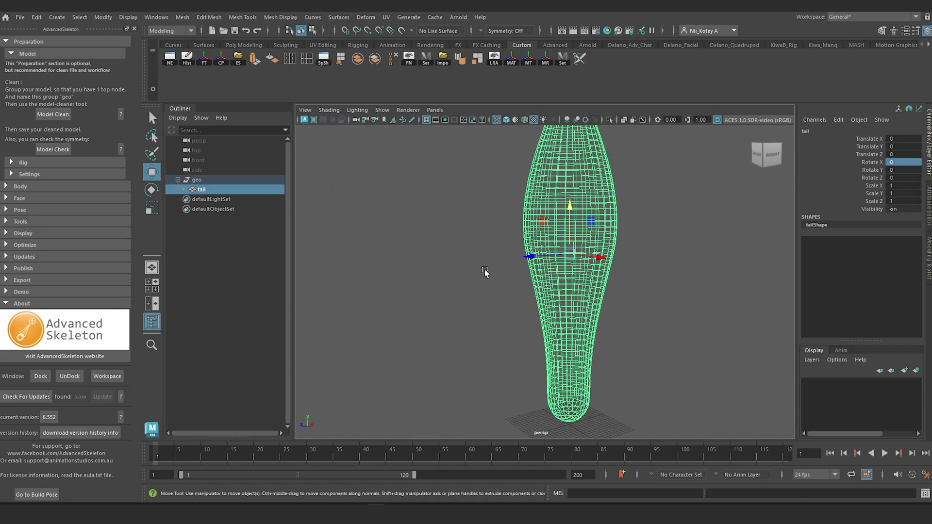
{"action": "key", "text": "5"}
{"action": "left_click", "coordinate": [101, 19]}
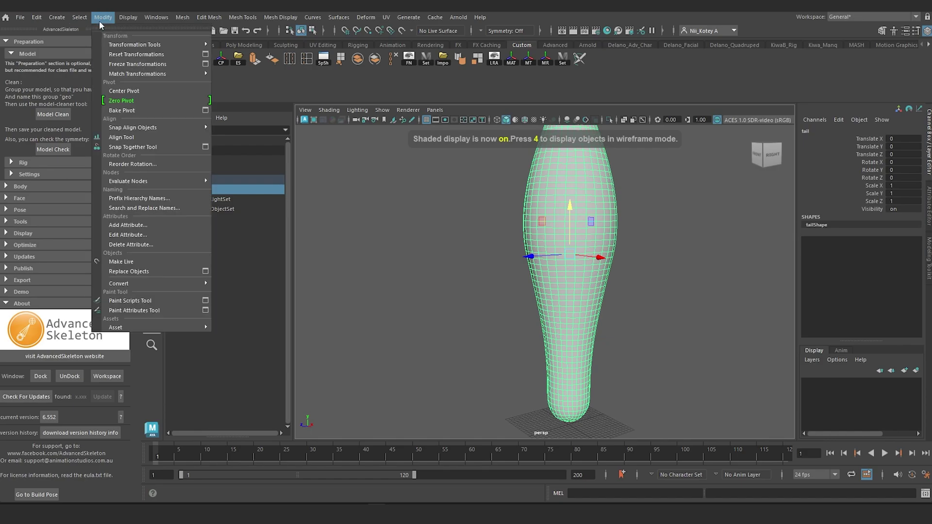
{"action": "left_click", "coordinate": [122, 100]}
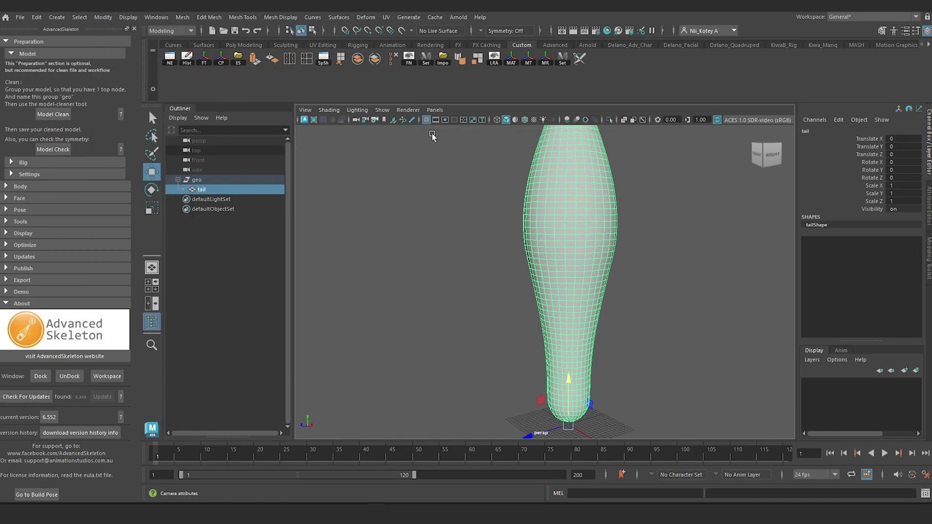
{"action": "middle_click_drag", "start_coordinate": [576, 262], "coordinate": [574, 257], "text": "alt"}
{"action": "middle_click_drag", "start_coordinate": [574, 258], "coordinate": [570, 182], "text": "alt"}
{"action": "left_click_drag", "start_coordinate": [620, 310], "coordinate": [497, 311], "text": "alt"}
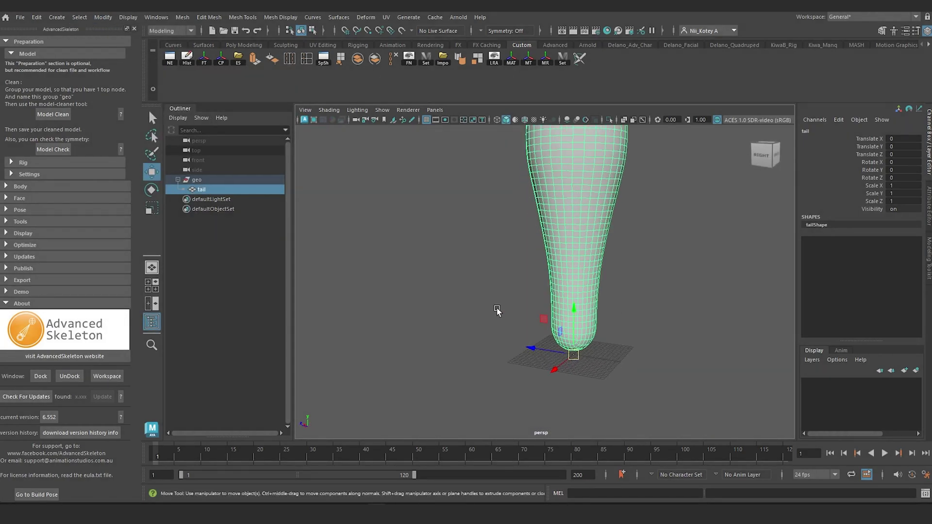
Save the tail scene as a new file in the KiwaBoogie folder, replacing "1_cleanupComplete" in the file name with "tail"
{"action": "left_click", "coordinate": [498, 309]}
{"action": "left_click", "coordinate": [20, 17]}
{"action": "left_click", "coordinate": [54, 73]}
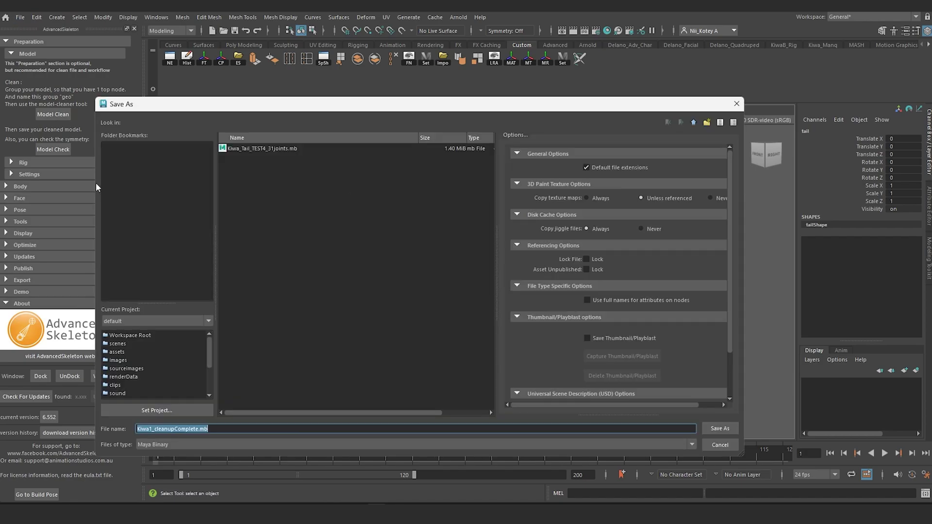
{"action": "left_click", "coordinate": [116, 187]}
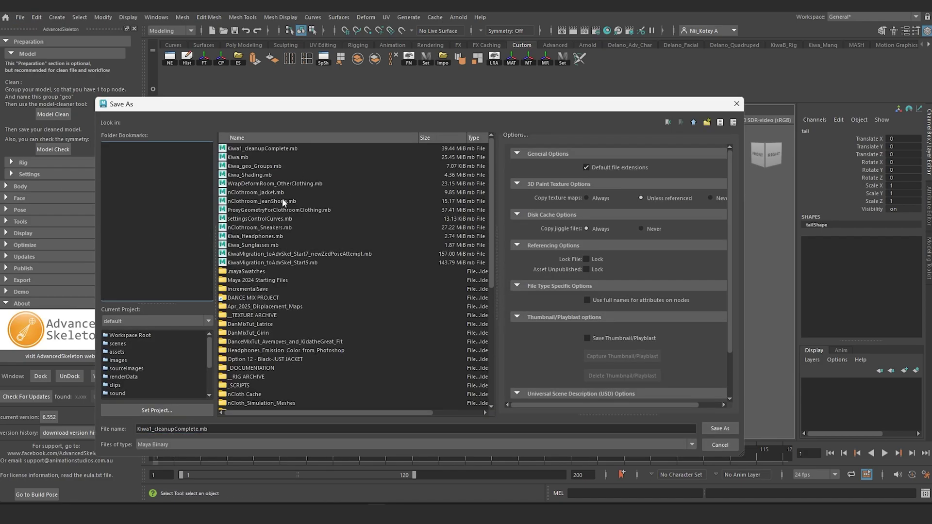
{"action": "left_click_drag", "start_coordinate": [198, 429], "coordinate": [165, 429]}
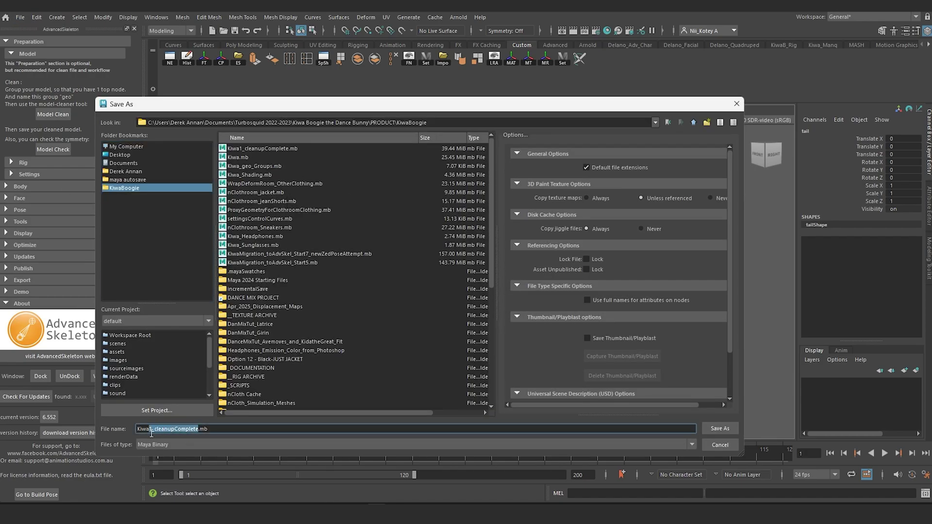
{"action": "type", "text": "tail"}
{"action": "key", "text": "Return"}
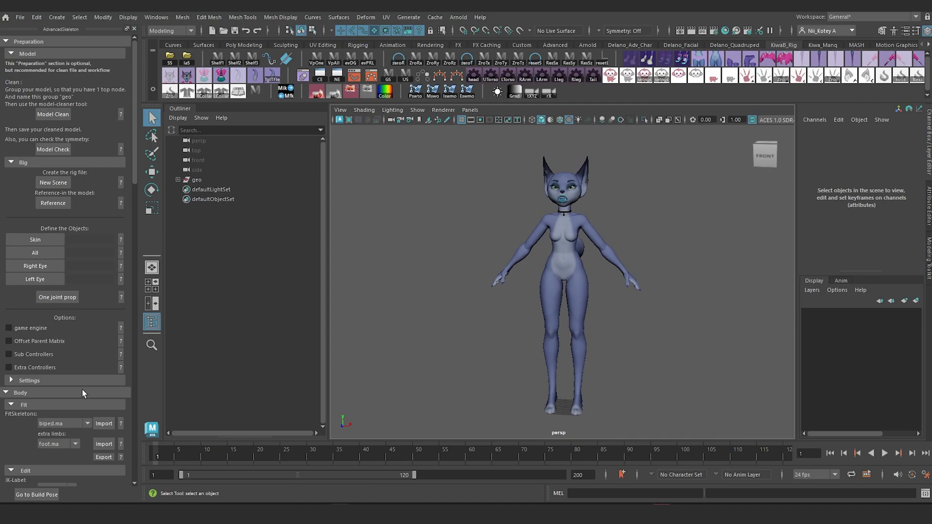
Import the biped.ma FitSkeleton into the Kiwa scene and define the body mesh as the Skin object
{"action": "scroll", "coordinate": [82, 390], "scroll_direction": "down", "scroll_amount": 4}
{"action": "left_click", "coordinate": [107, 307]}
{"action": "right_click_drag", "start_coordinate": [454, 346], "coordinate": [520, 346], "text": "alt"}
{"action": "middle_click_drag", "start_coordinate": [558, 291], "coordinate": [558, 194], "text": "alt"}
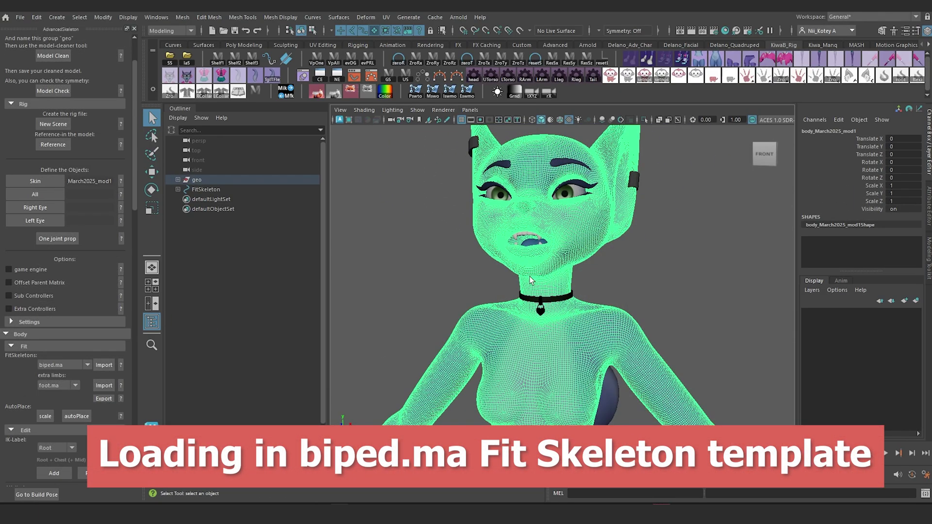
Delete the tail mesh from the character and define the remaining character meshes as the All objects
{"action": "scroll", "coordinate": [513, 265], "scroll_direction": "down", "scroll_amount": 4}
{"action": "left_click_drag", "start_coordinate": [605, 323], "coordinate": [570, 306], "text": "alt"}
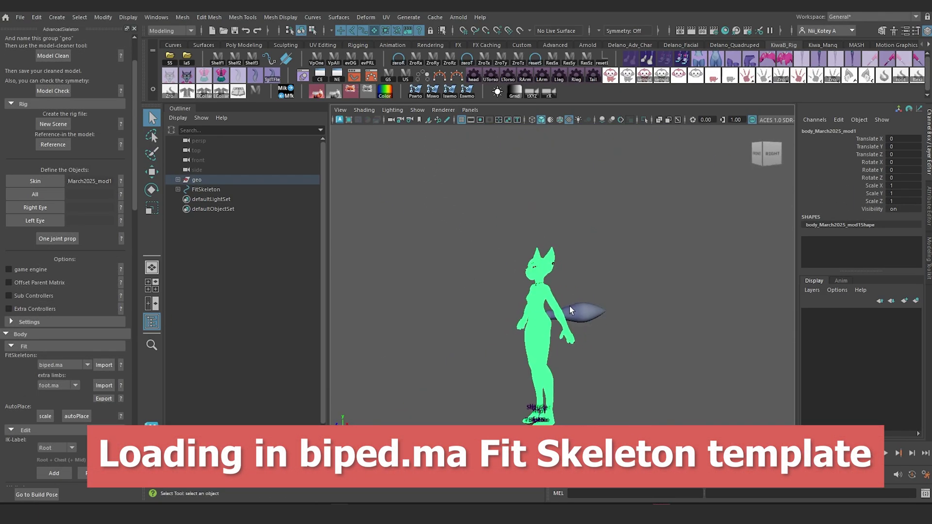
{"action": "left_click", "coordinate": [591, 315]}
{"action": "key", "text": "Delete"}
{"action": "left_click_drag", "start_coordinate": [462, 201], "coordinate": [603, 430]}
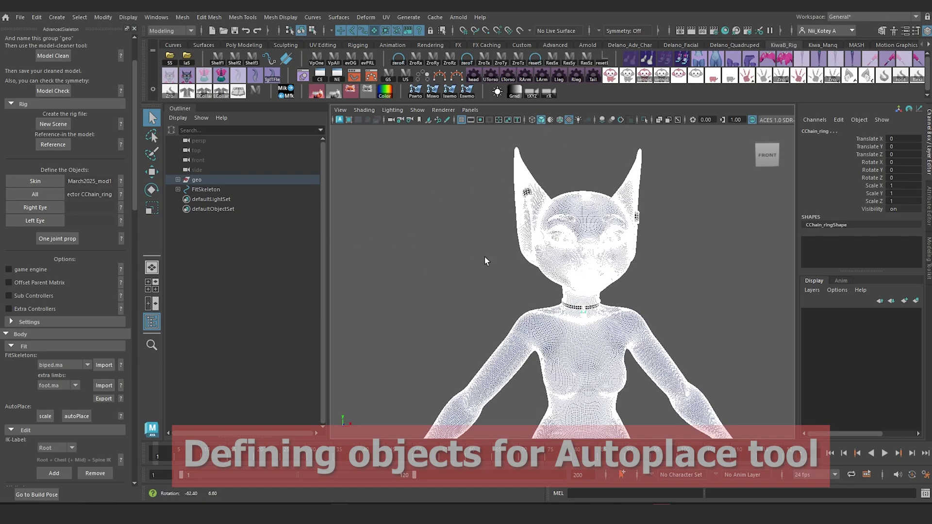
Select the character's right eye meshes, including pupil_right, and define them as the Right Eye object
{"action": "scroll", "coordinate": [486, 218], "scroll_direction": "up", "scroll_amount": 5}
{"action": "scroll", "coordinate": [485, 219], "scroll_direction": "down", "scroll_amount": 3}
{"action": "left_click", "coordinate": [558, 202]}
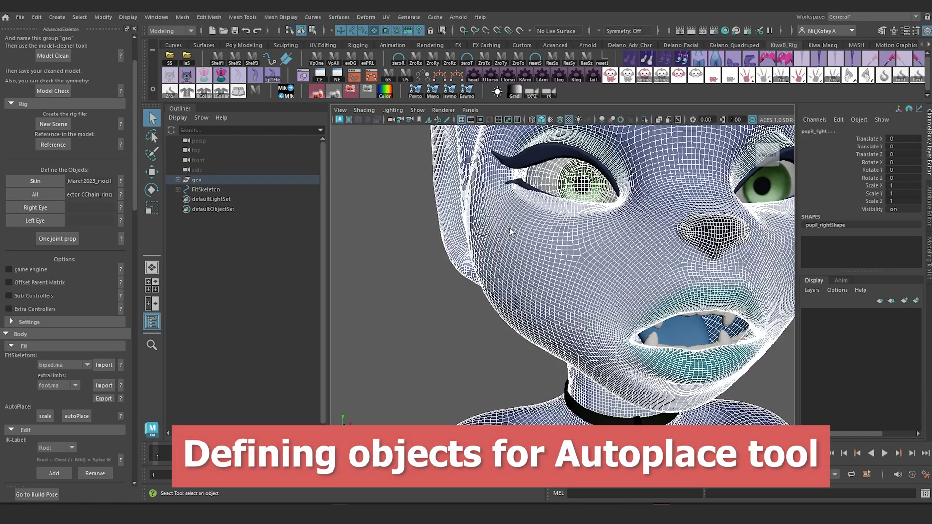
{"action": "left_click", "coordinate": [39, 212]}
Select the character's left eye meshes, including iris_sclera_left, define them as the Left Eye object and clear the selection
{"action": "middle_click_drag", "start_coordinate": [607, 275], "coordinate": [388, 326], "text": "alt"}
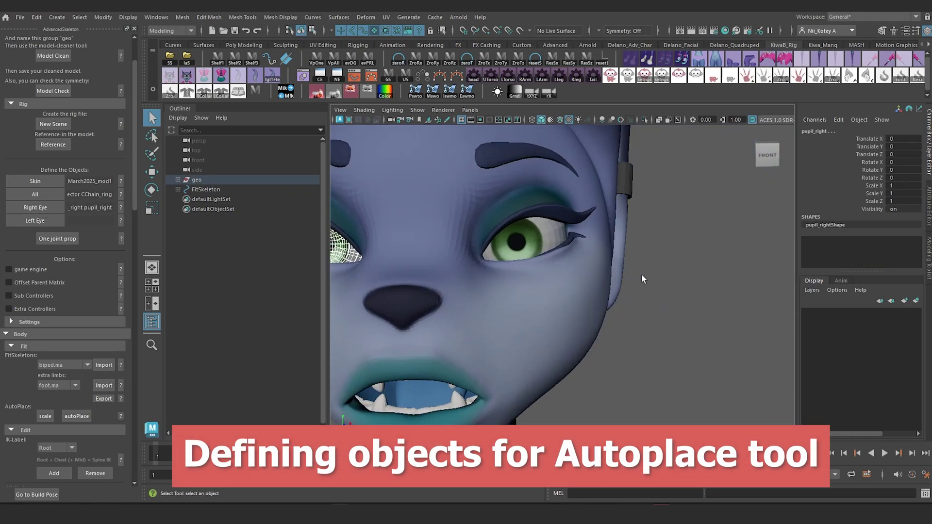
{"action": "left_click", "coordinate": [642, 275]}
{"action": "left_click_drag", "start_coordinate": [544, 234], "coordinate": [515, 248]}
{"action": "left_click_drag", "start_coordinate": [665, 309], "coordinate": [597, 316], "text": "ctrl"}
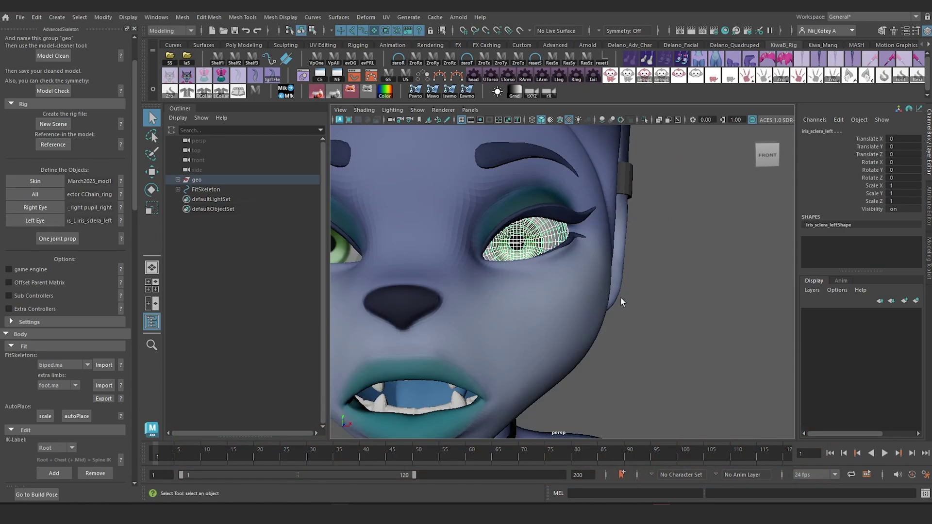
{"action": "key", "text": "a"}
{"action": "left_click", "coordinate": [505, 183]}
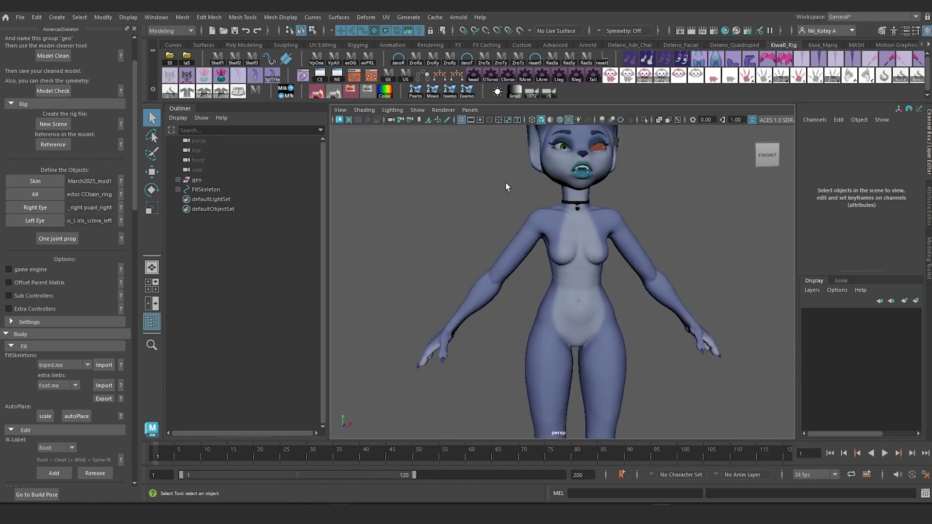
{"action": "left_click", "coordinate": [596, 147]}
{"action": "left_click", "coordinate": [464, 219]}
{"action": "left_click_drag", "start_coordinate": [444, 233], "coordinate": [424, 234], "text": "alt"}
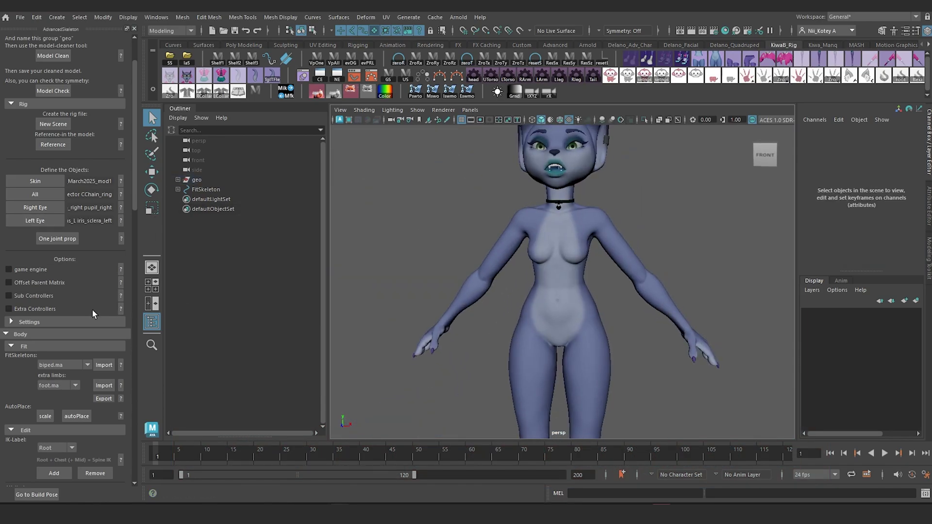
Run AutoPlace to fit the biped skeleton to the character using the defined objects
{"action": "scroll", "coordinate": [92, 309], "scroll_direction": "down", "scroll_amount": 1}
{"action": "middle_click_drag", "start_coordinate": [526, 381], "coordinate": [522, 331], "text": "alt"}
{"action": "scroll", "coordinate": [522, 331], "scroll_direction": "down", "scroll_amount": 5}
{"action": "left_click_drag", "start_coordinate": [500, 329], "coordinate": [467, 328], "text": "alt"}
{"action": "middle_click_drag", "start_coordinate": [468, 328], "coordinate": [485, 299], "text": "alt"}
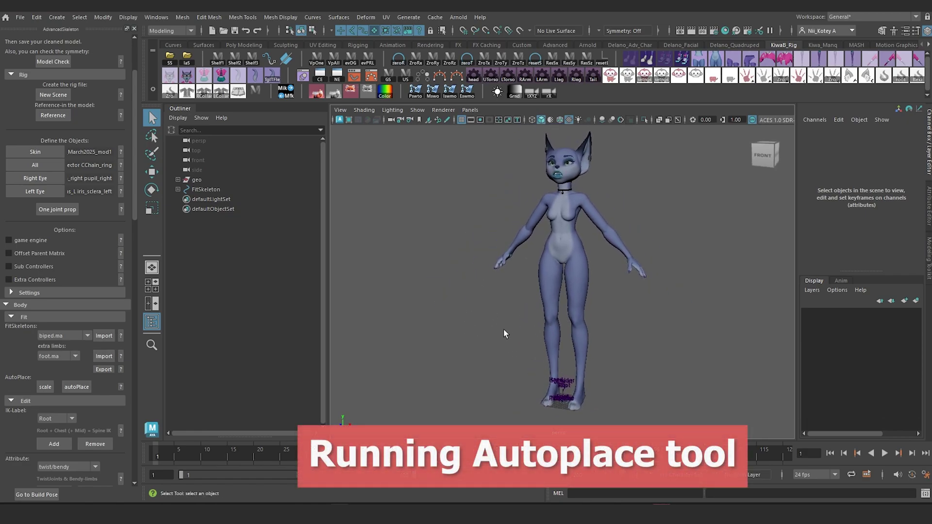
{"action": "left_click_drag", "start_coordinate": [502, 332], "coordinate": [506, 337], "text": "alt"}
{"action": "middle_click_drag", "start_coordinate": [505, 337], "coordinate": [505, 342], "text": "alt"}
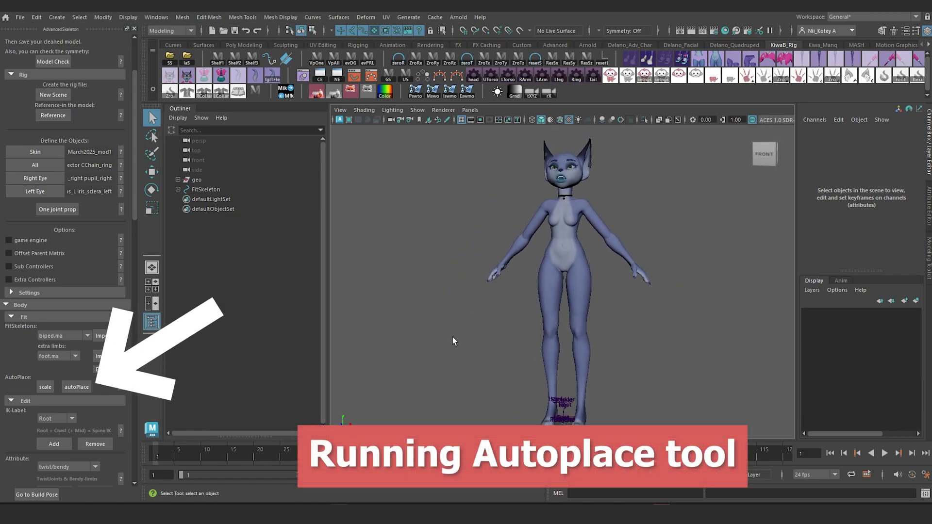
{"action": "left_click", "coordinate": [77, 388]}
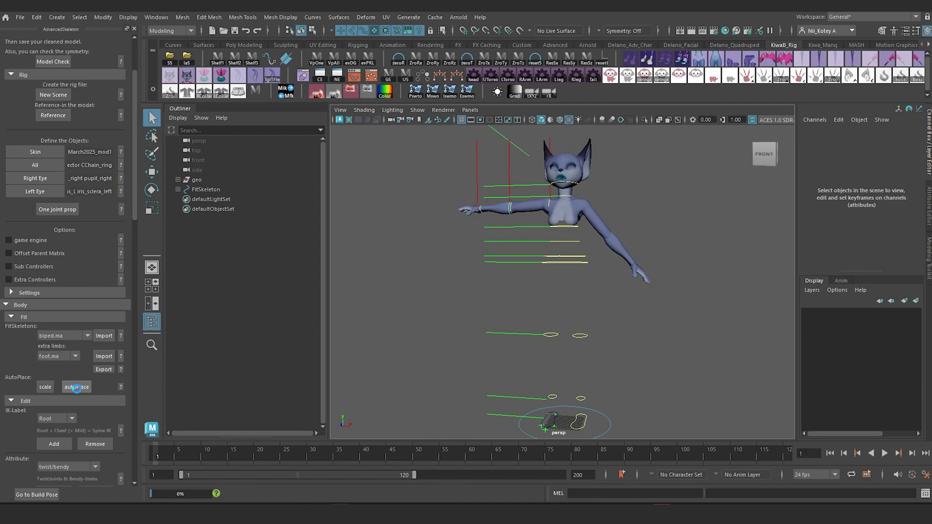
{"action": "left_click", "coordinate": [364, 110]}
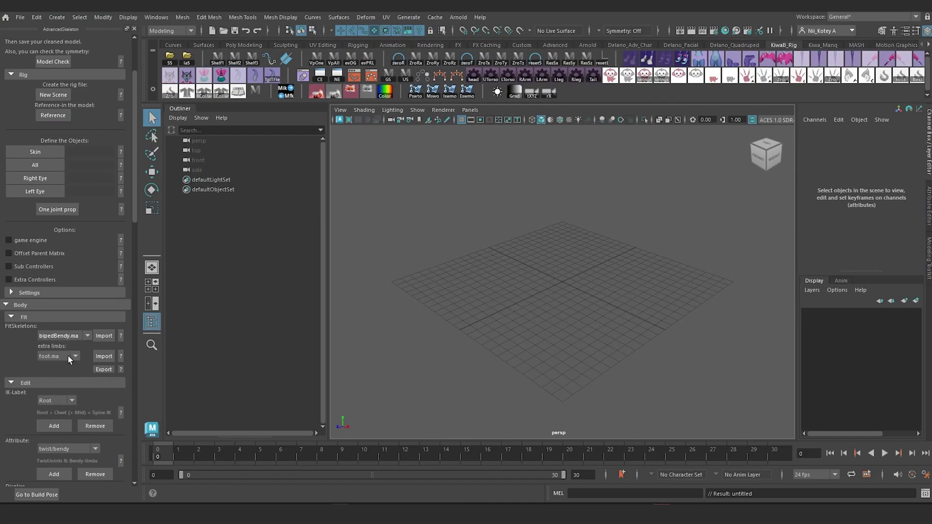
Import the bipedBendy.ma FitSkeleton into the empty scene, scale it up and set its joint display size to 0.20
{"action": "left_click", "coordinate": [104, 336]}
{"action": "left_click", "coordinate": [581, 351]}
{"action": "key", "text": "r"}
{"action": "scroll", "coordinate": [607, 344], "scroll_direction": "down", "scroll_amount": 5}
{"action": "left_click_drag", "start_coordinate": [565, 307], "coordinate": [666, 307]}
{"action": "scroll", "coordinate": [102, 313], "scroll_direction": "down", "scroll_amount": 4}
{"action": "left_click_drag", "start_coordinate": [69, 321], "coordinate": [68, 321]}
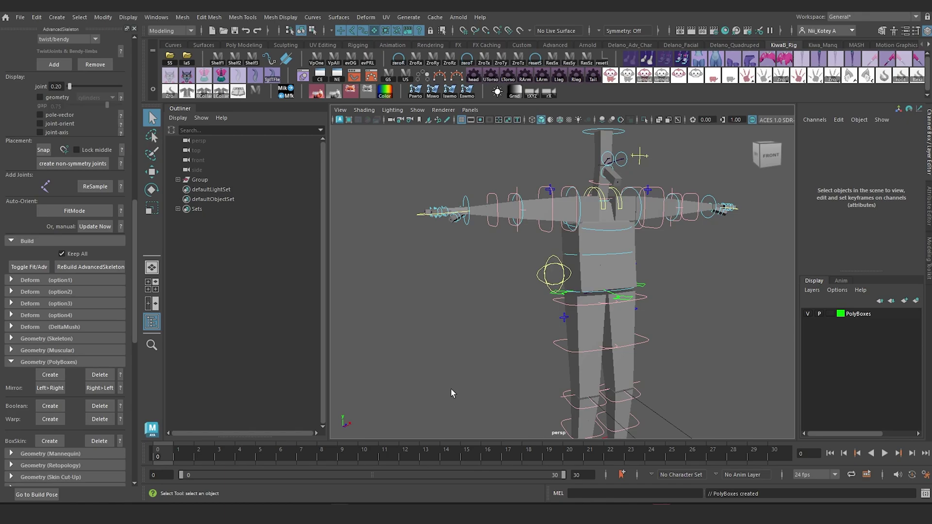
Show the PolyBoxes demo rig in full-screen view with Wireframe on Shaded turned on
{"action": "key", "text": "ctrl+space"}
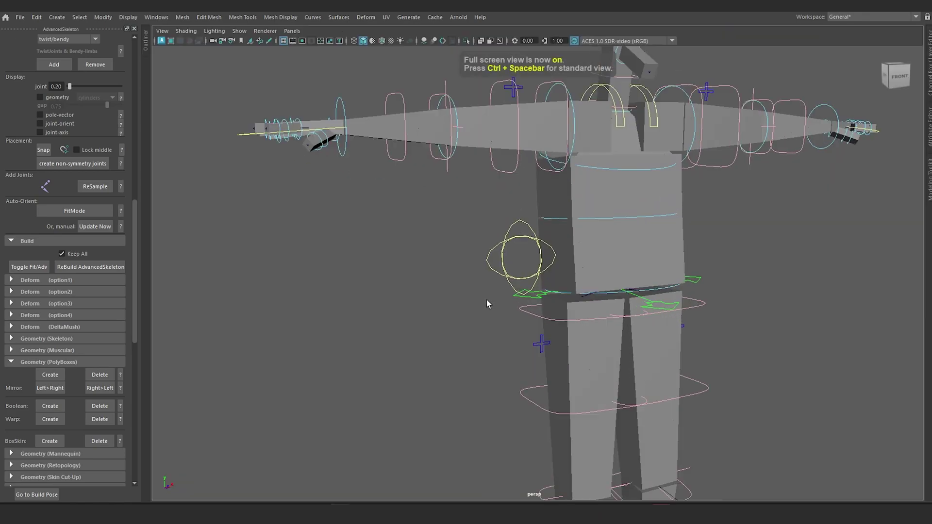
{"action": "left_click", "coordinate": [186, 31]}
{"action": "left_click", "coordinate": [218, 119]}
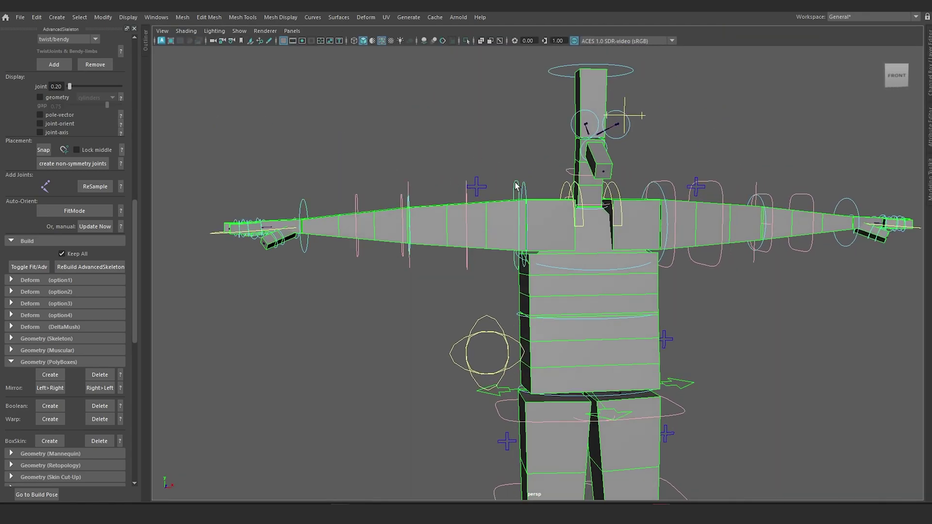
Try out the demo rig's bendy arm by moving and rotating its controls, undoing the first move
{"action": "key", "text": "w"}
{"action": "mouse_move", "coordinate": [520, 225]}
{"action": "left_mouse_down"}
{"action": "mouse_move", "coordinate": [513, 186]}
{"action": "mouse_move", "coordinate": [527, 211]}
{"action": "left_mouse_up"}
{"action": "key", "text": "ctrl+z"}
{"action": "left_click_drag", "start_coordinate": [544, 266], "coordinate": [428, 304]}
{"action": "left_click_drag", "start_coordinate": [374, 246], "coordinate": [373, 277]}
{"action": "left_click_drag", "start_coordinate": [343, 275], "coordinate": [393, 287], "text": "alt"}
{"action": "key", "text": "e"}
{"action": "left_click_drag", "start_coordinate": [389, 296], "coordinate": [379, 316]}
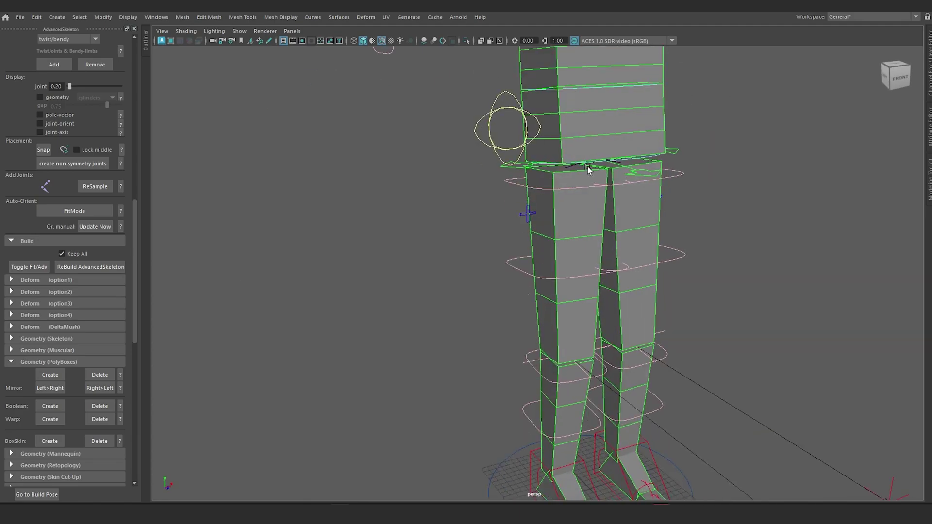
{"action": "left_click_drag", "start_coordinate": [588, 170], "coordinate": [604, 270], "text": "alt"}
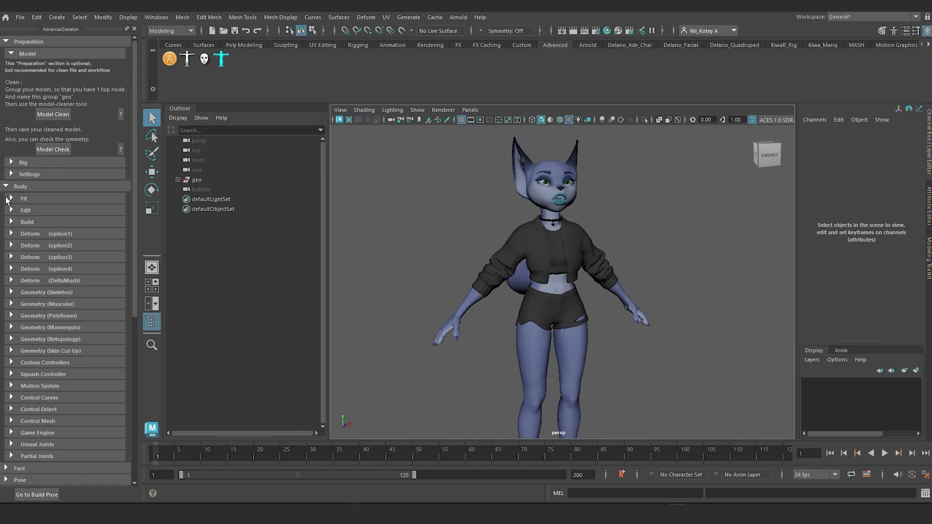
Choose bipedBendy.ma as the FitSkeleton and import it into the clothed Kiwa scene
{"action": "left_click", "coordinate": [11, 199]}
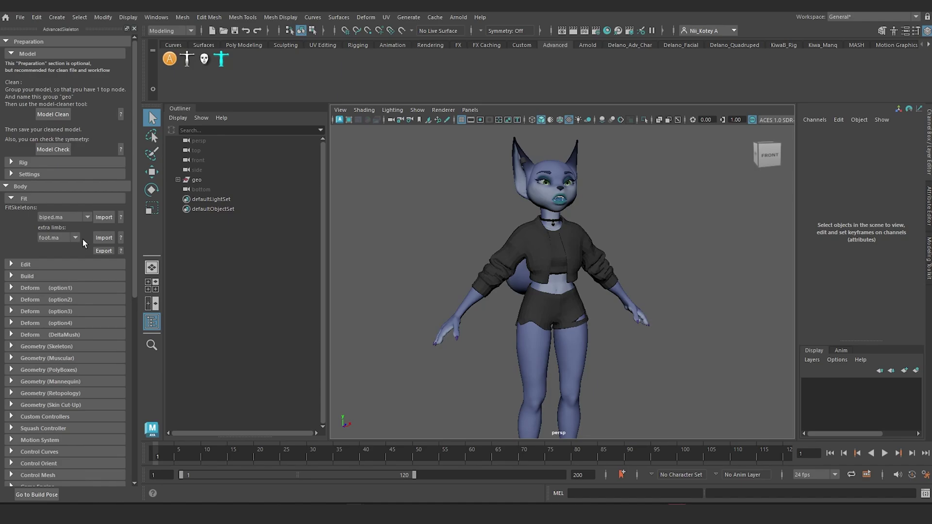
{"action": "left_click", "coordinate": [86, 219]}
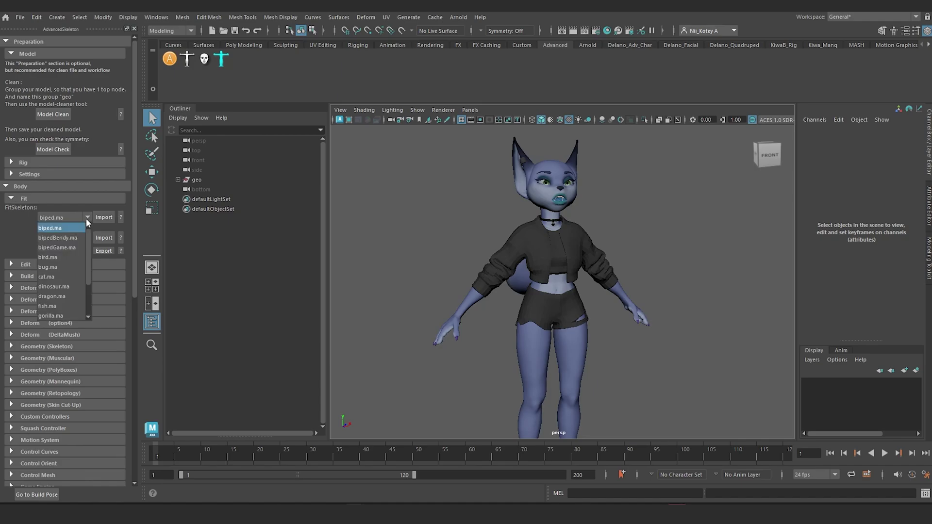
{"action": "left_click", "coordinate": [62, 239]}
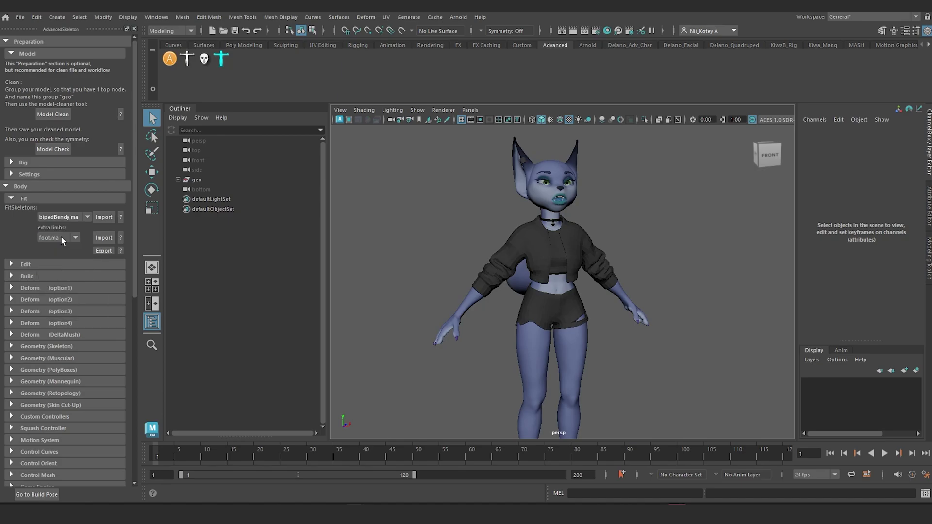
{"action": "left_click", "coordinate": [105, 219]}
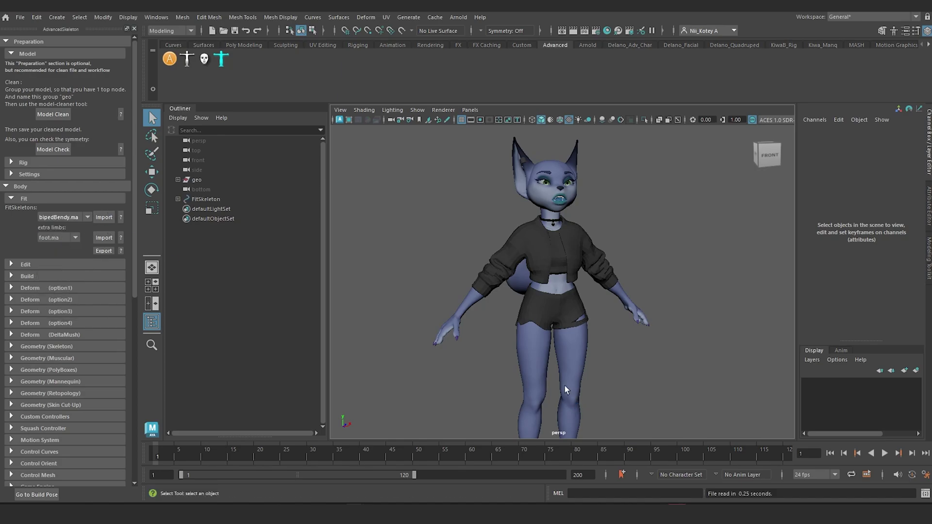
Select the FitSkeleton by its ground circle between the boots and expand its hierarchy to the Root joint
{"action": "scroll", "coordinate": [570, 371], "scroll_direction": "down", "scroll_amount": 4}
{"action": "middle_click_drag", "start_coordinate": [570, 371], "coordinate": [592, 287], "text": "alt"}
{"action": "scroll", "coordinate": [598, 387], "scroll_direction": "up", "scroll_amount": 7}
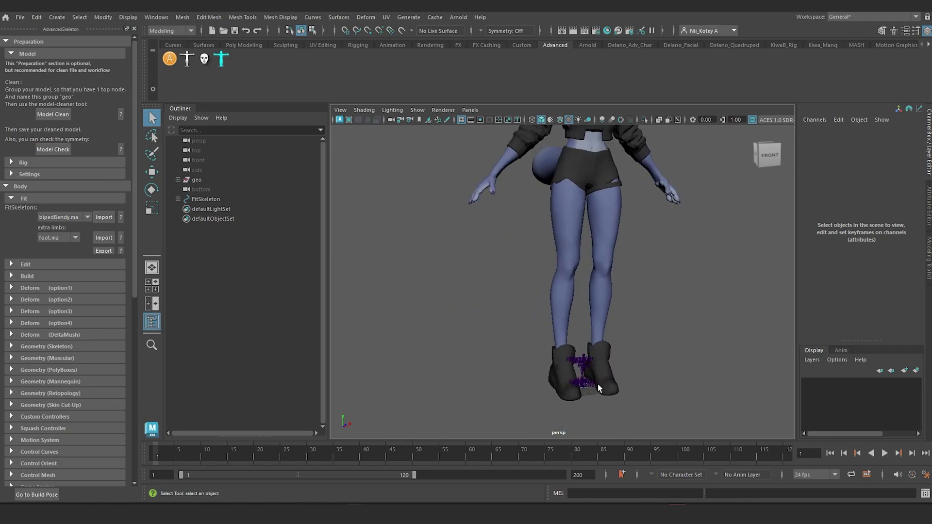
{"action": "scroll", "coordinate": [582, 428], "scroll_direction": "up", "scroll_amount": 5}
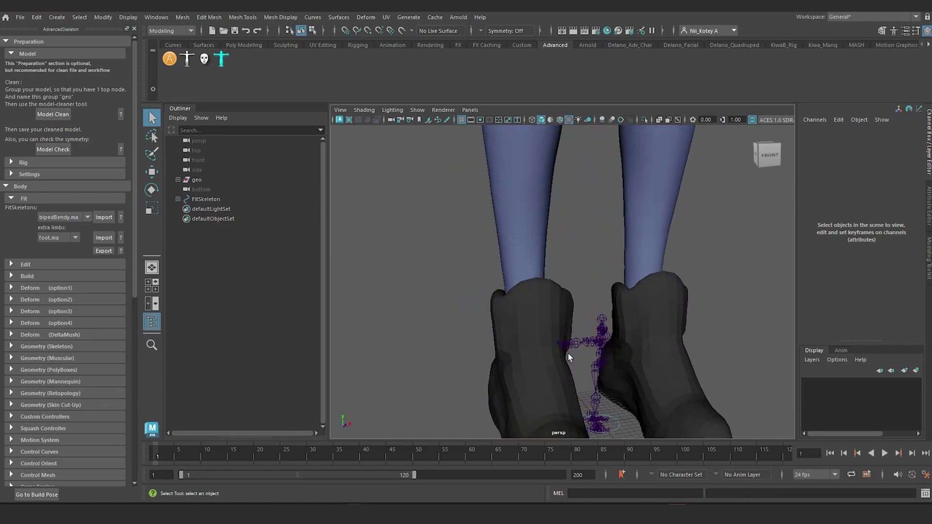
{"action": "scroll", "coordinate": [604, 362], "scroll_direction": "up", "scroll_amount": 5}
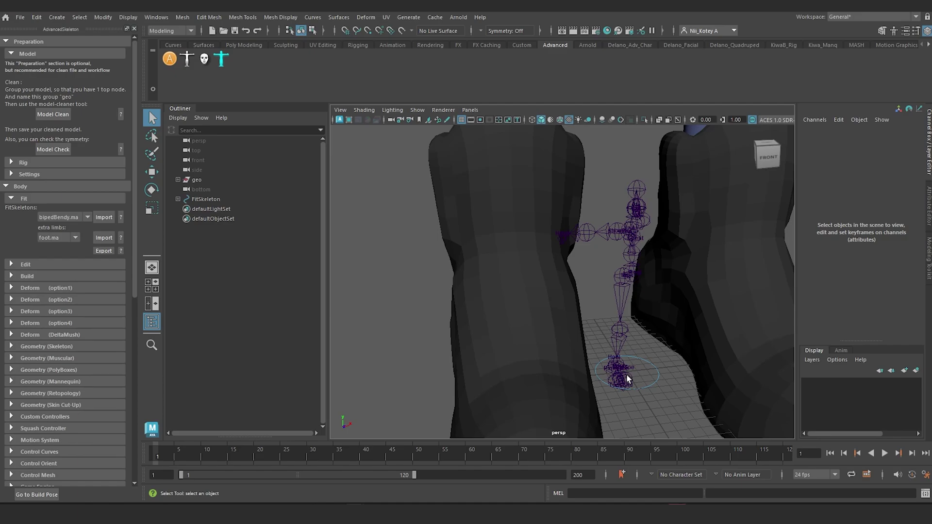
{"action": "left_click", "coordinate": [657, 369]}
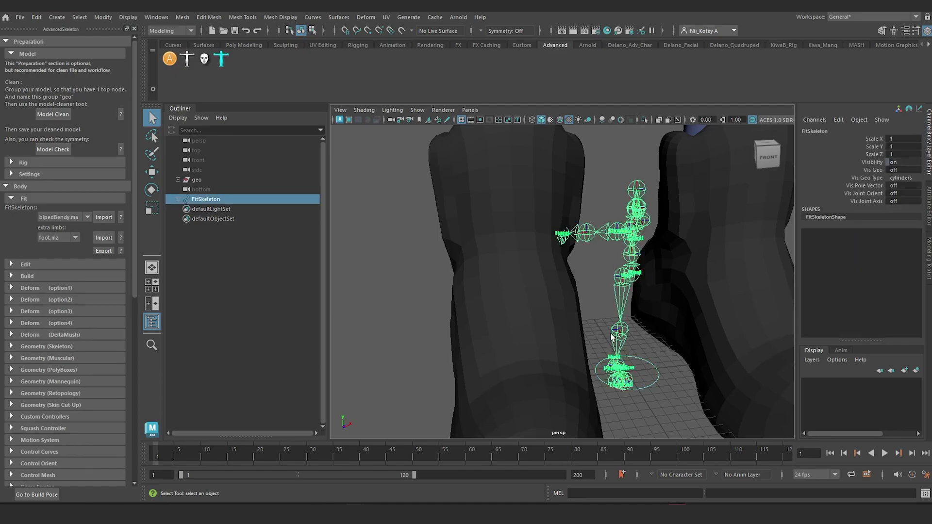
{"action": "left_click", "coordinate": [662, 395]}
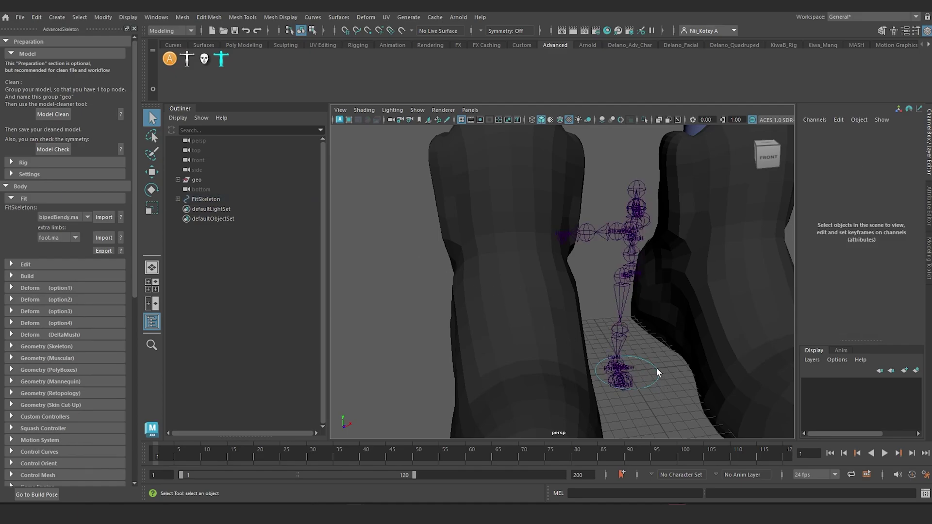
{"action": "left_click", "coordinate": [658, 373]}
{"action": "left_click", "coordinate": [178, 199]}
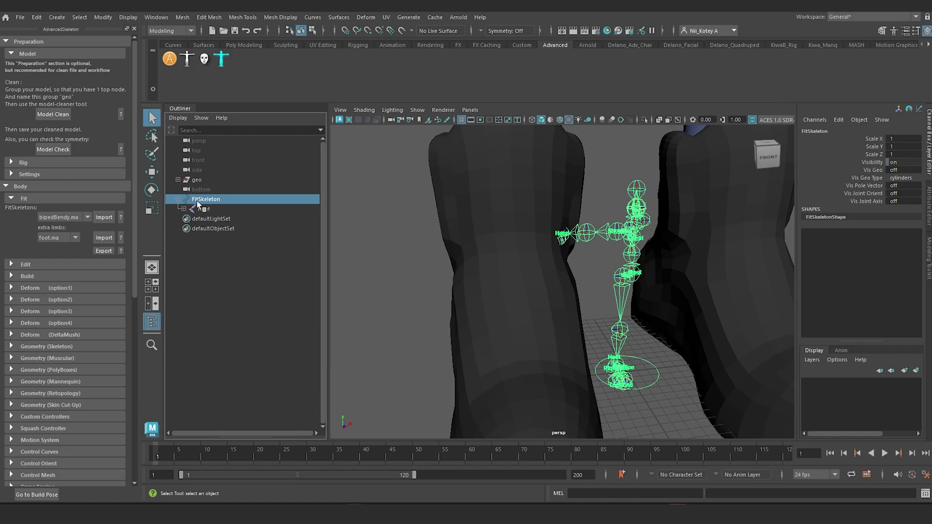
Examine the size and position of the selected FitSkeleton relative to the character's boots and legs
{"action": "scroll", "coordinate": [632, 351], "scroll_direction": "down", "scroll_amount": 3}
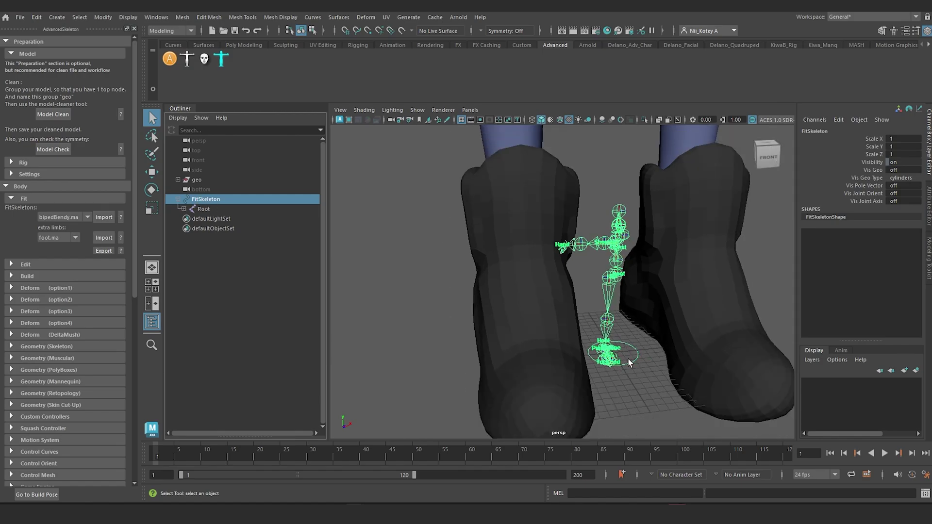
{"action": "scroll", "coordinate": [631, 365], "scroll_direction": "up", "scroll_amount": 2}
{"action": "scroll", "coordinate": [630, 353], "scroll_direction": "down", "scroll_amount": 4}
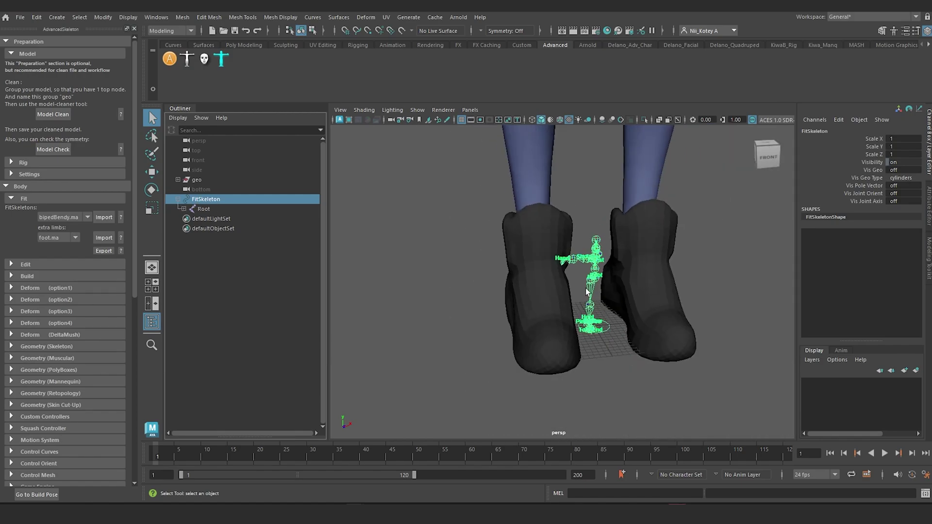
{"action": "middle_click_drag", "start_coordinate": [558, 324], "coordinate": [553, 355], "text": "alt"}
{"action": "left_click_drag", "start_coordinate": [554, 355], "coordinate": [582, 364], "text": "alt"}
{"action": "middle_click_drag", "start_coordinate": [491, 314], "coordinate": [511, 336], "text": "alt"}
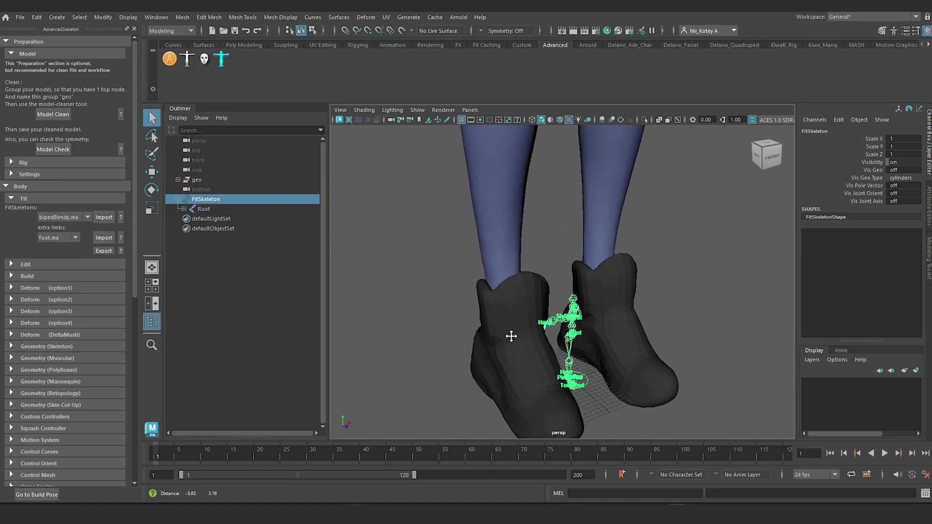
{"action": "left_click", "coordinate": [612, 410]}
{"action": "left_click", "coordinate": [585, 378]}
{"action": "scroll", "coordinate": [585, 380], "scroll_direction": "down", "scroll_amount": 2}
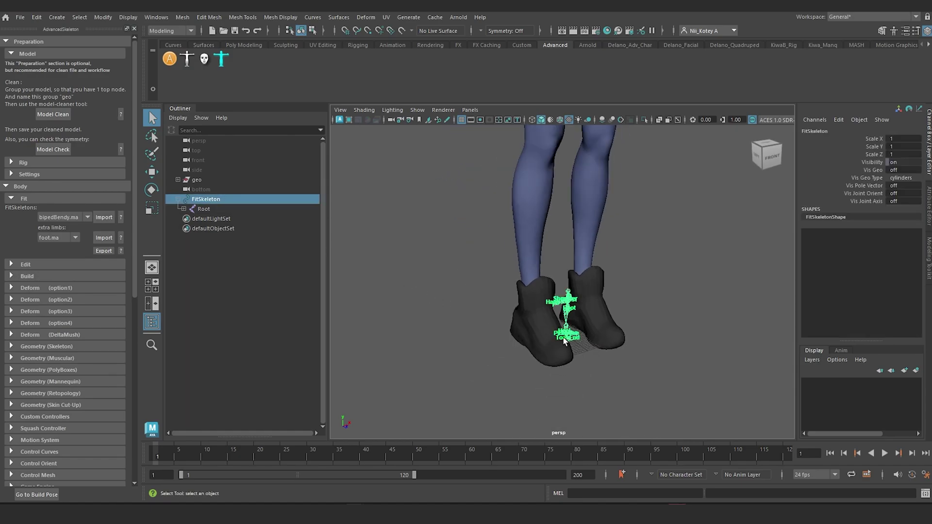
{"action": "scroll", "coordinate": [573, 368], "scroll_direction": "up", "scroll_amount": 1}
{"action": "scroll", "coordinate": [573, 368], "scroll_direction": "down", "scroll_amount": 1}
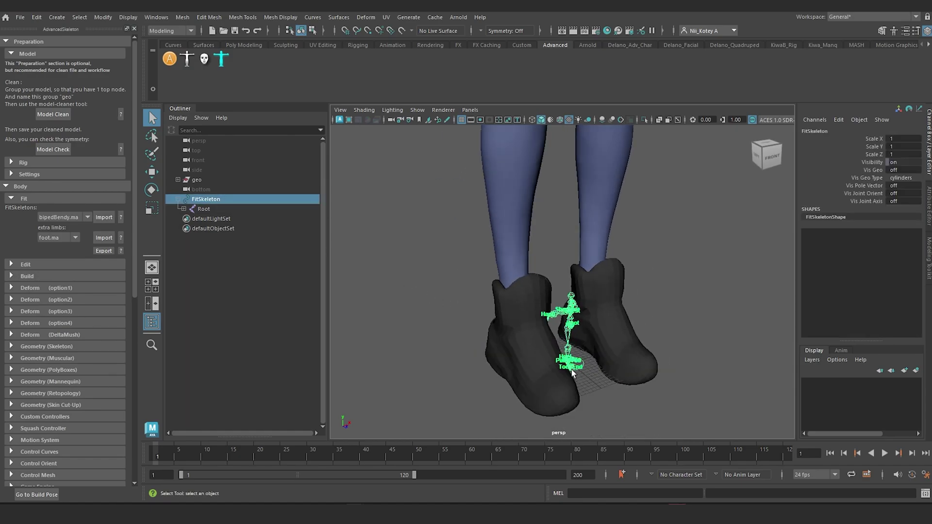
Scale the FitSkeleton uniformly to about 11.368 so it approaches the character's proportions
{"action": "scroll", "coordinate": [569, 349], "scroll_direction": "down", "scroll_amount": 2}
{"action": "scroll", "coordinate": [564, 343], "scroll_direction": "up", "scroll_amount": 1}
{"action": "key", "text": "r"}
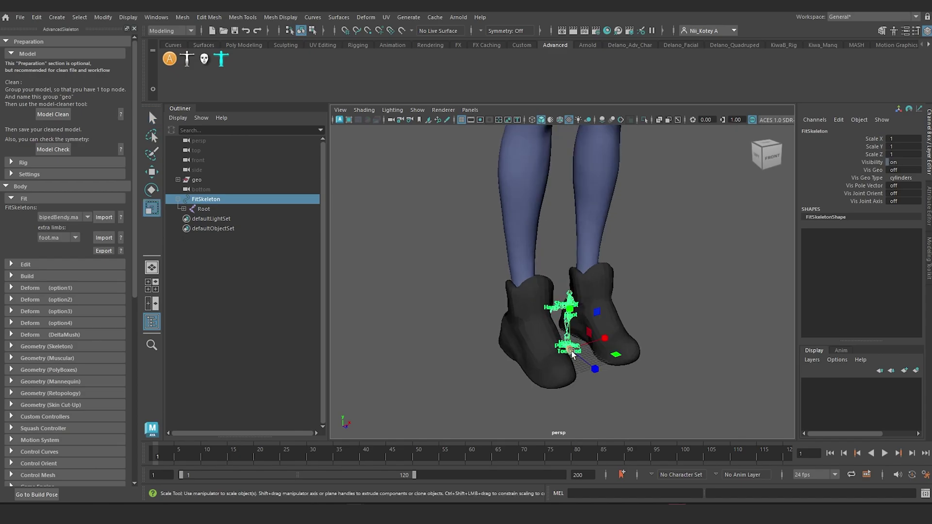
{"action": "left_click_drag", "start_coordinate": [570, 350], "coordinate": [840, 418]}
{"action": "scroll", "coordinate": [648, 351], "scroll_direction": "down", "scroll_amount": 3}
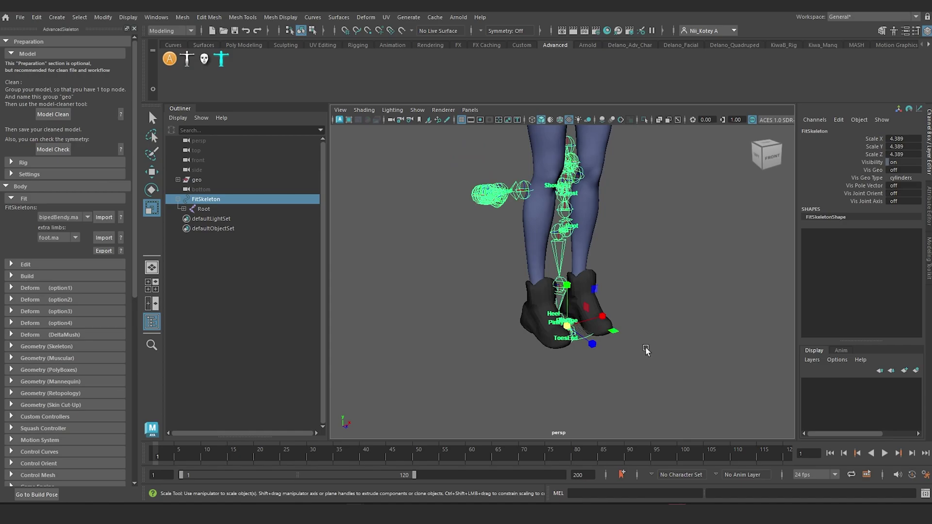
{"action": "middle_click_drag", "start_coordinate": [590, 318], "coordinate": [588, 351], "text": "alt"}
{"action": "left_click_drag", "start_coordinate": [570, 350], "coordinate": [606, 371]}
Frame the scaled FitSkeleton and turn on X-Ray Joints shading for the perspective view
{"action": "key", "text": "f"}
{"action": "left_click", "coordinate": [365, 110]}
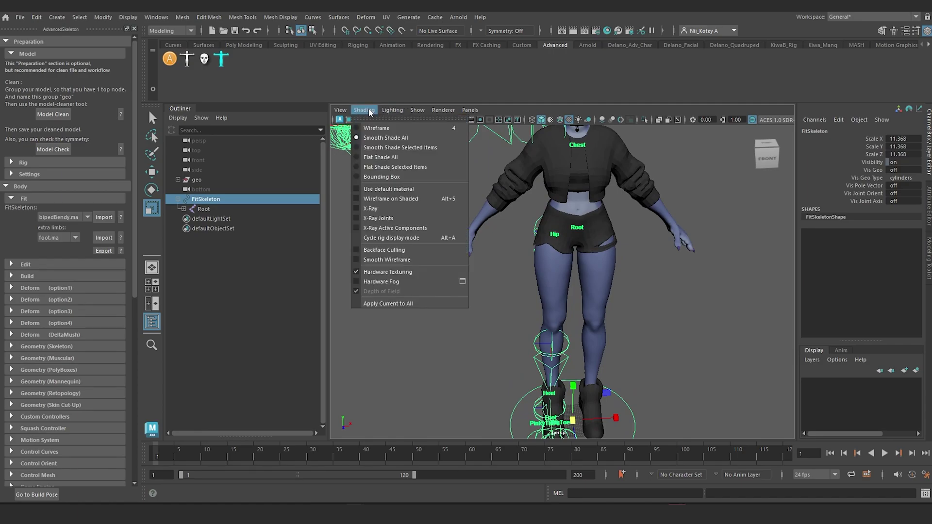
{"action": "left_click", "coordinate": [360, 218]}
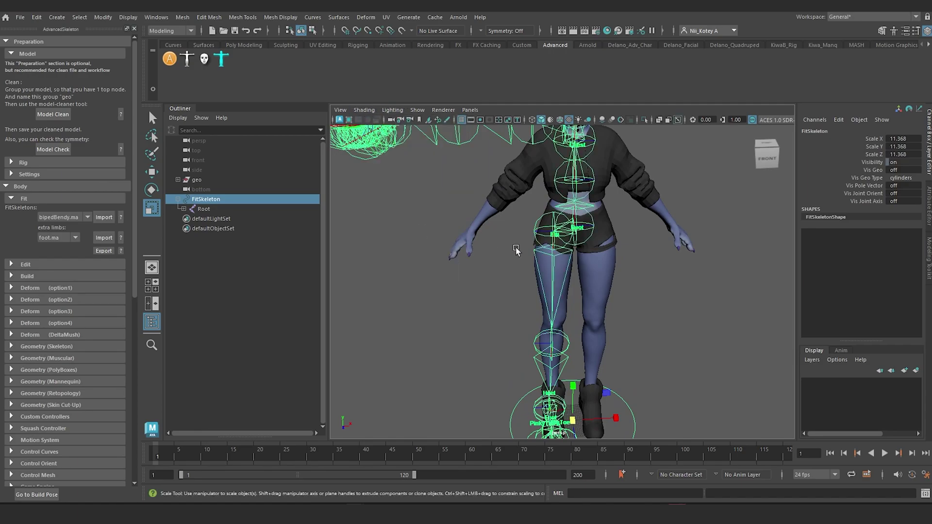
Reduce the FitSkeleton's joint display size to 0.30 in the AdvancedSkeleton Edit options
{"action": "scroll", "coordinate": [516, 252], "scroll_direction": "up", "scroll_amount": 4}
{"action": "left_click_drag", "start_coordinate": [552, 261], "coordinate": [564, 259], "text": "alt"}
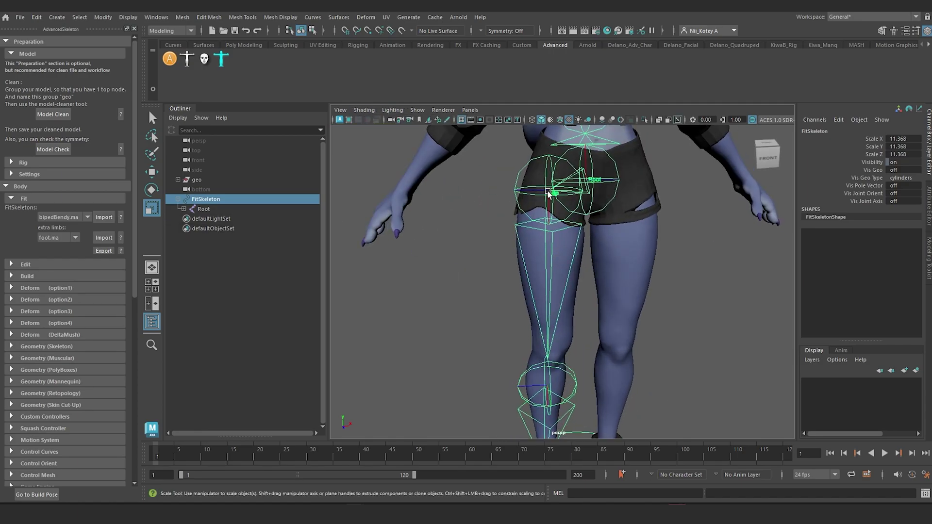
{"action": "left_click", "coordinate": [10, 265]}
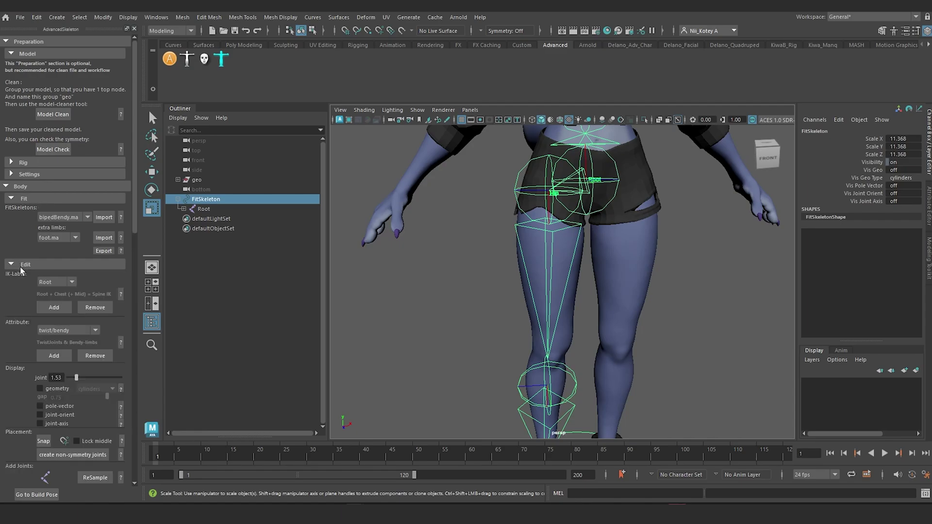
{"action": "scroll", "coordinate": [27, 281], "scroll_direction": "down", "scroll_amount": 3}
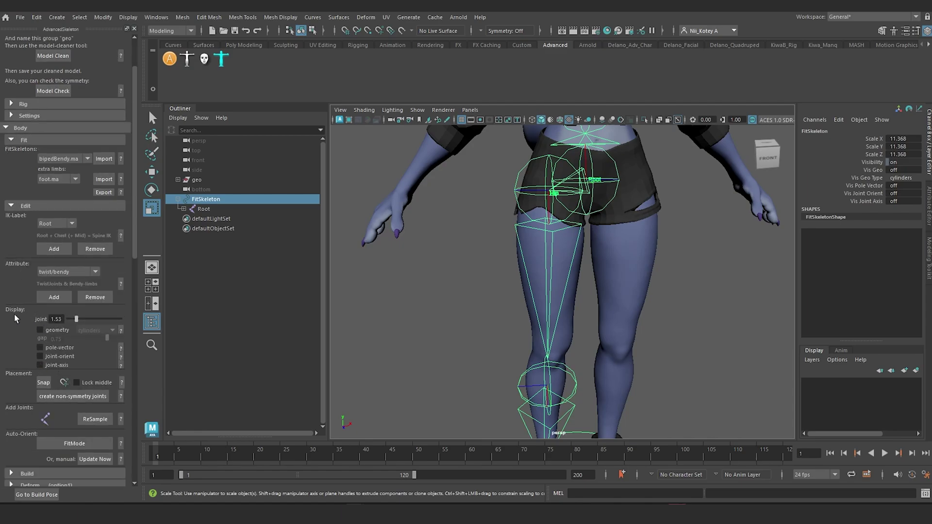
{"action": "left_click_drag", "start_coordinate": [76, 323], "coordinate": [71, 322]}
Look up Maya's own Joint Size setting among the animation display options
{"action": "left_click", "coordinate": [128, 18]}
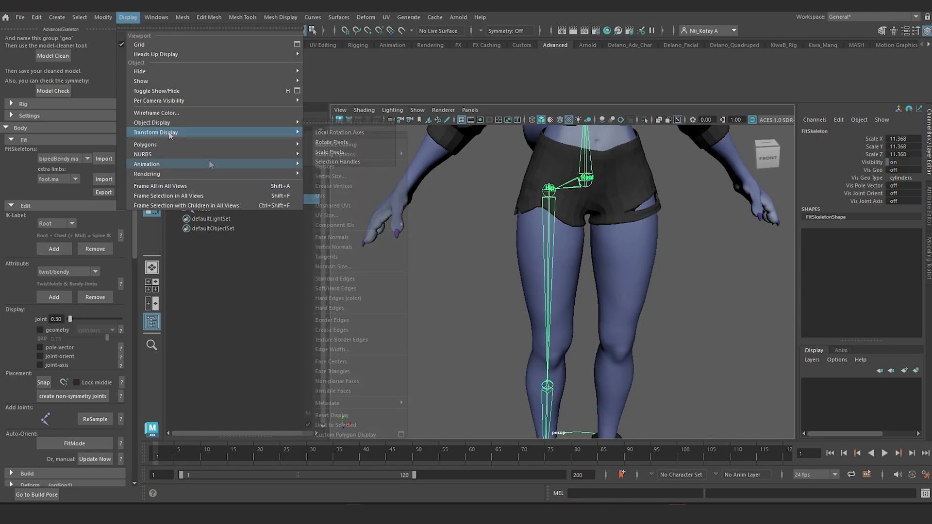
{"action": "mouse_move", "coordinate": [210, 162]}
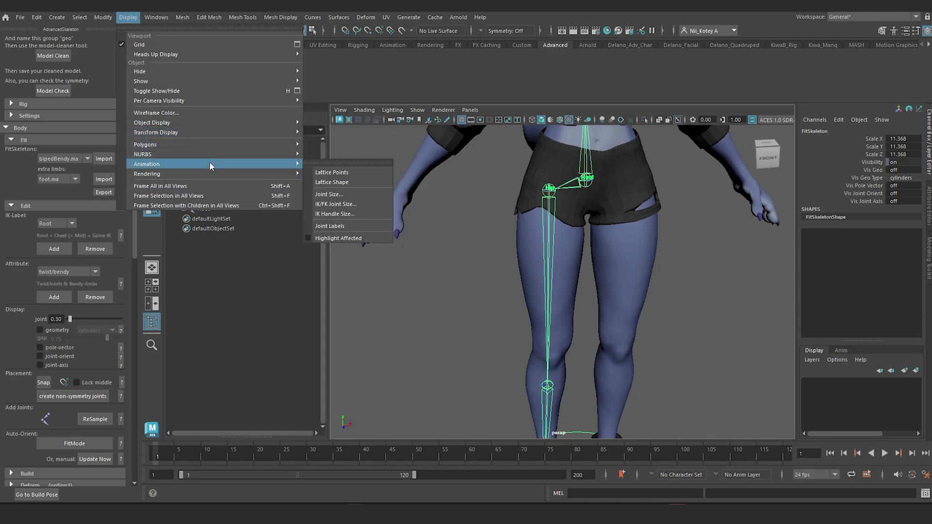
{"action": "left_click", "coordinate": [21, 331]}
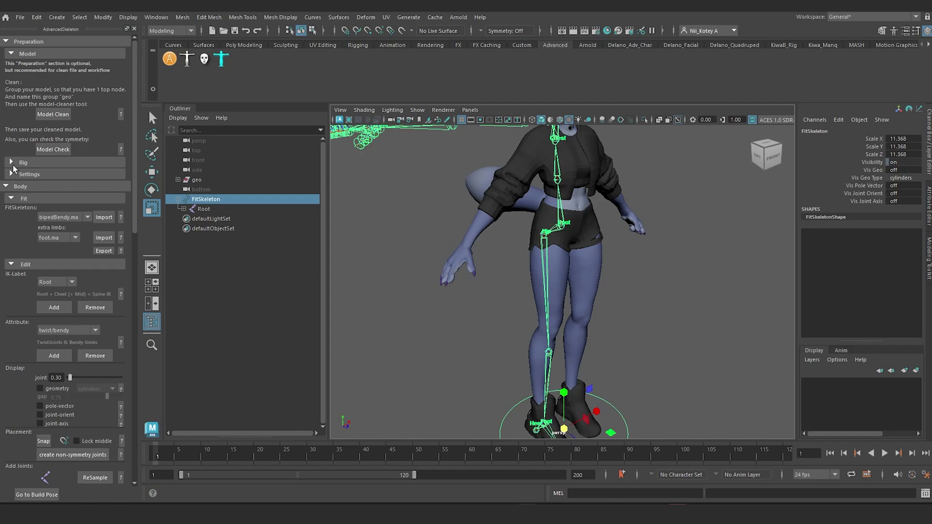
Show the AdvancedSkeleton Rig options and turn on Offset Parent Matrix
{"action": "left_click", "coordinate": [11, 163]}
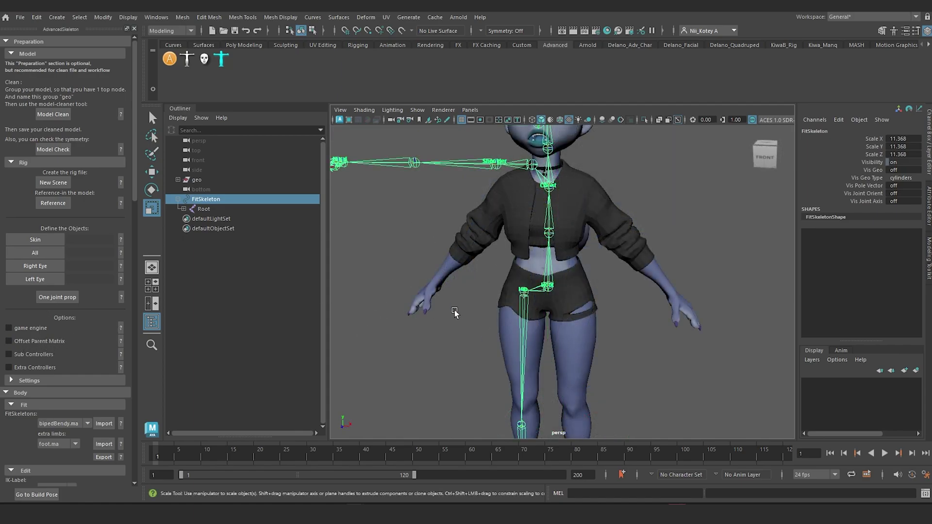
{"action": "left_click_drag", "start_coordinate": [439, 333], "coordinate": [561, 303], "text": "alt"}
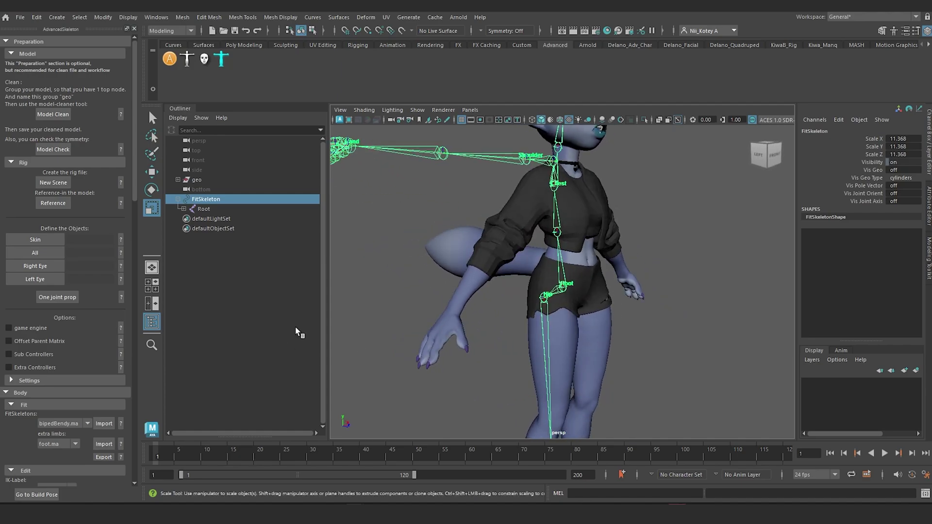
{"action": "left_click_drag", "start_coordinate": [592, 312], "coordinate": [543, 256], "text": "alt"}
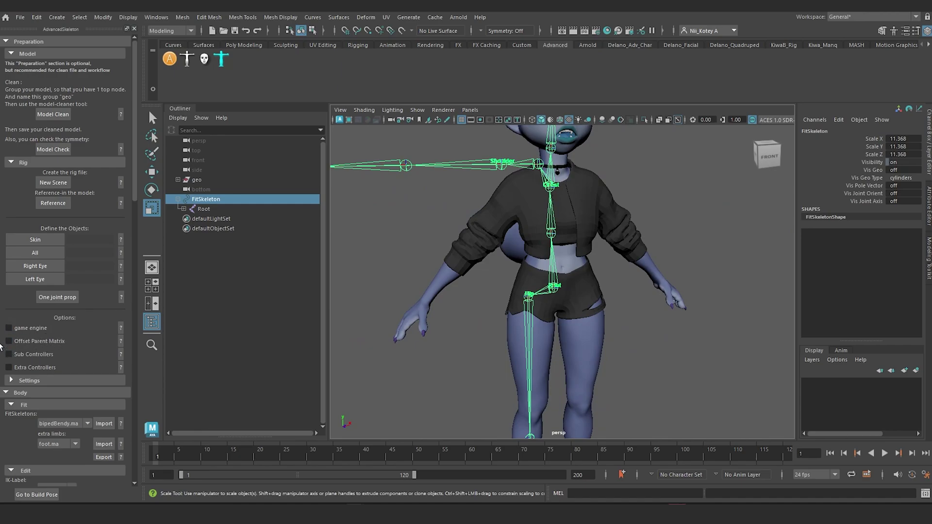
{"action": "left_click", "coordinate": [9, 342]}
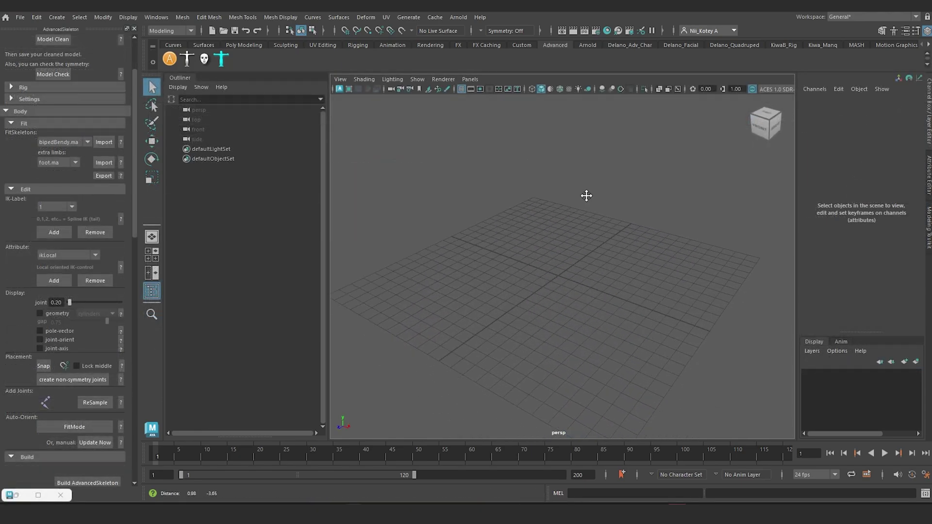
Create a joint at the origin of the empty scene with the MEL command "joint;" and raise its radius to about 10.09
{"action": "left_click", "coordinate": [582, 487]}
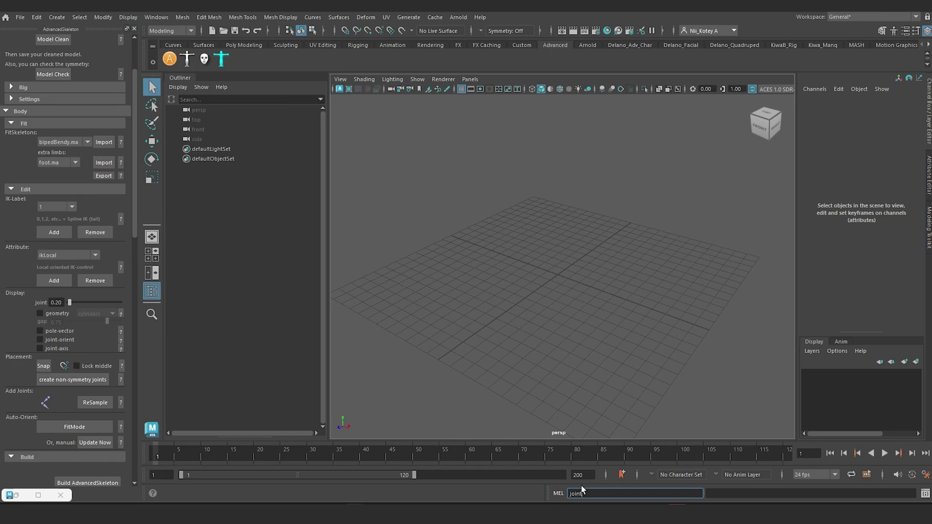
{"action": "type", "text": "joint;"}
{"action": "key", "text": "Return"}
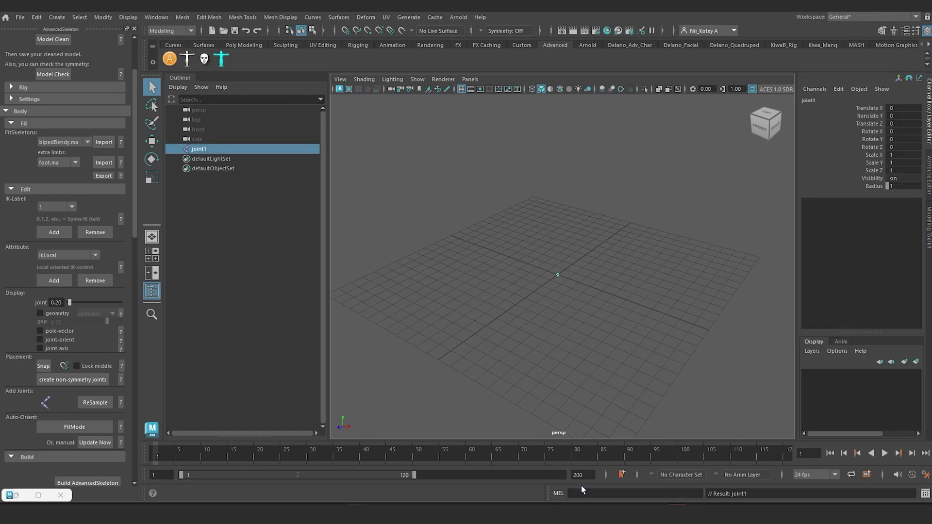
{"action": "middle_click_drag", "start_coordinate": [550, 257], "coordinate": [587, 269], "text": "alt"}
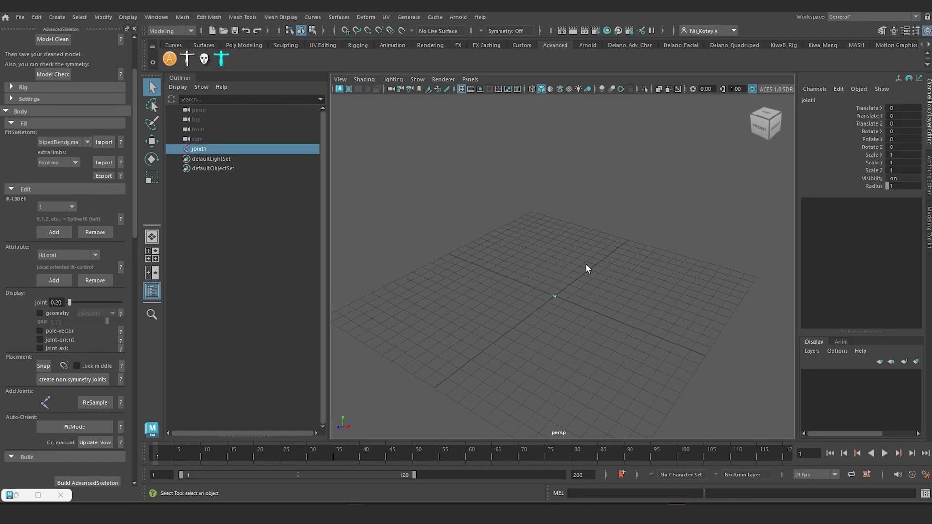
{"action": "left_click", "coordinate": [875, 186]}
{"action": "middle_click_drag", "start_coordinate": [657, 194], "coordinate": [735, 206]}
{"action": "right_click_drag", "start_coordinate": [734, 206], "coordinate": [649, 264], "text": "alt"}
{"action": "middle_click_drag", "start_coordinate": [649, 264], "coordinate": [629, 294], "text": "alt"}
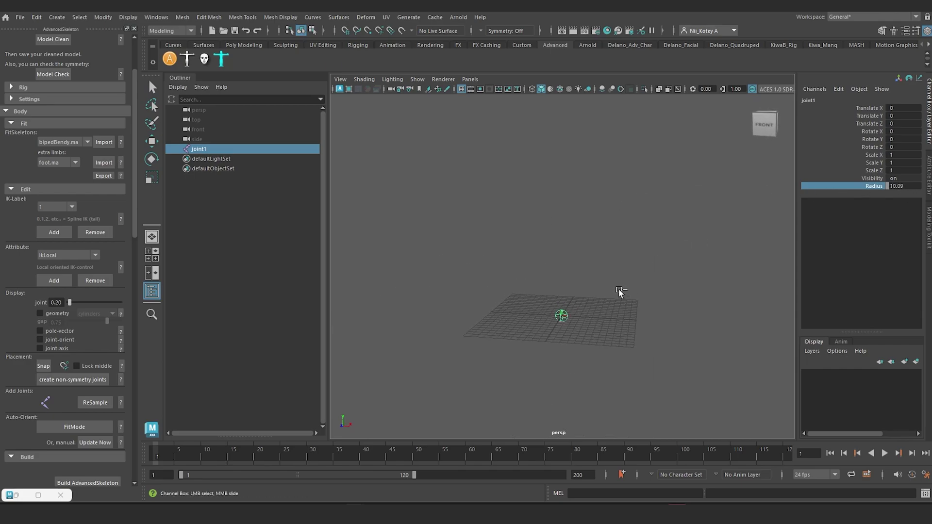
Duplicate the joint, move the copy up to about 24.434 in Y, and parent it to the original joint
{"action": "key", "text": "ctrl+d"}
{"action": "key", "text": "w"}
{"action": "left_click_drag", "start_coordinate": [563, 270], "coordinate": [567, 114]}
{"action": "left_click", "coordinate": [562, 316], "text": "shift"}
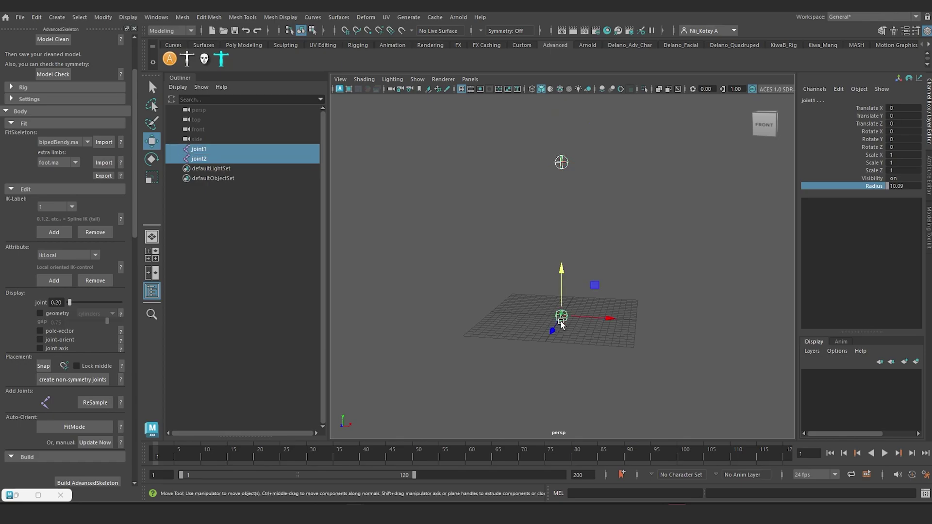
{"action": "key", "text": "p"}
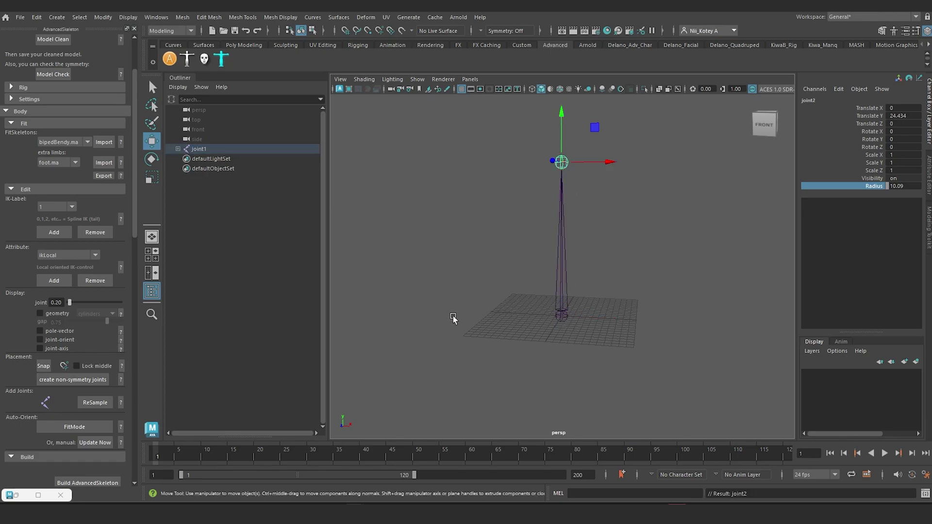
Resample the chain between the base joint and the top joint to 4 joints
{"action": "left_click", "coordinate": [562, 316]}
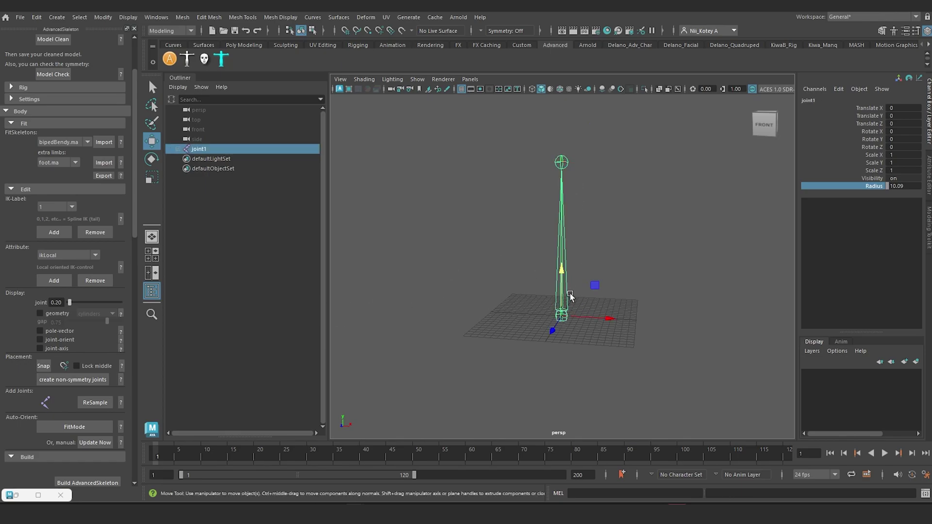
{"action": "left_click", "coordinate": [557, 158], "text": "shift"}
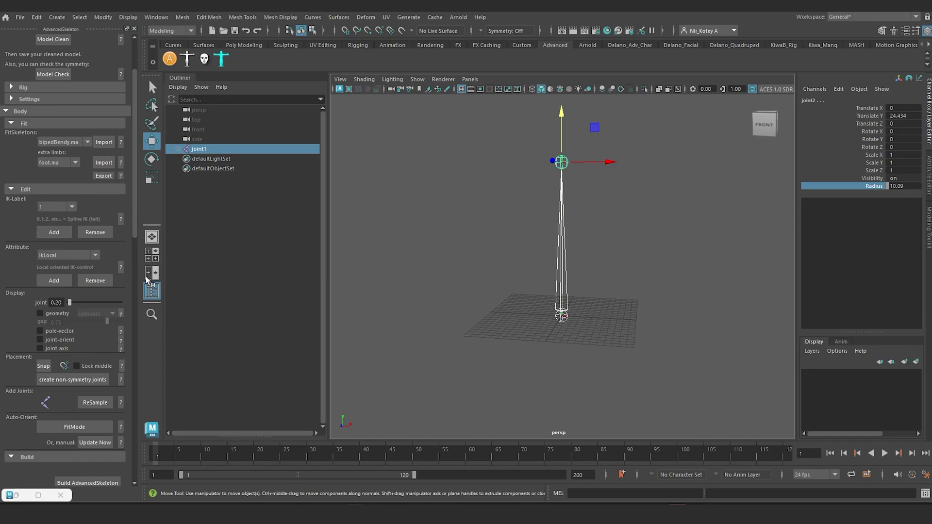
{"action": "left_click", "coordinate": [93, 403]}
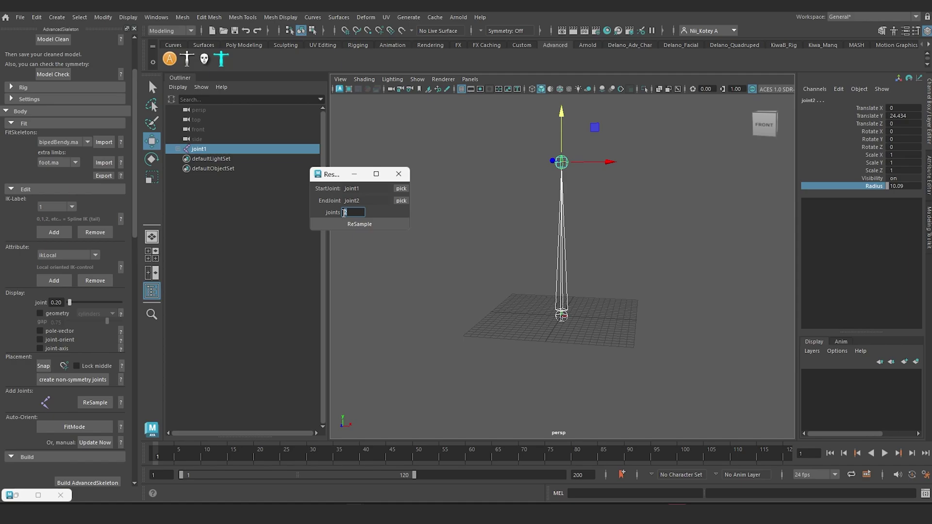
{"action": "type", "text": "4"}
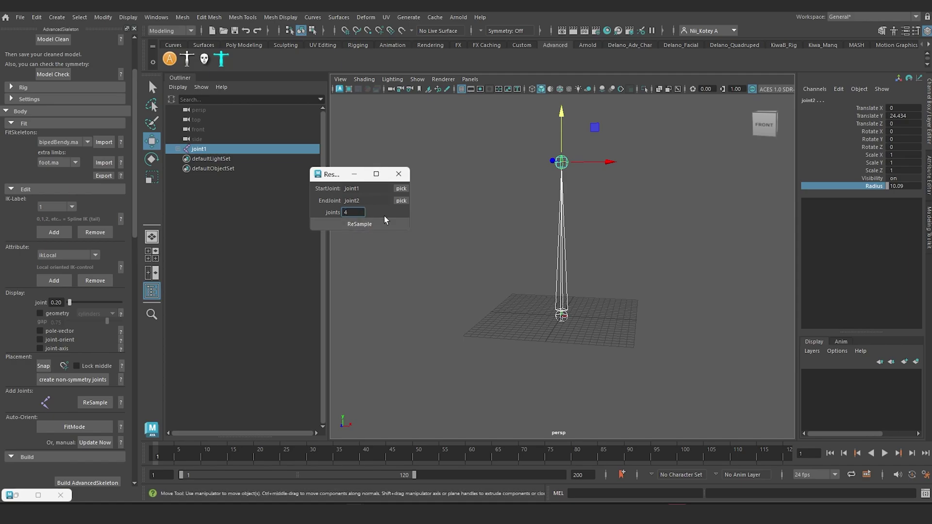
{"action": "left_click", "coordinate": [362, 225]}
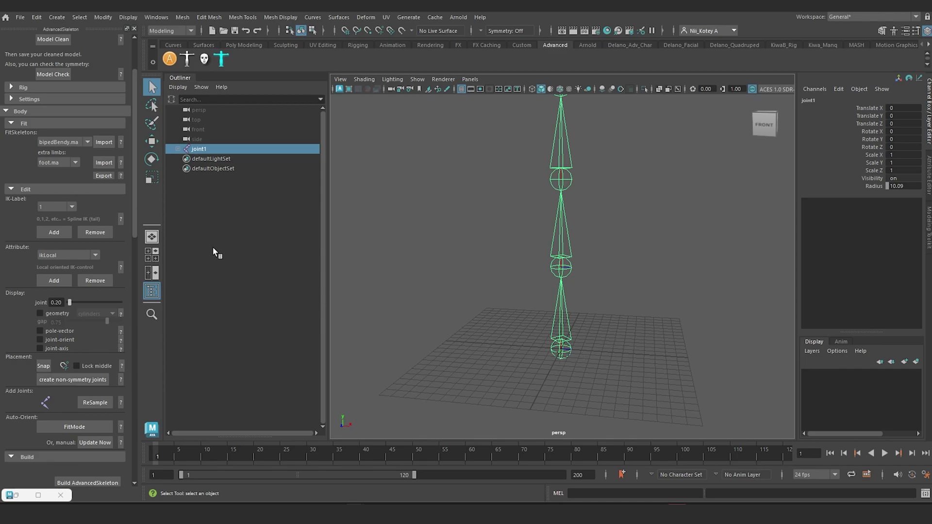
Add IK-label 0 to the base joint and IK-label 1 to the second joint of the chain
{"action": "left_click", "coordinate": [71, 207]}
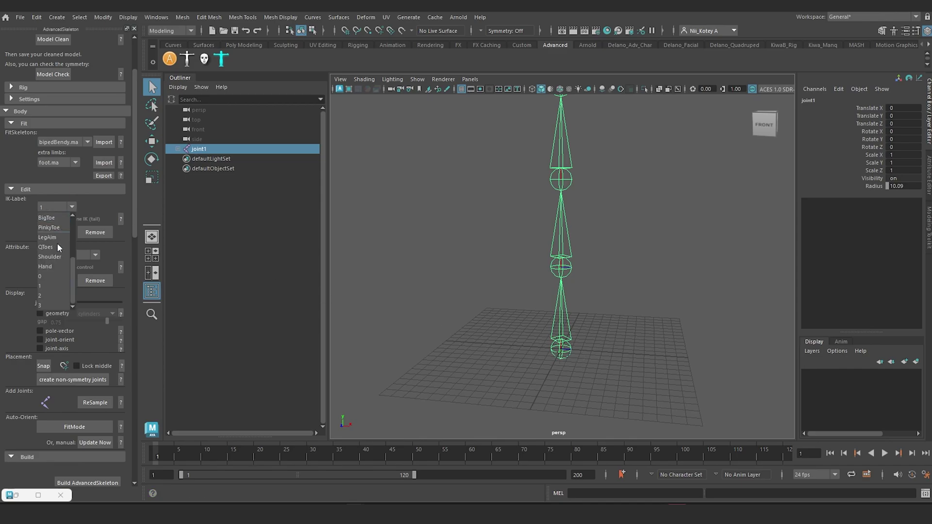
{"action": "left_click", "coordinate": [54, 280]}
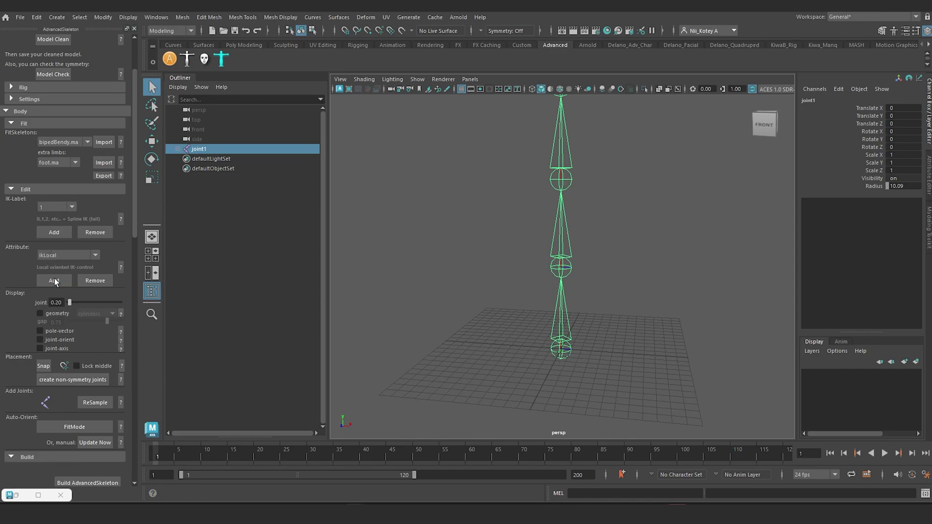
{"action": "left_click", "coordinate": [57, 231]}
{"action": "key", "text": "Down"}
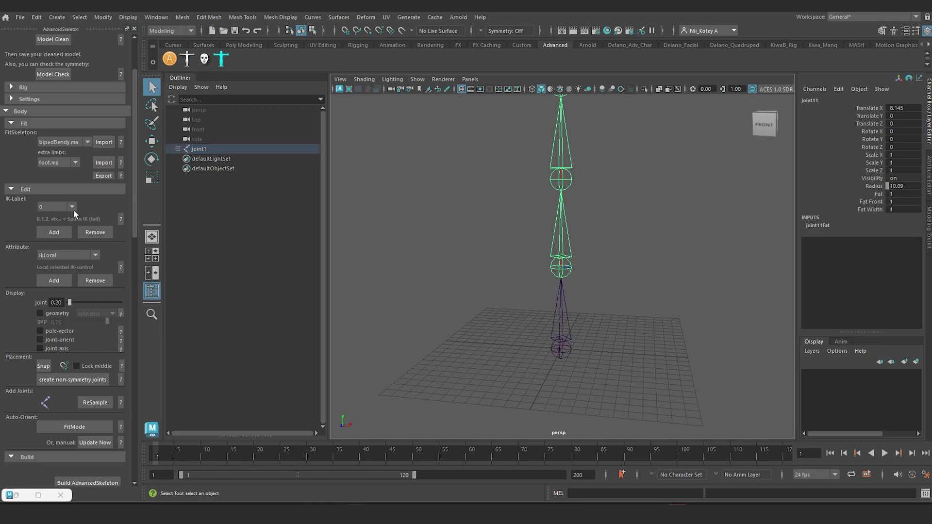
{"action": "left_click", "coordinate": [68, 206]}
{"action": "left_click", "coordinate": [54, 234]}
{"action": "middle_click_drag", "start_coordinate": [557, 185], "coordinate": [546, 256], "text": "alt"}
{"action": "left_click", "coordinate": [546, 256]}
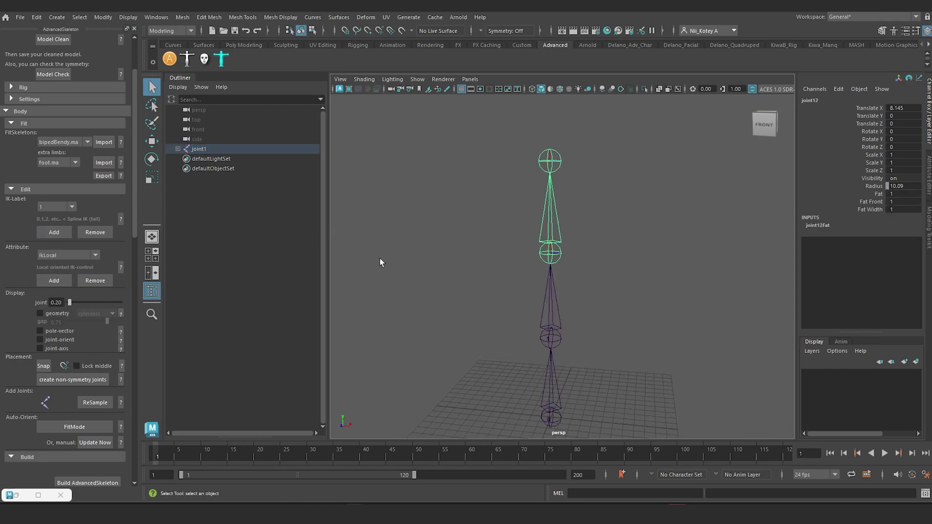
Add IK-label 2 to the third joint and IK-label 3 to the top joint of the chain
{"action": "left_click", "coordinate": [65, 205]}
{"action": "left_click", "coordinate": [48, 294]}
{"action": "left_click", "coordinate": [542, 167]}
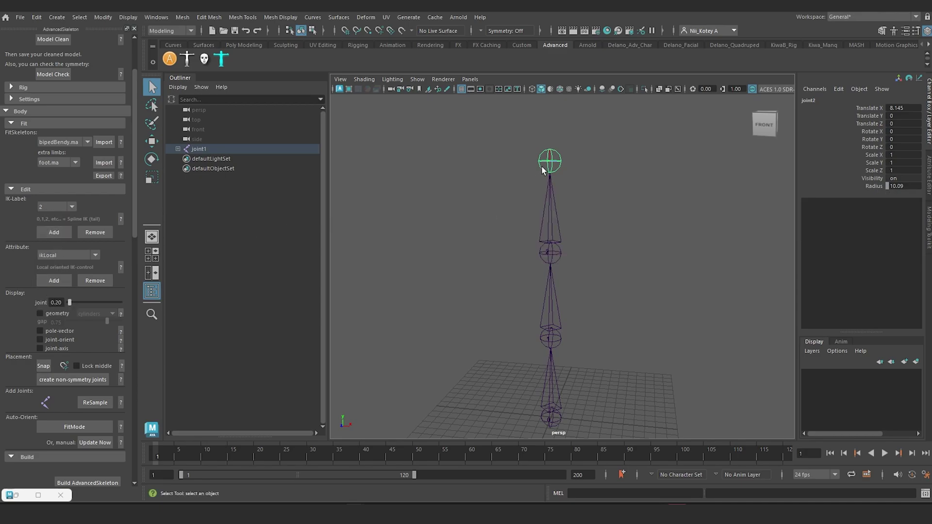
{"action": "left_click", "coordinate": [66, 205]}
{"action": "left_click", "coordinate": [42, 304]}
{"action": "left_click", "coordinate": [59, 234]}
{"action": "left_click_drag", "start_coordinate": [504, 267], "coordinate": [481, 246], "text": "alt"}
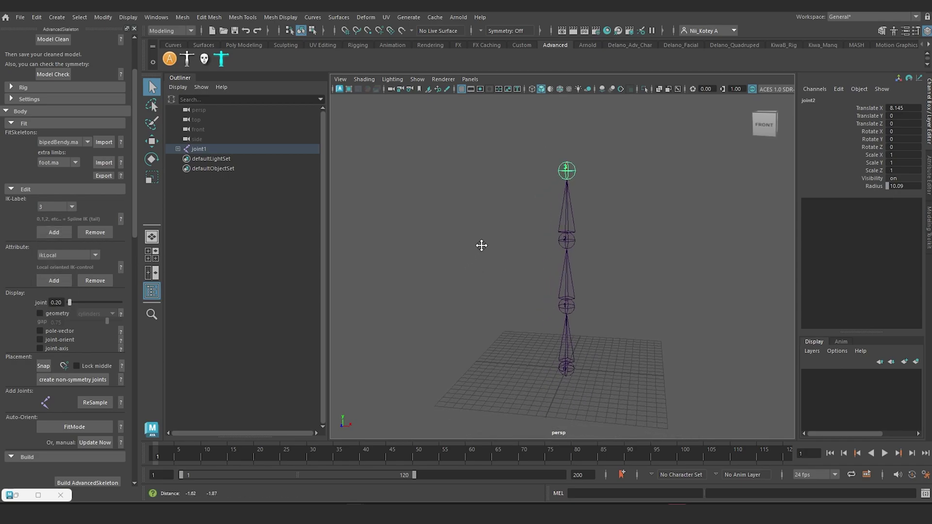
Enable Offset Parent Matrix in the Rig options for the labelled joint chain
{"action": "scroll", "coordinate": [81, 197], "scroll_direction": "up", "scroll_amount": 3}
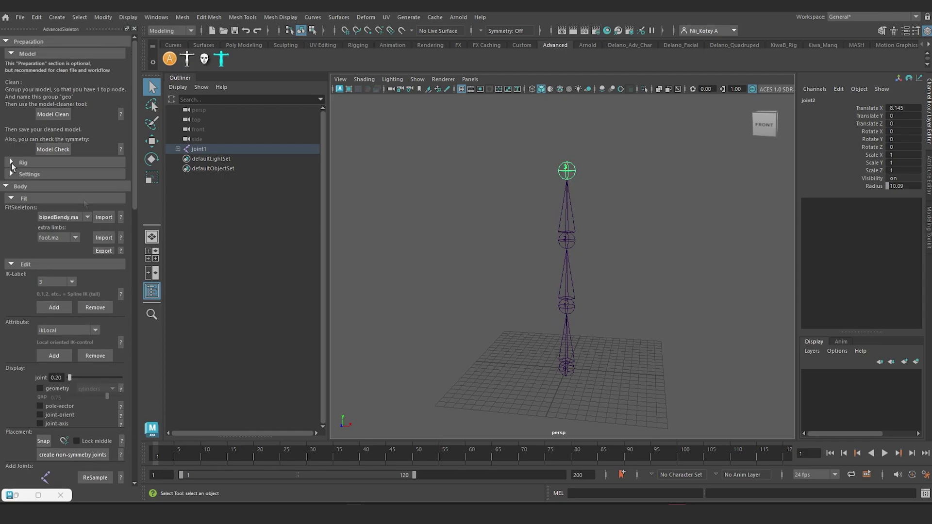
{"action": "left_click", "coordinate": [11, 163]}
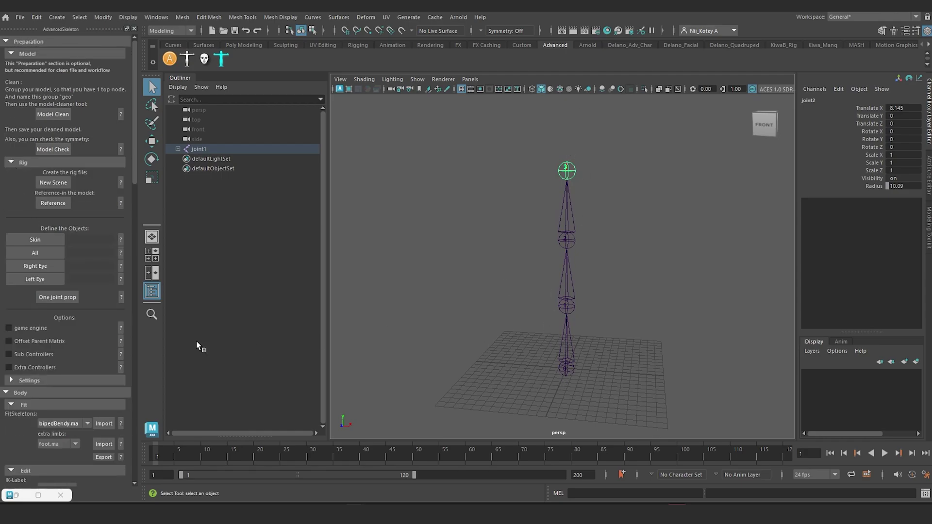
{"action": "left_click", "coordinate": [32, 342]}
{"action": "left_click_drag", "start_coordinate": [507, 215], "coordinate": [477, 229], "text": "alt"}
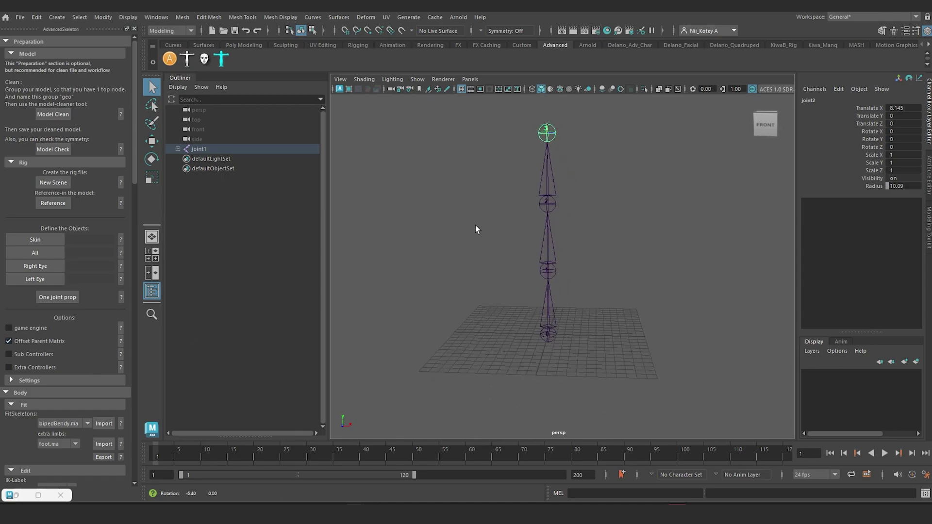
Build the AdvancedSkeleton rig from the chain's base joint and examine the spline controls along it
{"action": "scroll", "coordinate": [74, 323], "scroll_direction": "down", "scroll_amount": 10}
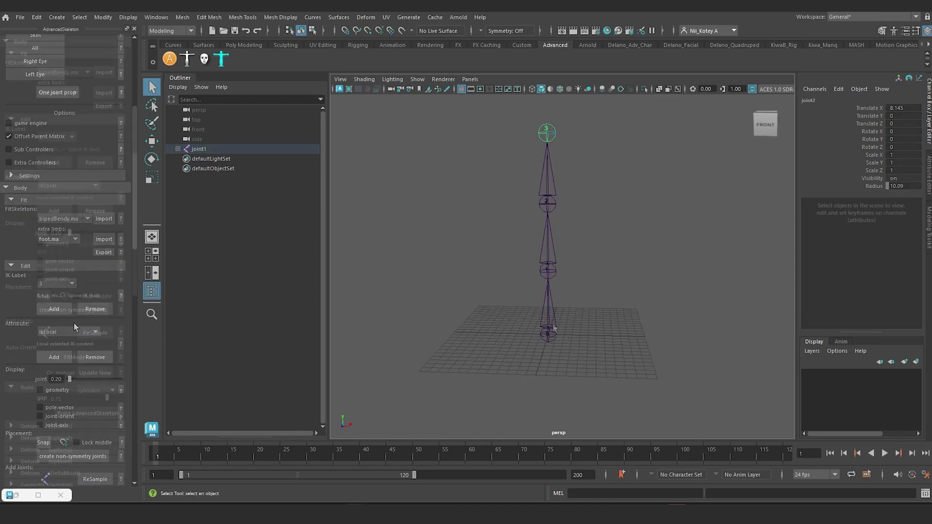
{"action": "left_click", "coordinate": [549, 332]}
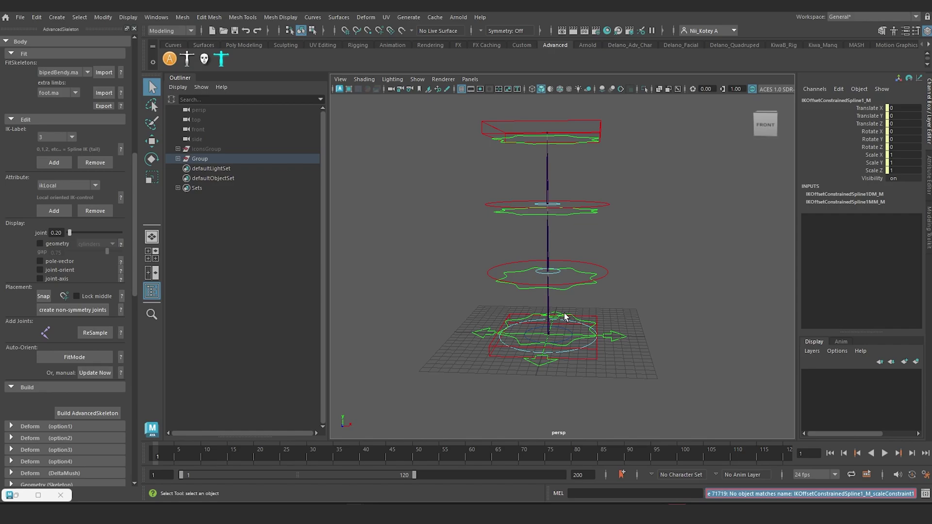
{"action": "left_click_drag", "start_coordinate": [567, 319], "coordinate": [564, 286], "text": "alt"}
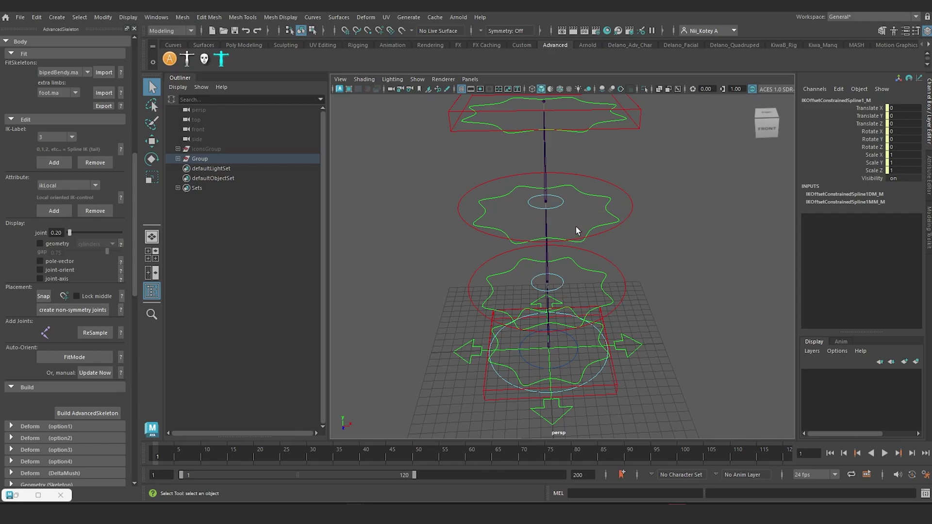
{"action": "left_click_drag", "start_coordinate": [629, 282], "coordinate": [632, 340], "text": "alt"}
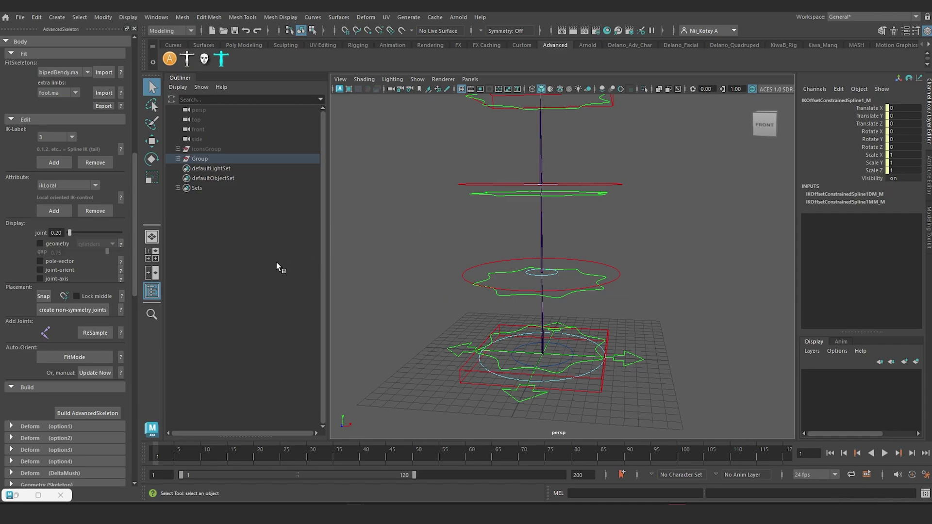
{"action": "scroll", "coordinate": [86, 200], "scroll_direction": "up", "scroll_amount": 5}
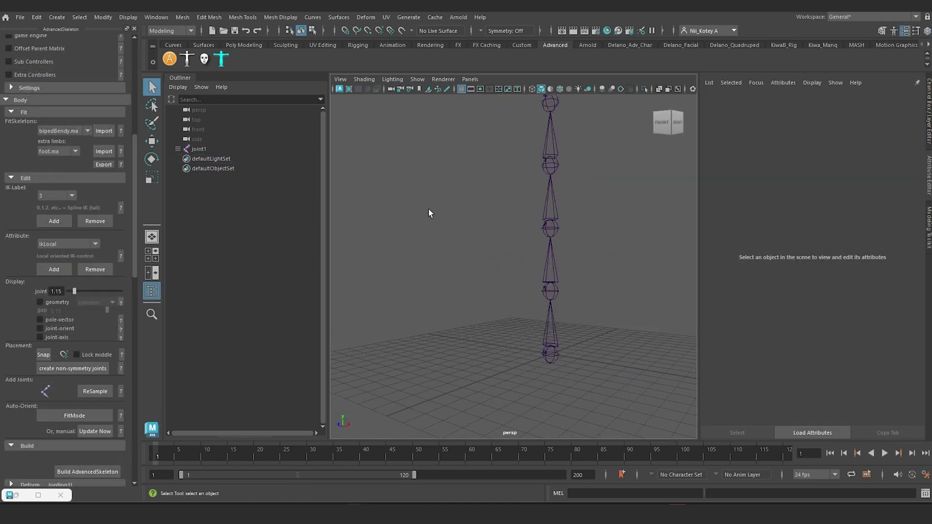
Build the AdvancedSkeleton rig from the test chain's base joint with Offset Parent Matrix off
{"action": "middle_click_drag", "start_coordinate": [428, 208], "coordinate": [410, 250], "text": "alt"}
{"action": "left_click_drag", "start_coordinate": [411, 250], "coordinate": [469, 266], "text": "alt"}
{"action": "scroll", "coordinate": [66, 178], "scroll_direction": "up", "scroll_amount": 3}
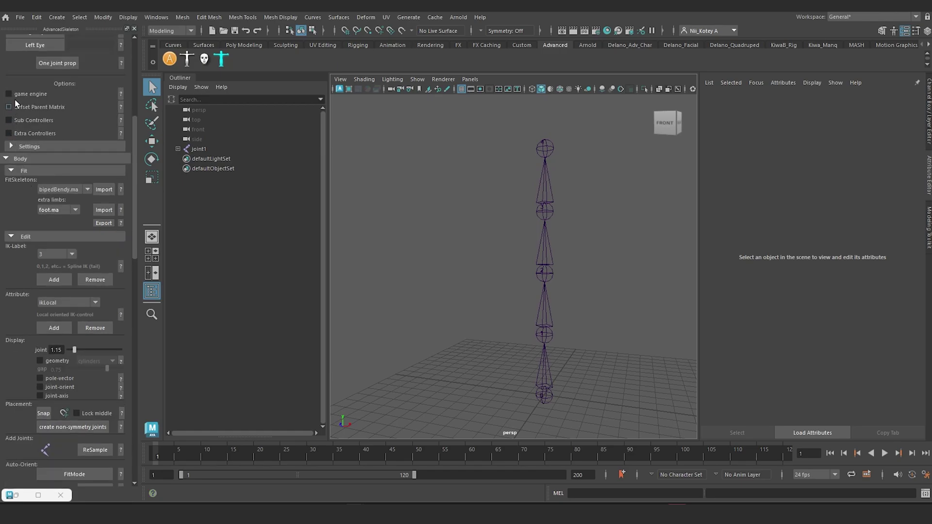
{"action": "left_click", "coordinate": [541, 377]}
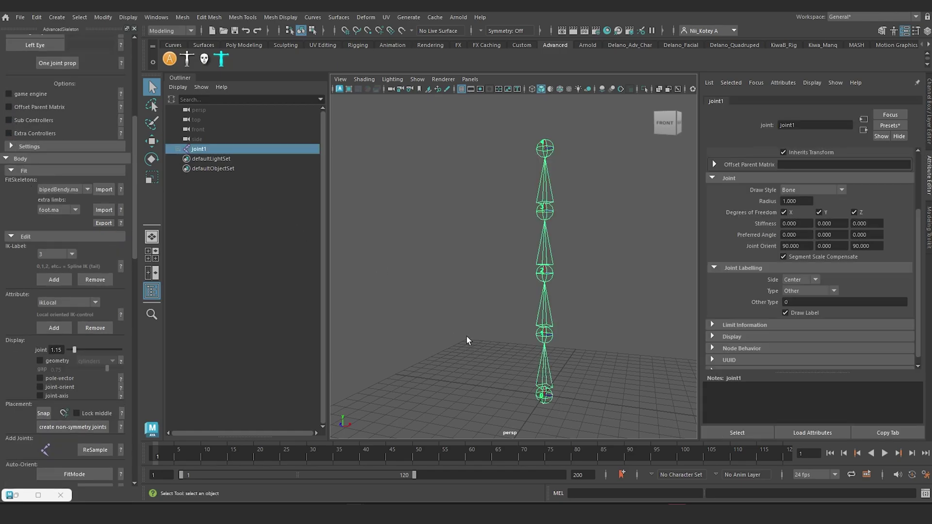
{"action": "middle_click_drag", "start_coordinate": [468, 339], "coordinate": [467, 291], "text": "alt"}
{"action": "scroll", "coordinate": [87, 324], "scroll_direction": "down", "scroll_amount": 3}
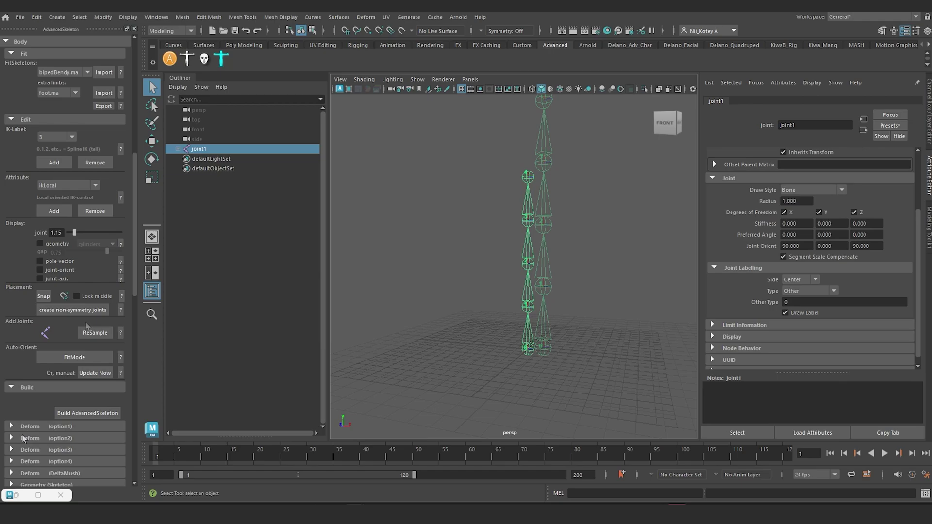
{"action": "left_click", "coordinate": [97, 413]}
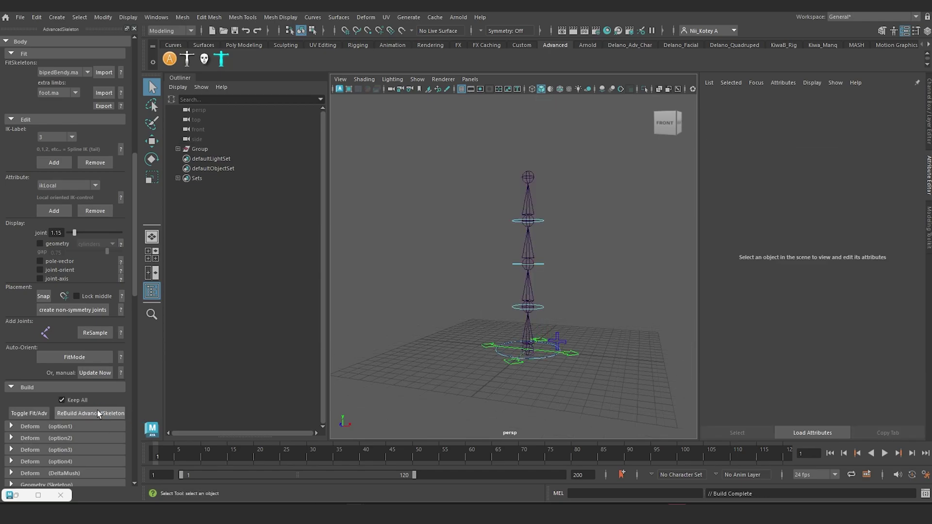
Set FKIKBlend to 10 on the cross-shaped FKIKSpline_M control beside the chain's base
{"action": "scroll", "coordinate": [541, 348], "scroll_direction": "up", "scroll_amount": 5}
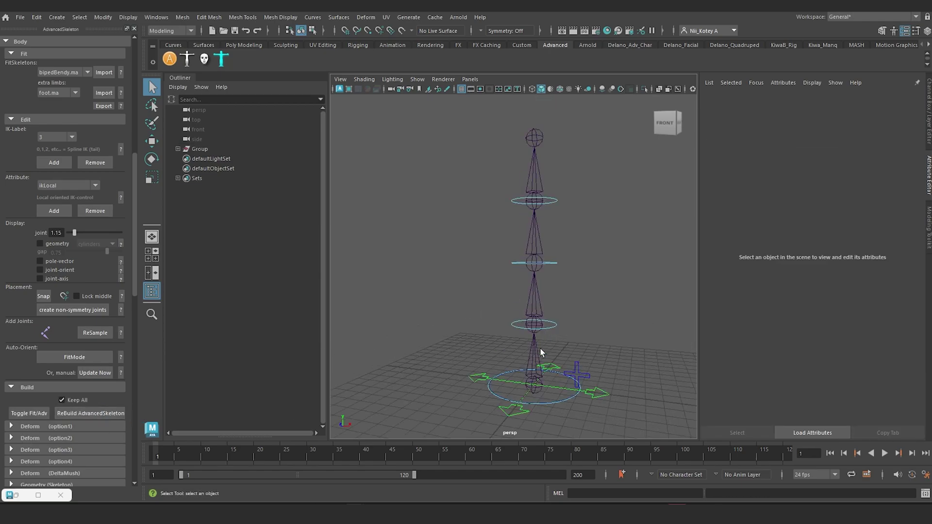
{"action": "left_click_drag", "start_coordinate": [540, 349], "coordinate": [564, 358], "text": "alt"}
{"action": "middle_click_drag", "start_coordinate": [564, 358], "coordinate": [462, 311], "text": "alt"}
{"action": "left_click_drag", "start_coordinate": [548, 345], "coordinate": [554, 351]}
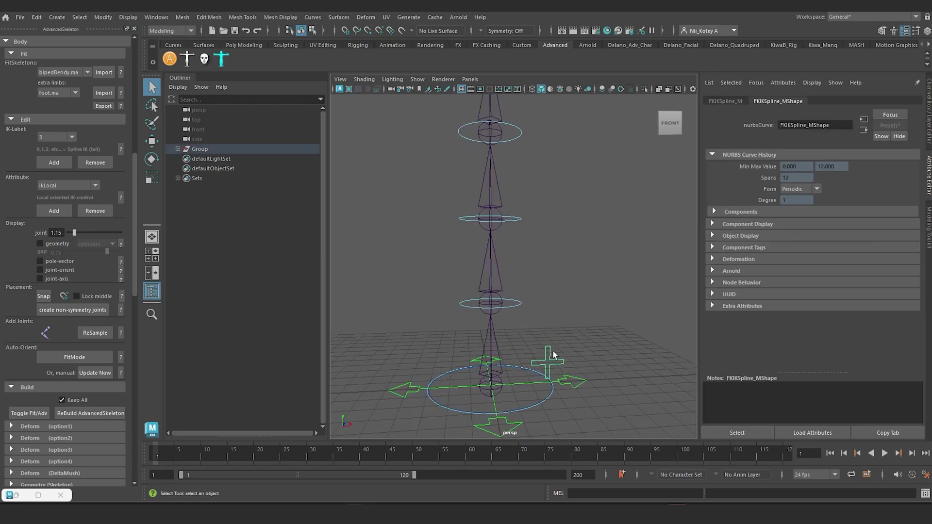
{"action": "left_click", "coordinate": [929, 109]}
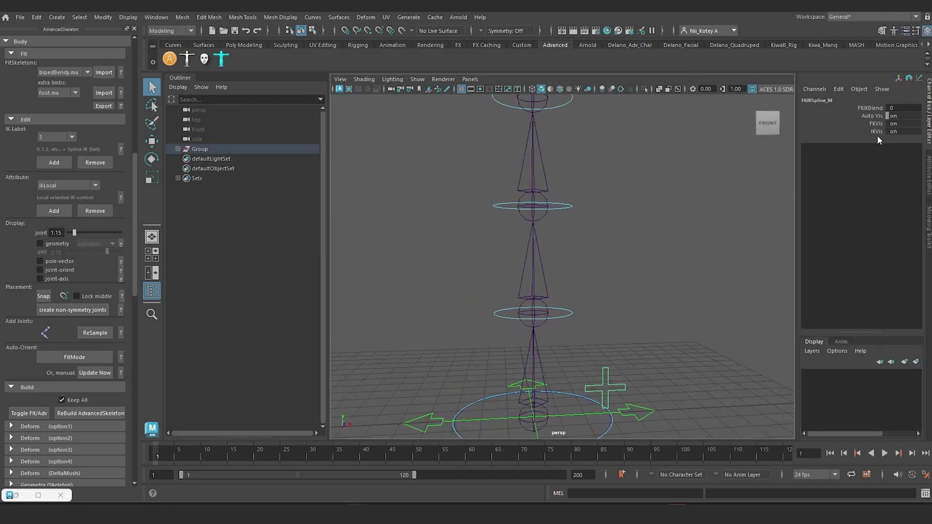
{"action": "left_click", "coordinate": [872, 108]}
{"action": "middle_click_drag", "start_coordinate": [654, 197], "coordinate": [894, 212]}
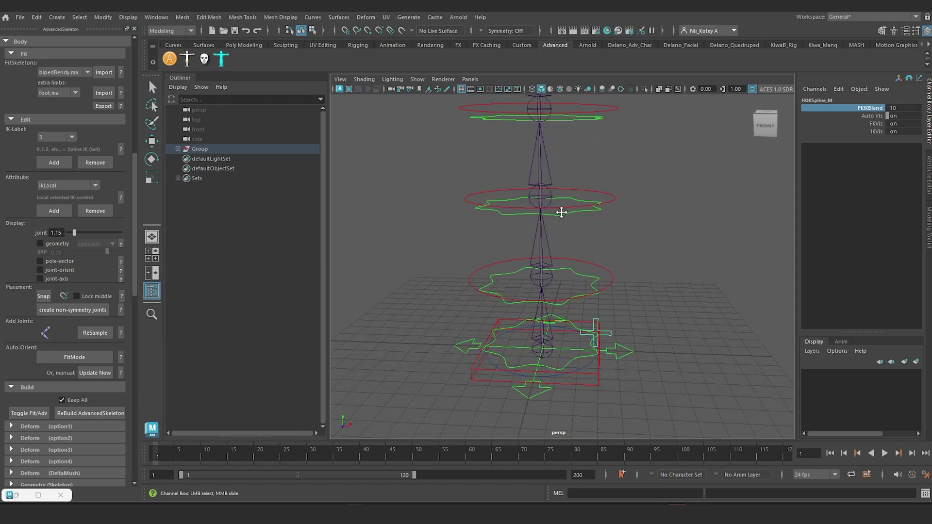
Reselect the cross-shaped spline switch control and test its FKIKBlend channel to compare the FK and IK controls
{"action": "middle_click_drag", "start_coordinate": [561, 212], "coordinate": [547, 250], "text": "alt"}
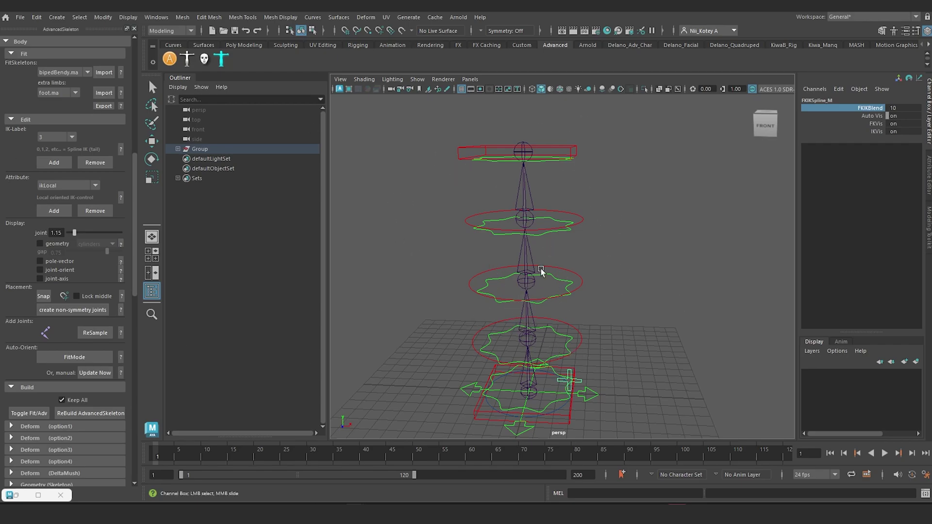
{"action": "left_click", "coordinate": [703, 250]}
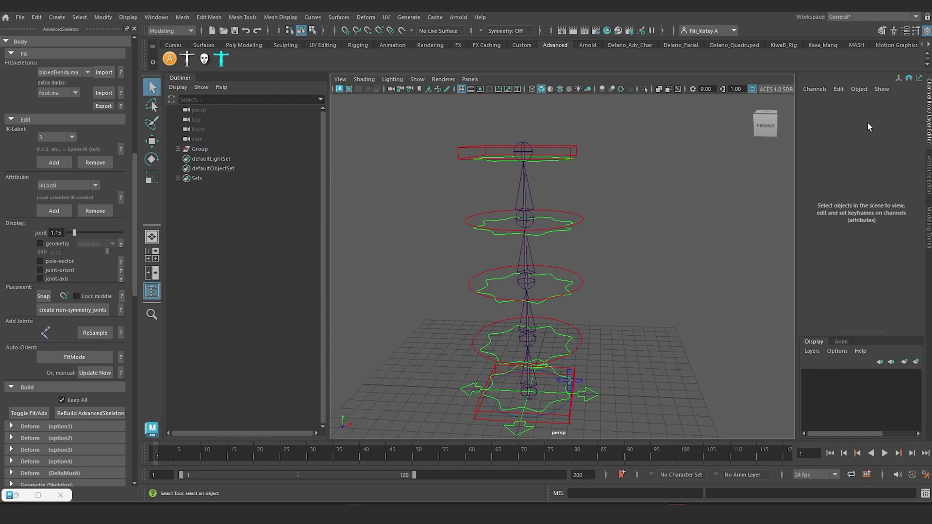
{"action": "left_click", "coordinate": [578, 380]}
{"action": "left_click", "coordinate": [589, 367]}
{"action": "left_click", "coordinate": [580, 379]}
{"action": "left_click", "coordinate": [869, 107]}
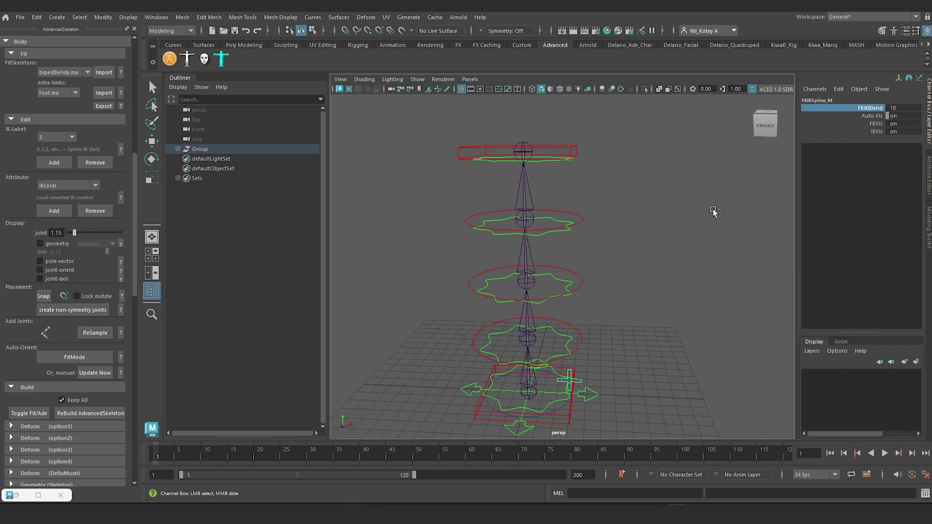
{"action": "middle_click_drag", "start_coordinate": [714, 210], "coordinate": [721, 245]}
Move the box-shaped IK control at the top of the spline to test how the chain bends
{"action": "left_click", "coordinate": [558, 150]}
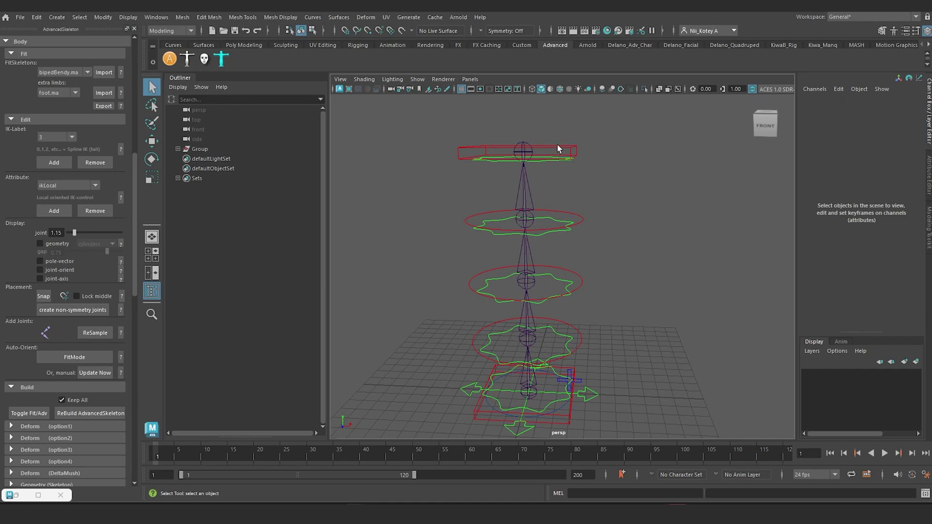
{"action": "left_click", "coordinate": [557, 145]}
{"action": "key", "text": "w"}
{"action": "left_click_drag", "start_coordinate": [557, 145], "coordinate": [595, 112]}
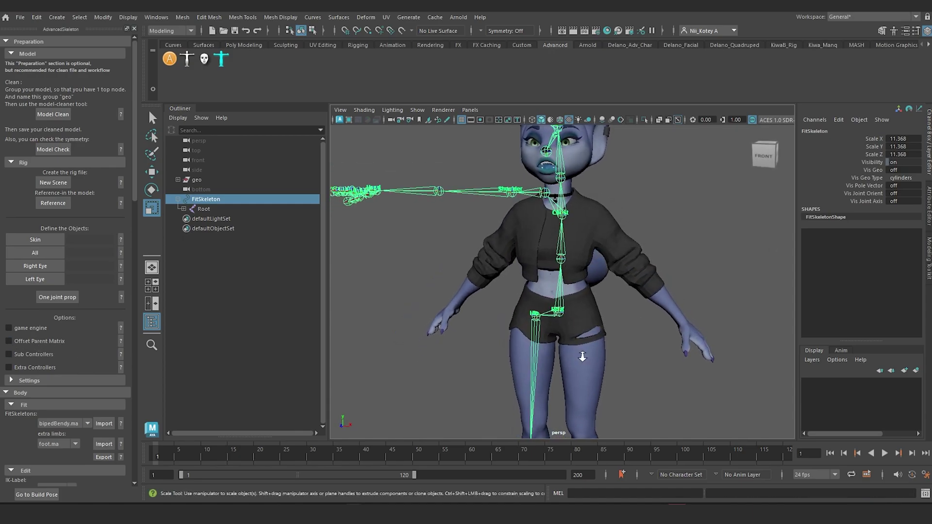
{"action": "middle_click_drag", "start_coordinate": [554, 285], "coordinate": [558, 315], "text": "alt"}
{"action": "scroll", "coordinate": [642, 315], "scroll_direction": "up", "scroll_amount": 4}
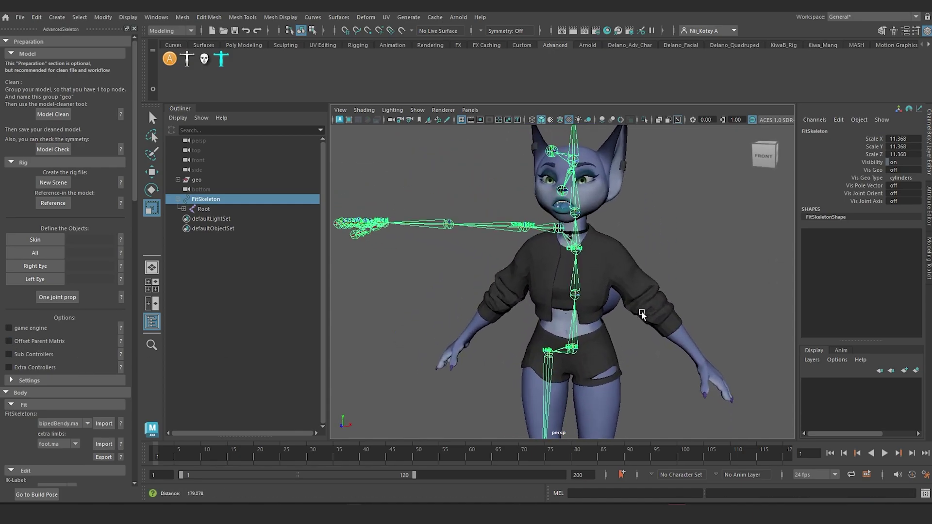